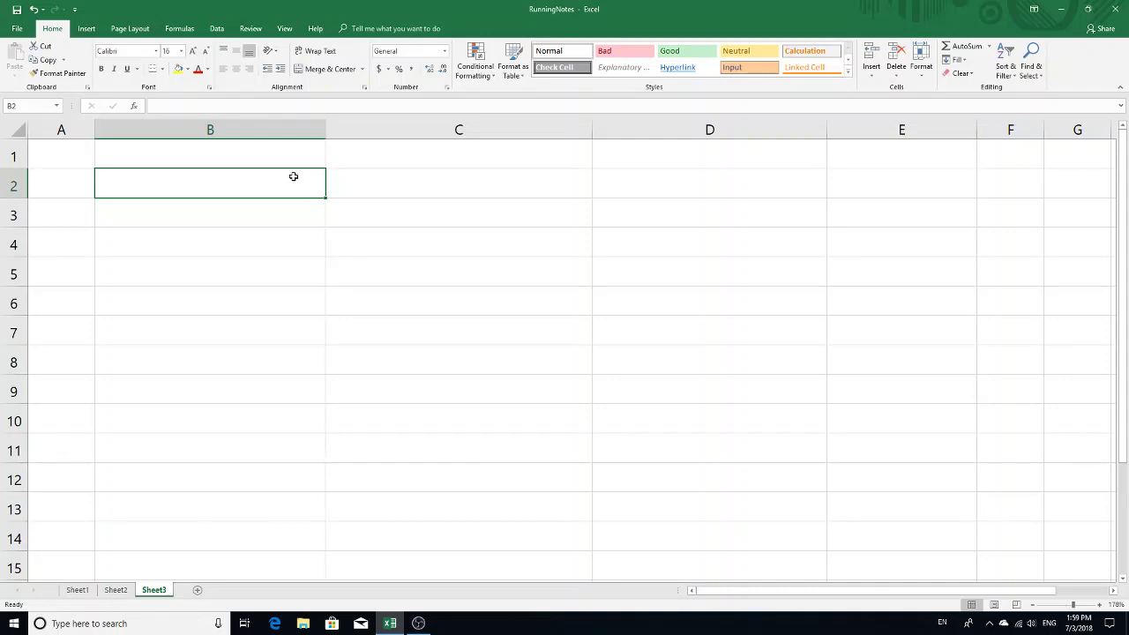
# Step: Enter the heading Fundamental Analysis in B2, with Quantitative in B3 and Qualitative in B4 beneath it
pyautogui.write('Fund')
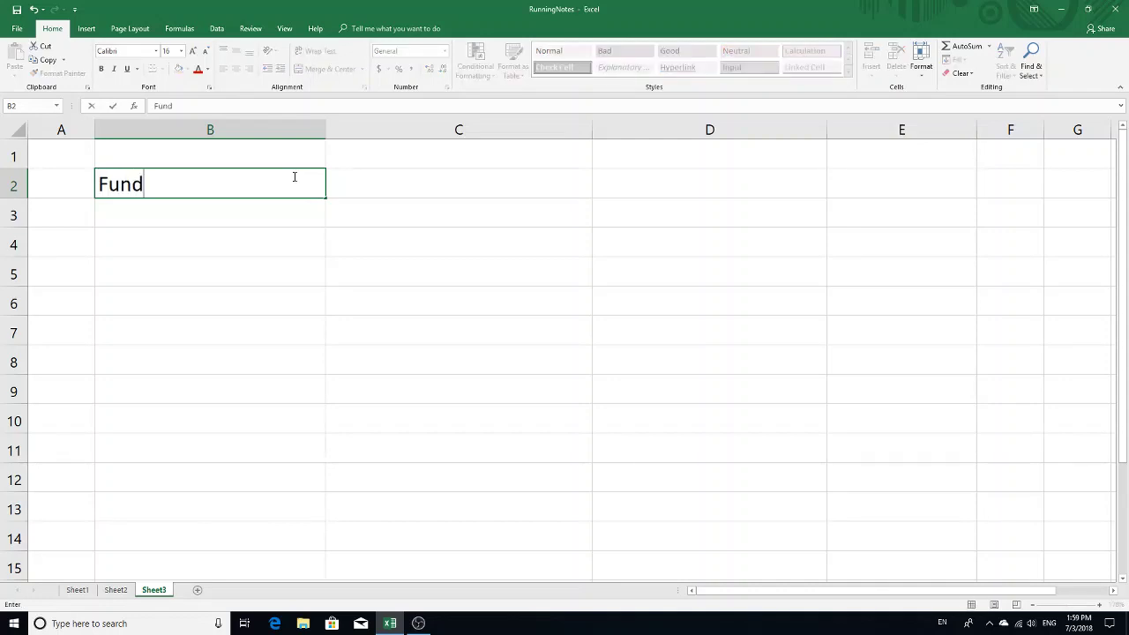
pyautogui.write('amental Analysis')
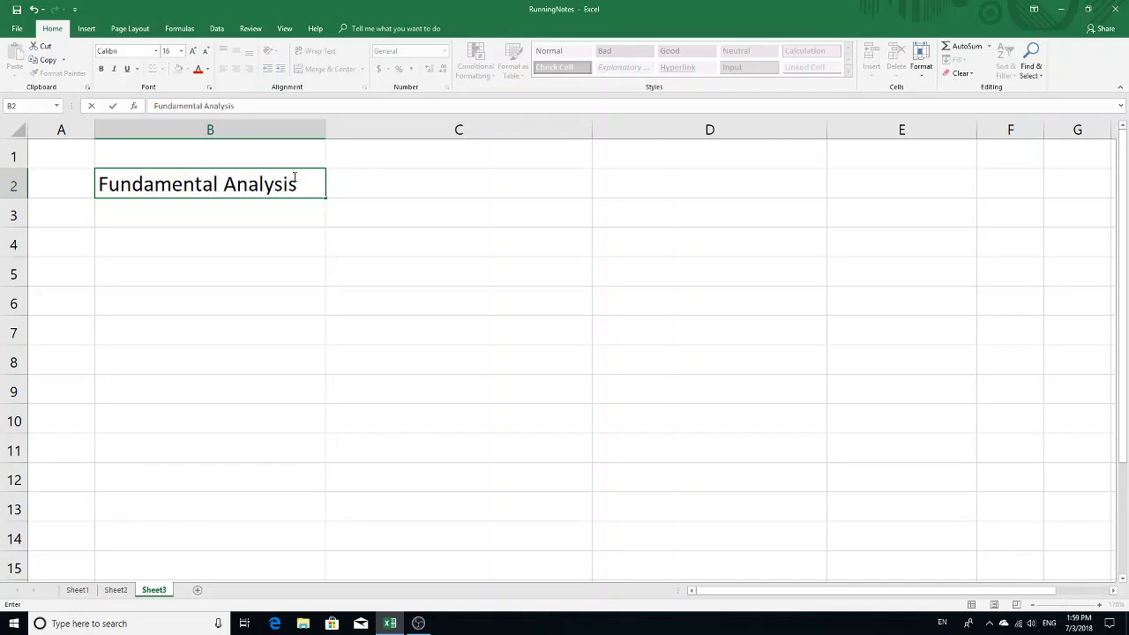
pyautogui.press('Return')
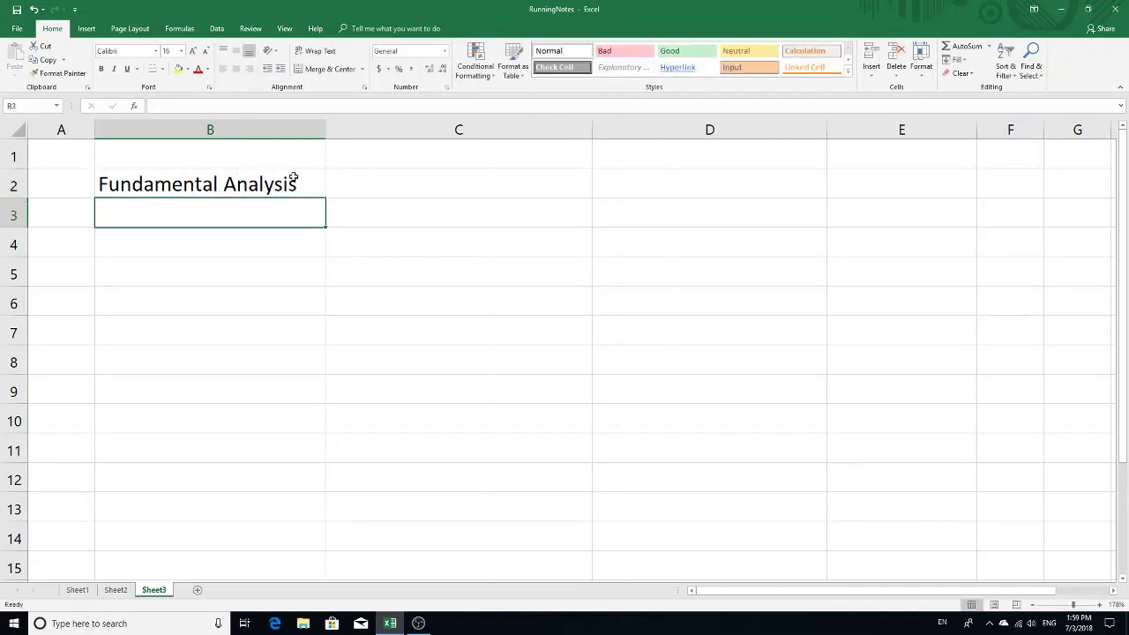
pyautogui.write('Quanti')
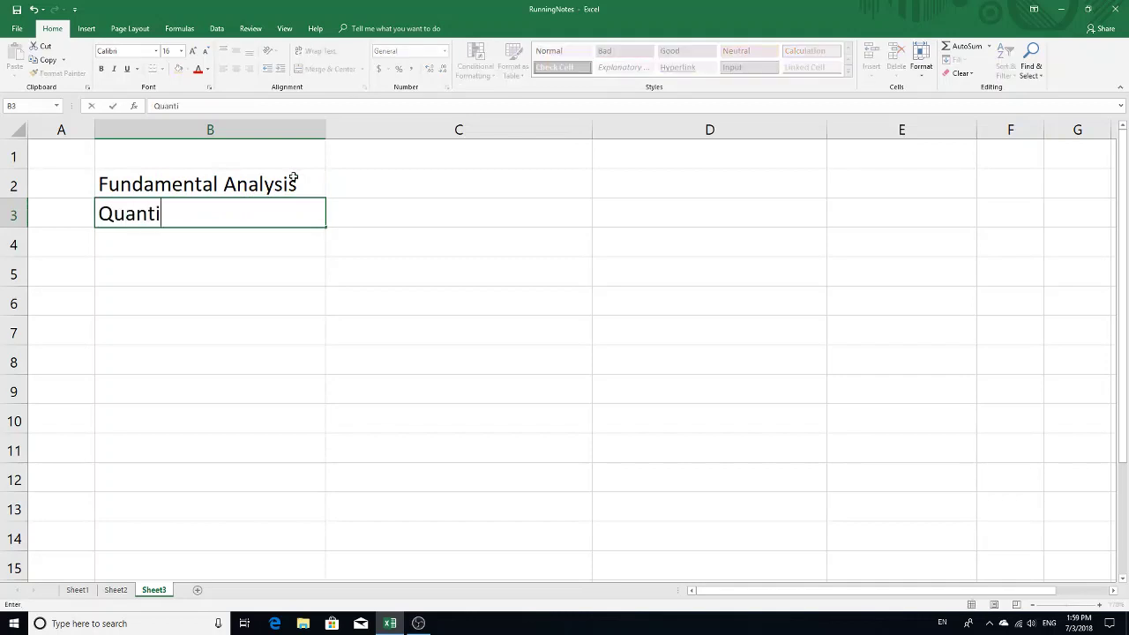
pyautogui.write('tative')
pyautogui.press('Return')
pyautogui.write('Qual')
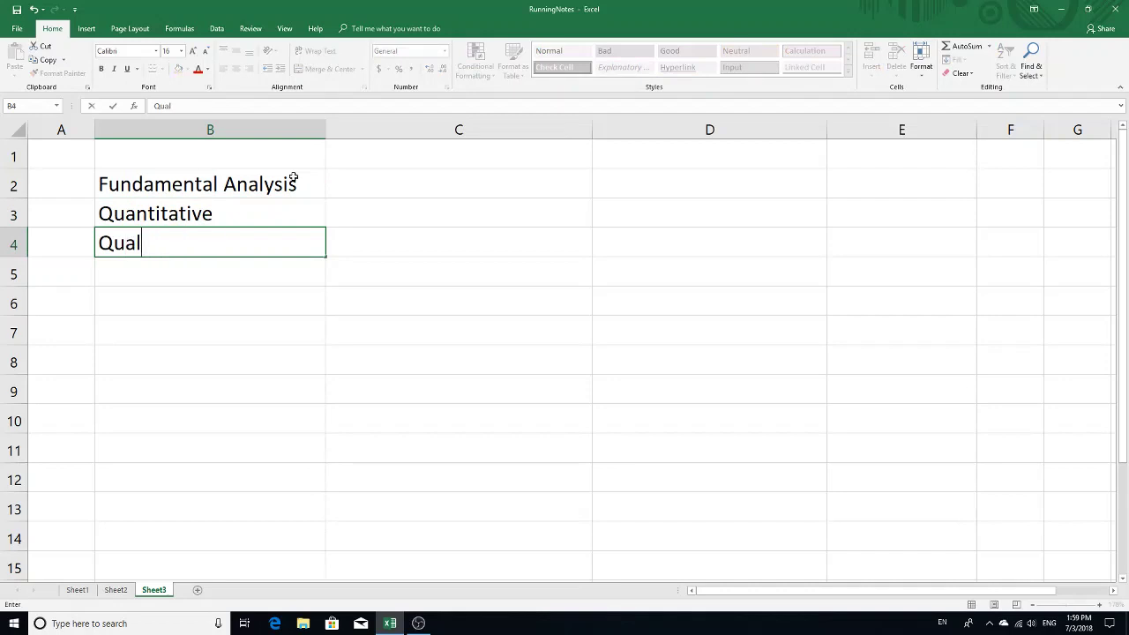
pyautogui.write('itative')
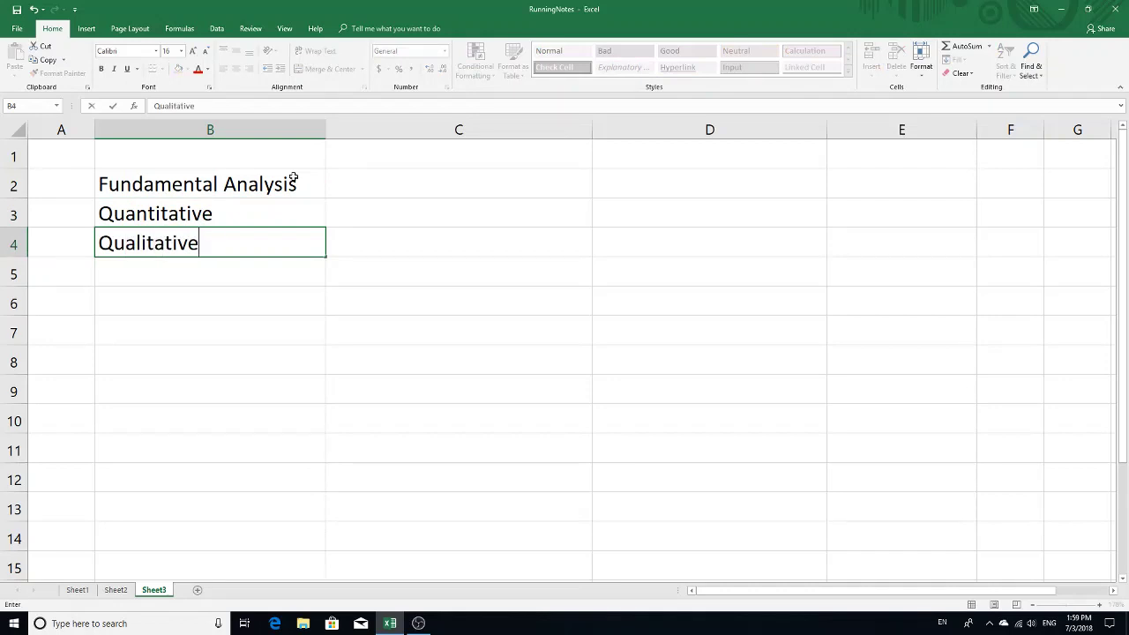
# Step: Describe the two analysis types by entering Financials of Company in C3 and Management study in C4
pyautogui.click(411, 209)
pyautogui.write('Fin')
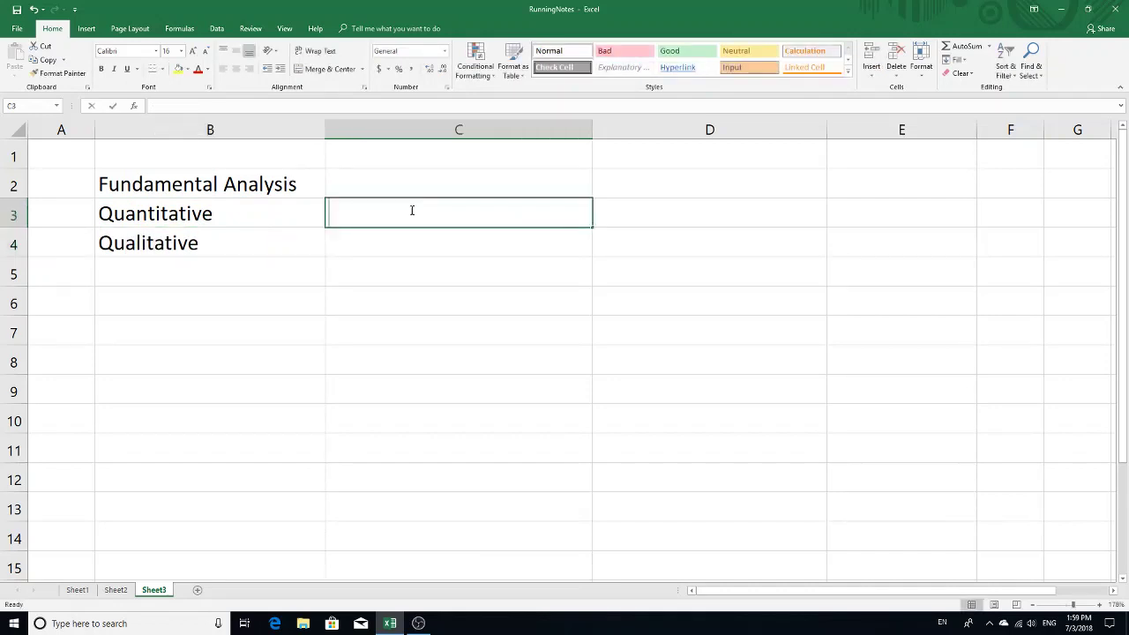
pyautogui.write('ancia')
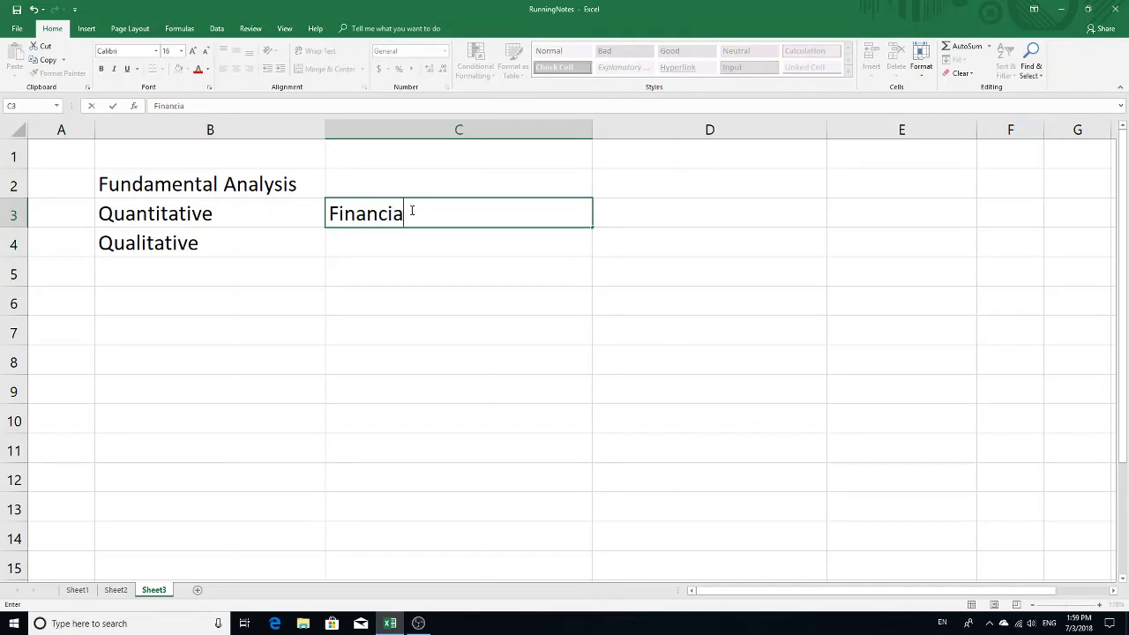
pyautogui.write('ls of Company')
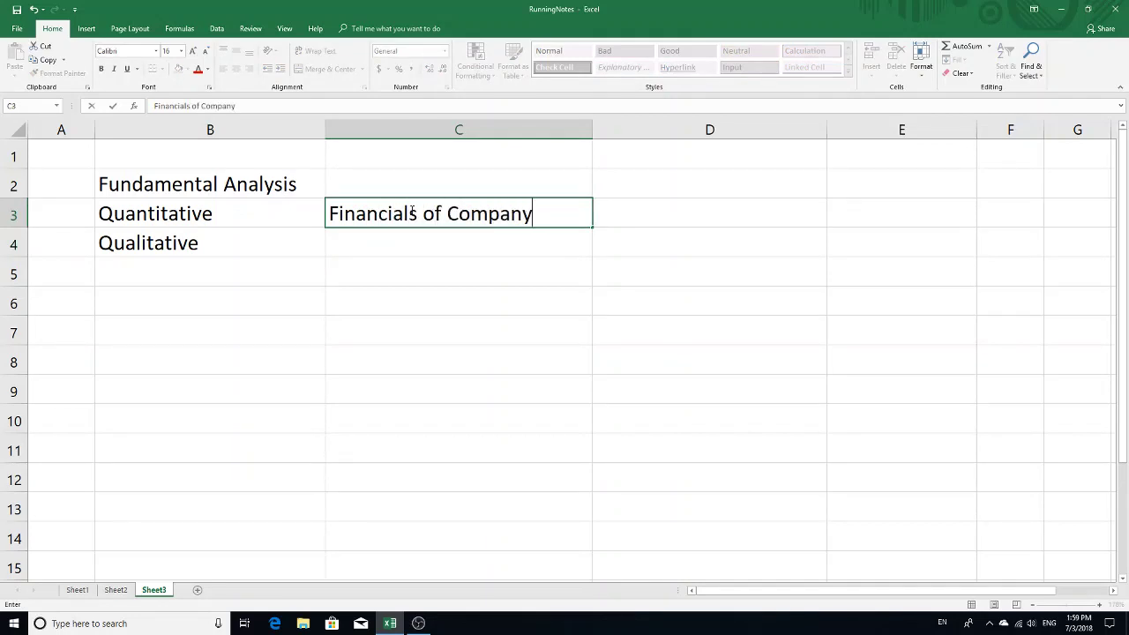
pyautogui.press('Return')
pyautogui.click(358, 219)
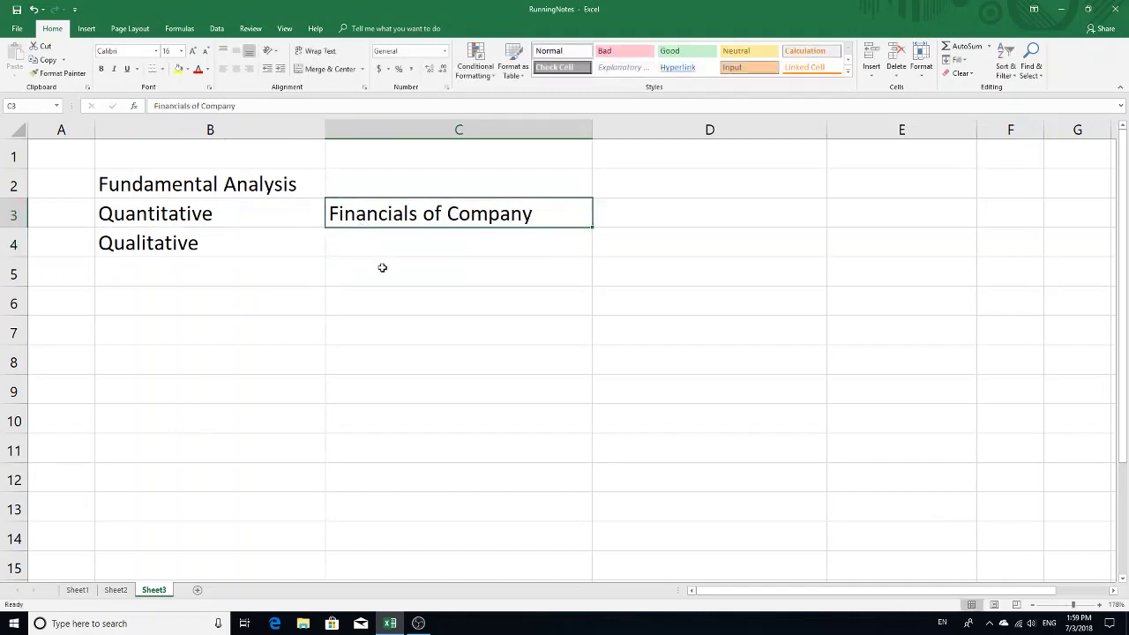
pyautogui.click(386, 244)
pyautogui.write('Ma')
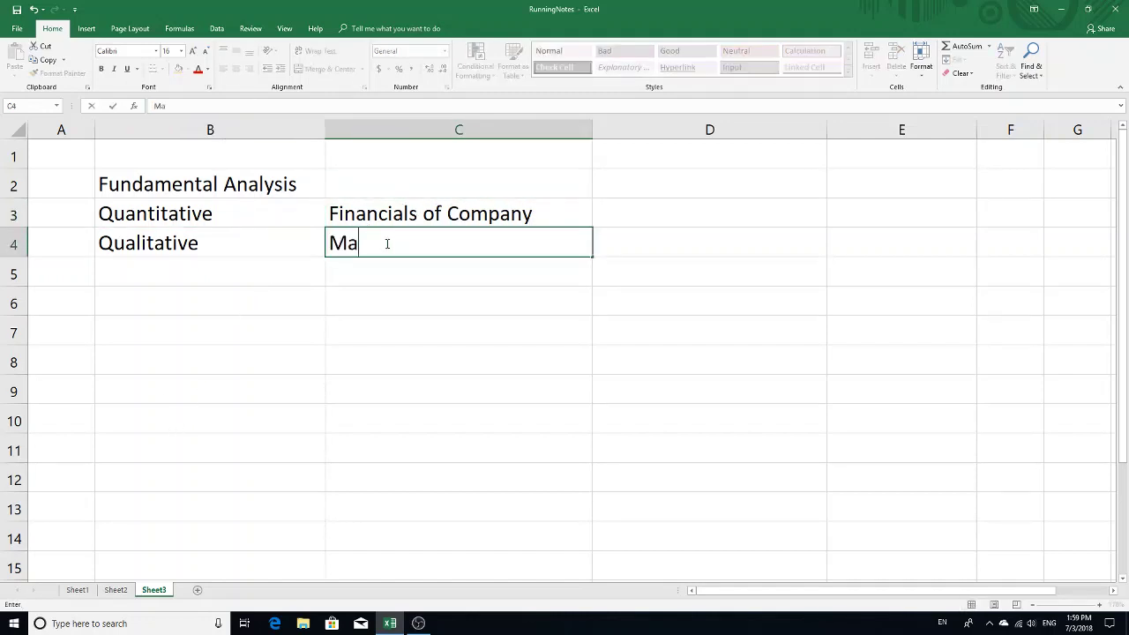
pyautogui.write('nagement study')
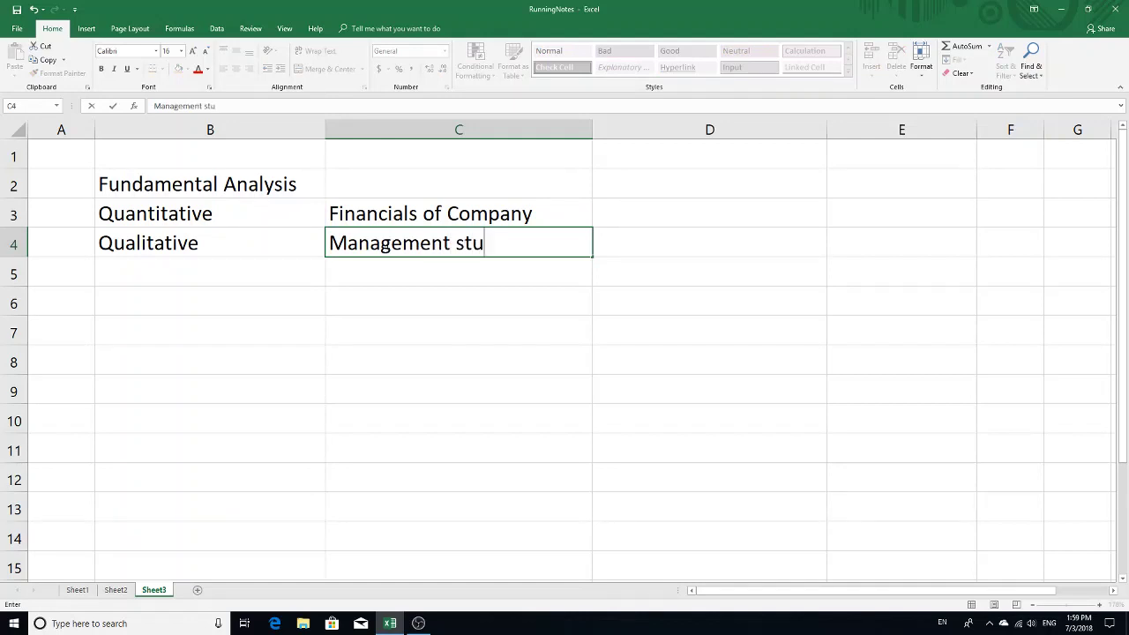
pyautogui.click(262, 273)
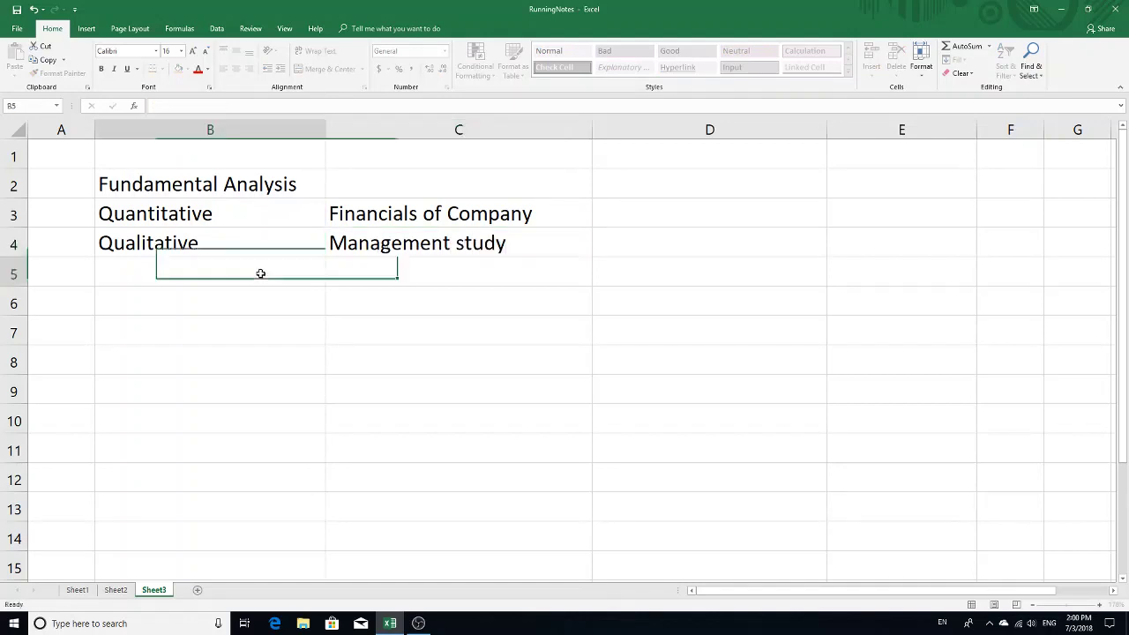
# Step: Number the Quantitative and Qualitative rows 1 and 2 in cells A3 and A4
pyautogui.click(61, 218)
pyautogui.write('1')
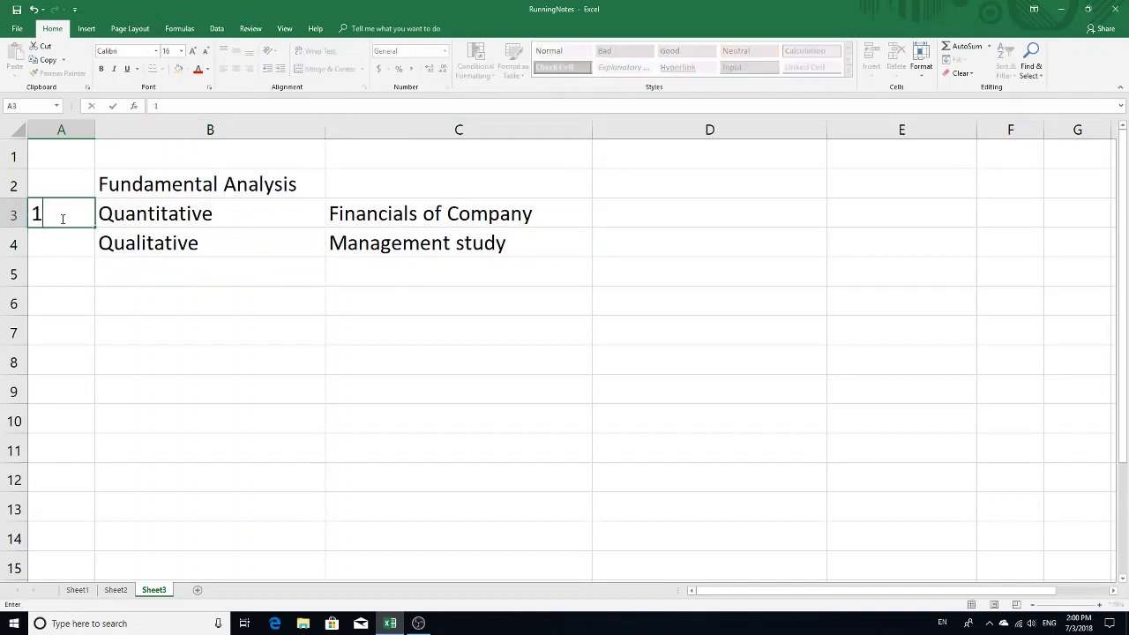
pyautogui.click(72, 249)
pyautogui.write('2')
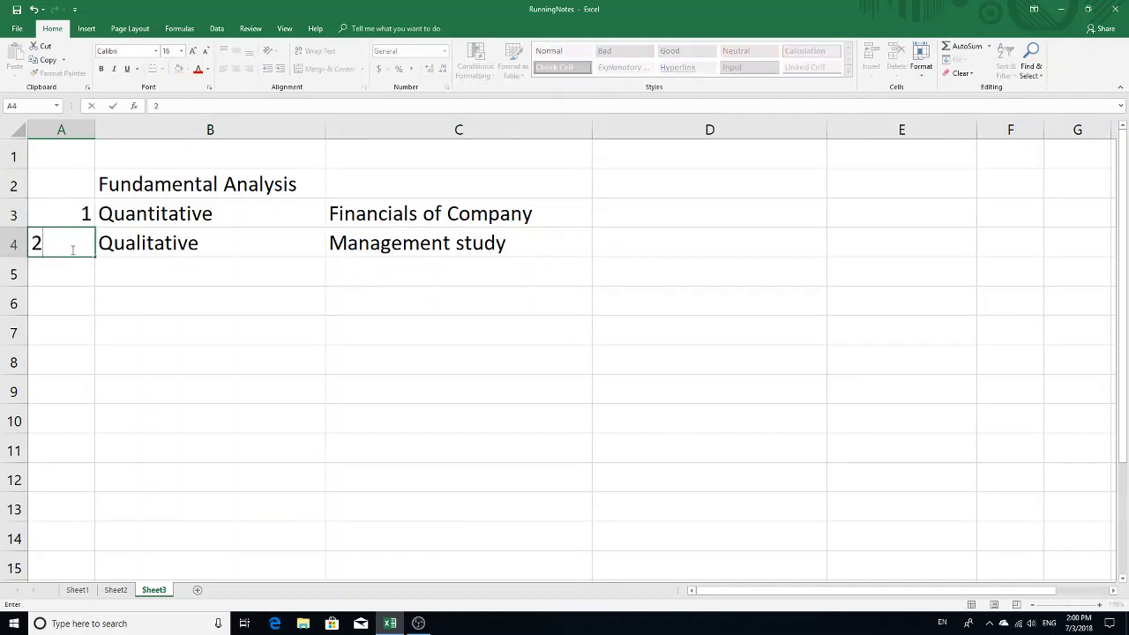
pyautogui.click(157, 296)
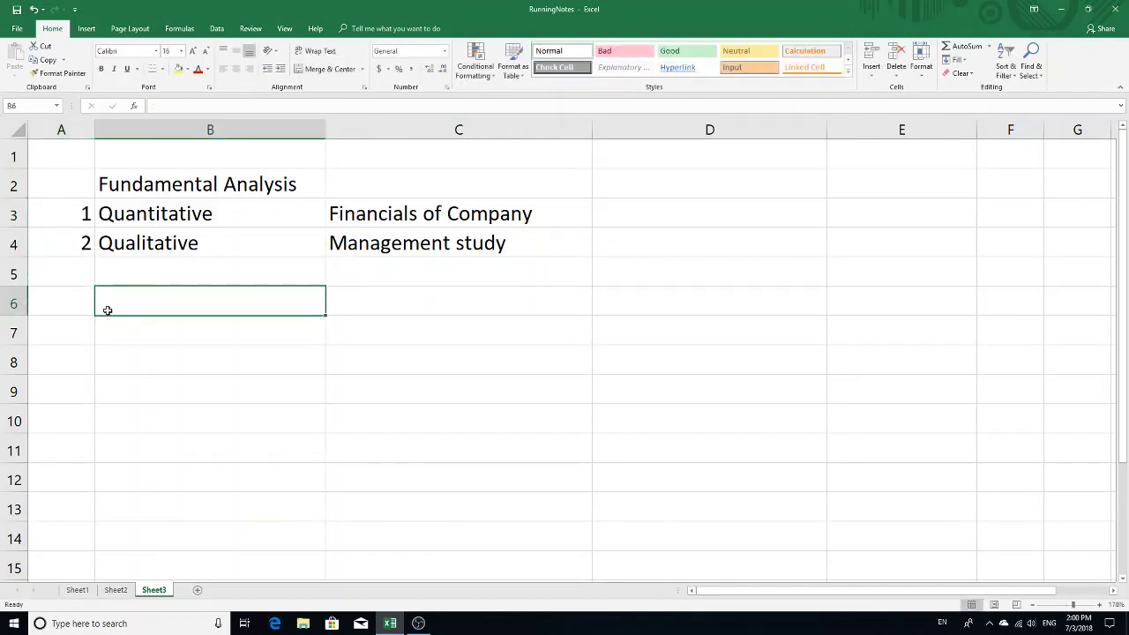
# Step: Copy the Quantitative label from B3 into B6 as the heading of a new section
pyautogui.click(194, 226)
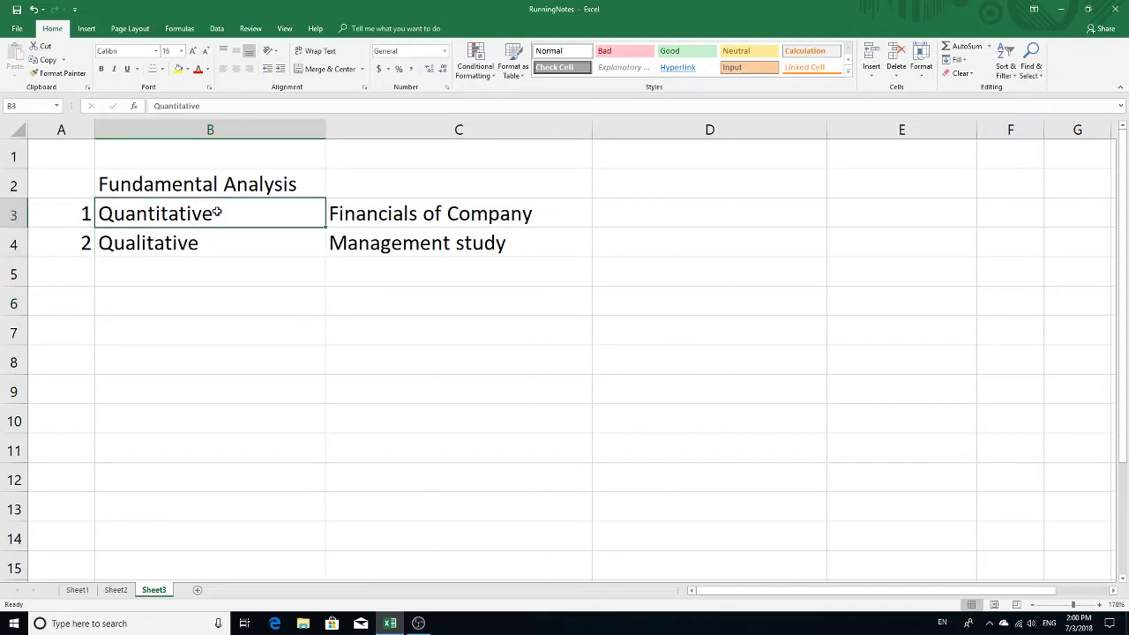
pyautogui.hotkey('ctrl', 'c')
pyautogui.click(186, 300)
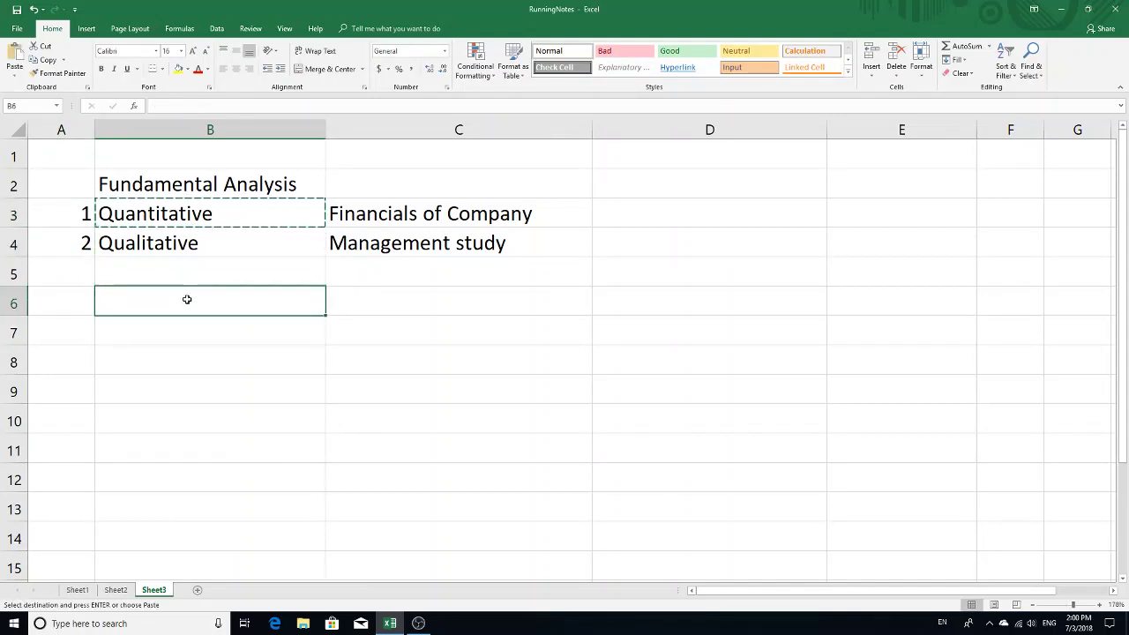
pyautogui.hotkey('ctrl', 'v')
# Step: Number the rows under the second Quantitative heading from 1 to 7 in cells A7 to A13
pyautogui.click(67, 334)
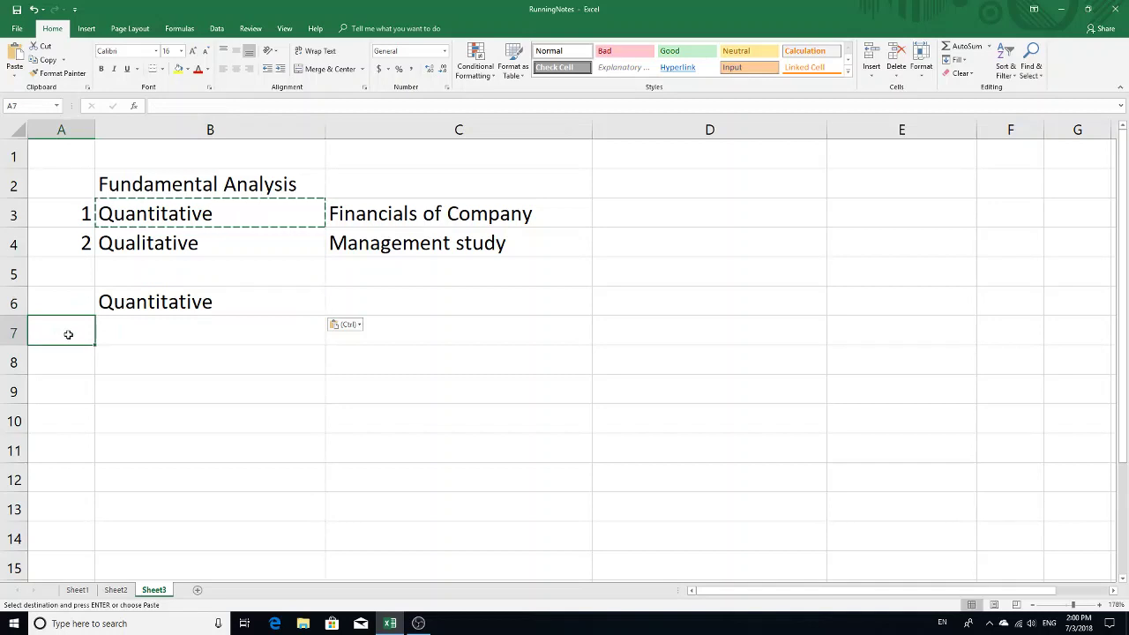
pyautogui.write('1')
pyautogui.press('Return')
pyautogui.write('2')
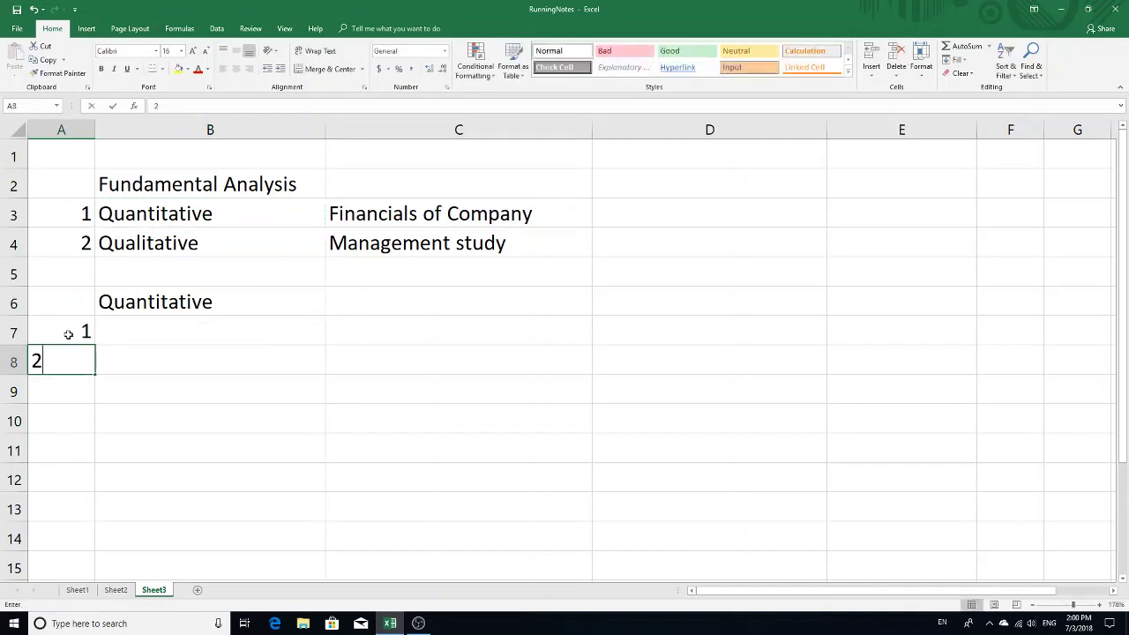
pyautogui.press('Return')
pyautogui.write('3')
pyautogui.hotkey('ctrl', 'Return')
pyautogui.press('Return')
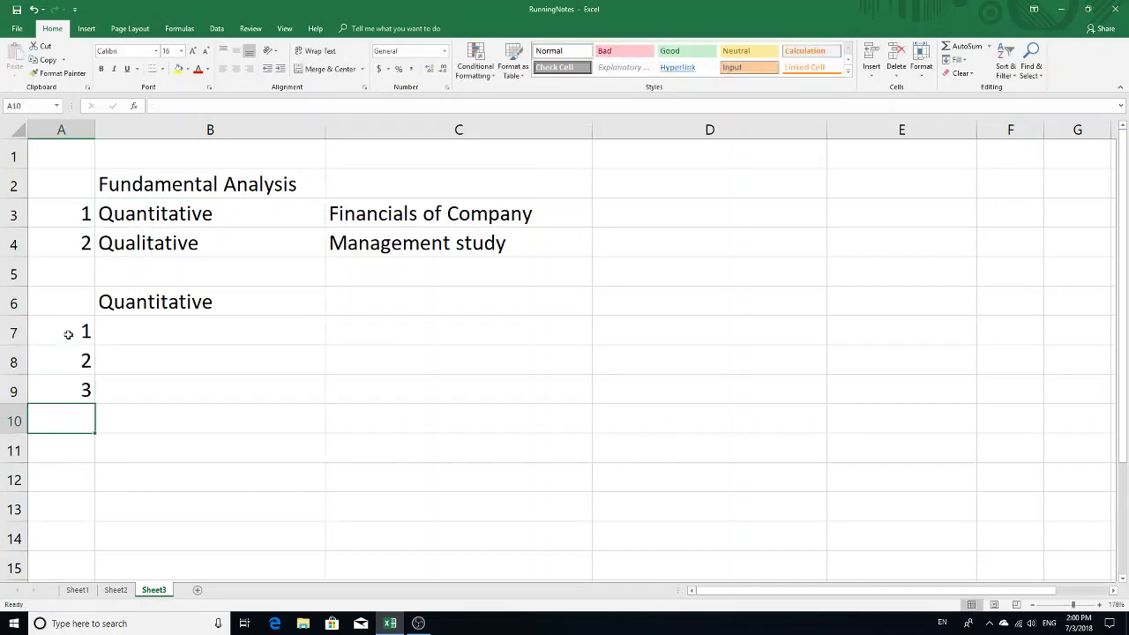
pyautogui.write('4')
pyautogui.press('Return')
pyautogui.write('5')
pyautogui.hotkey('ctrl', 'Return')
pyautogui.press('Return')
pyautogui.write('6')
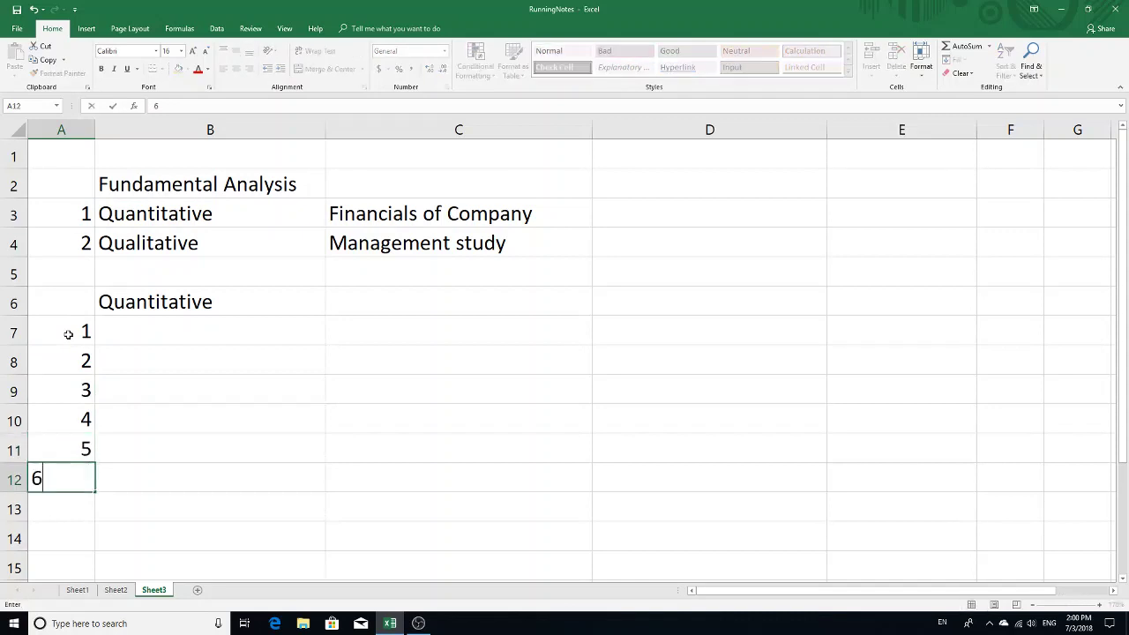
pyautogui.press('Return')
pyautogui.write('7')
pyautogui.click(276, 330)
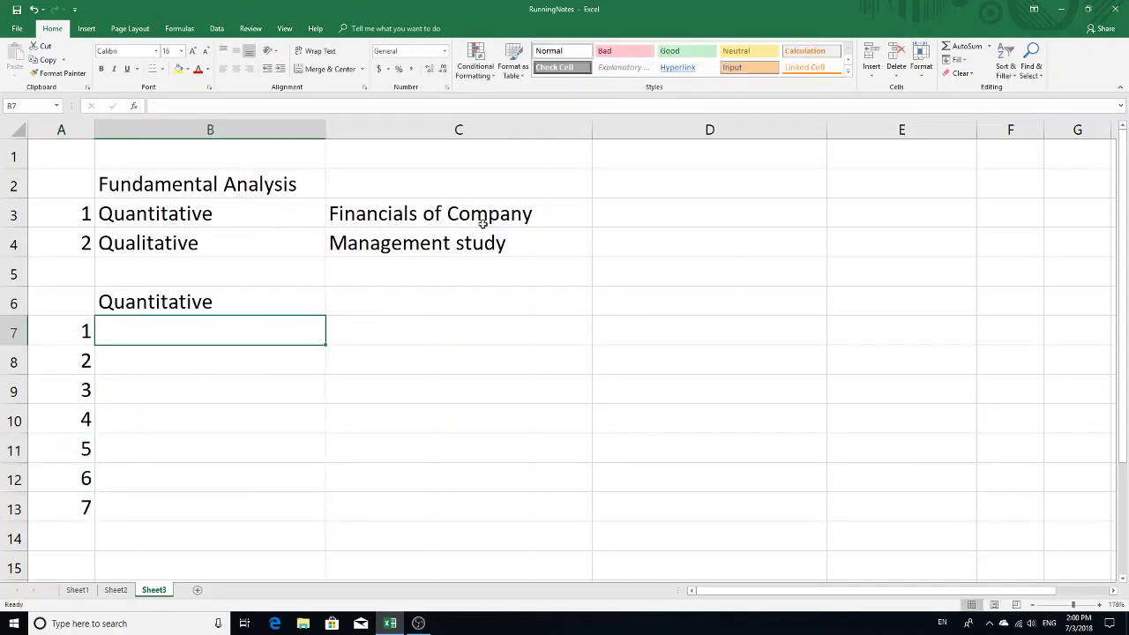
# Step: Add a Weightage column headed in D2, with 85% for Quantitative and 15% for Qualitative
pyautogui.click(628, 191)
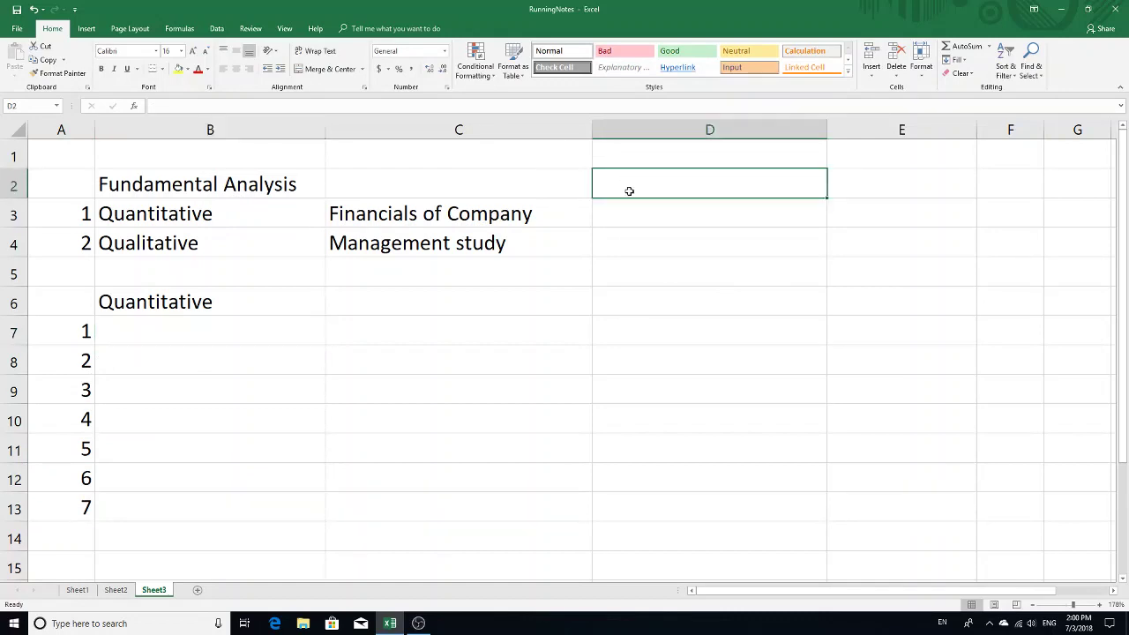
pyautogui.write('Weighta')
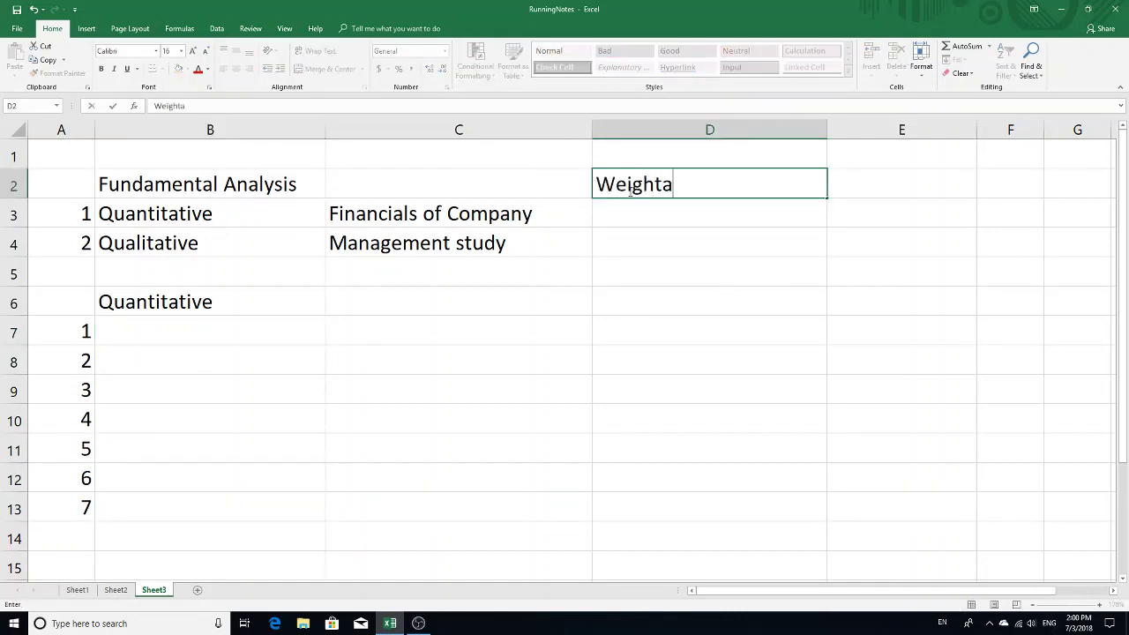
pyautogui.write('ge')
pyautogui.click(670, 209)
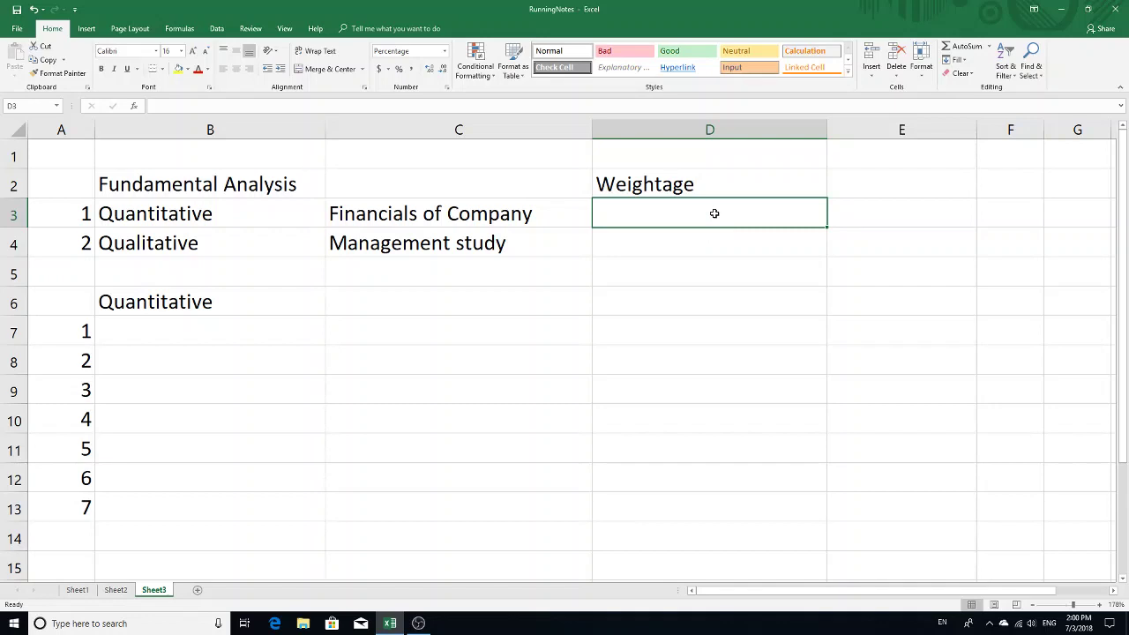
pyautogui.write('85')
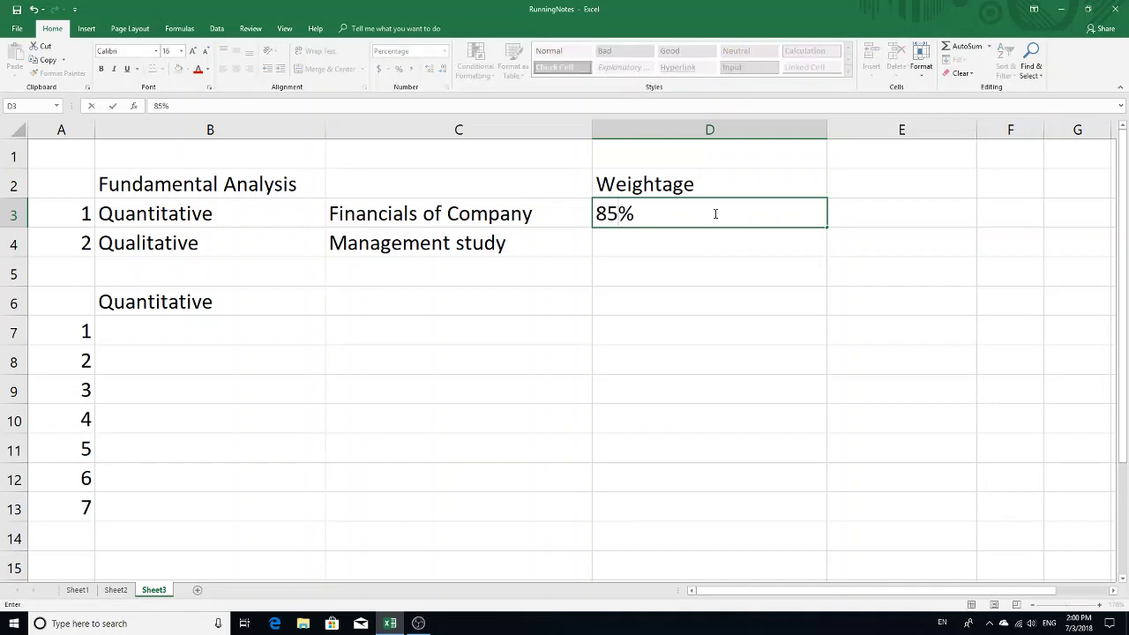
pyautogui.click(704, 247)
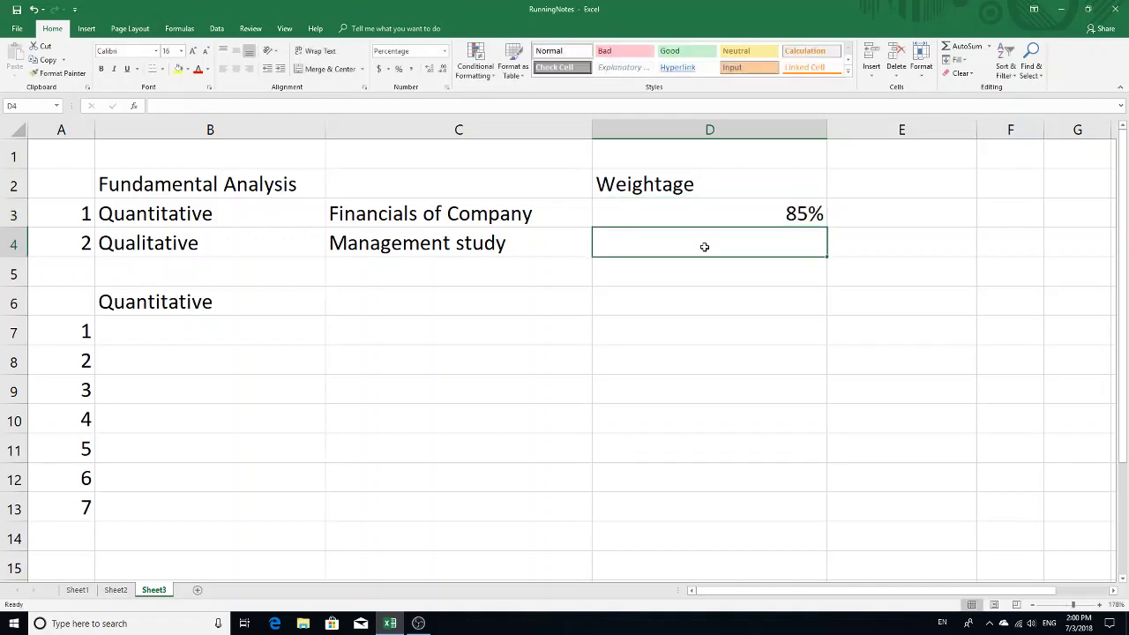
pyautogui.write('15')
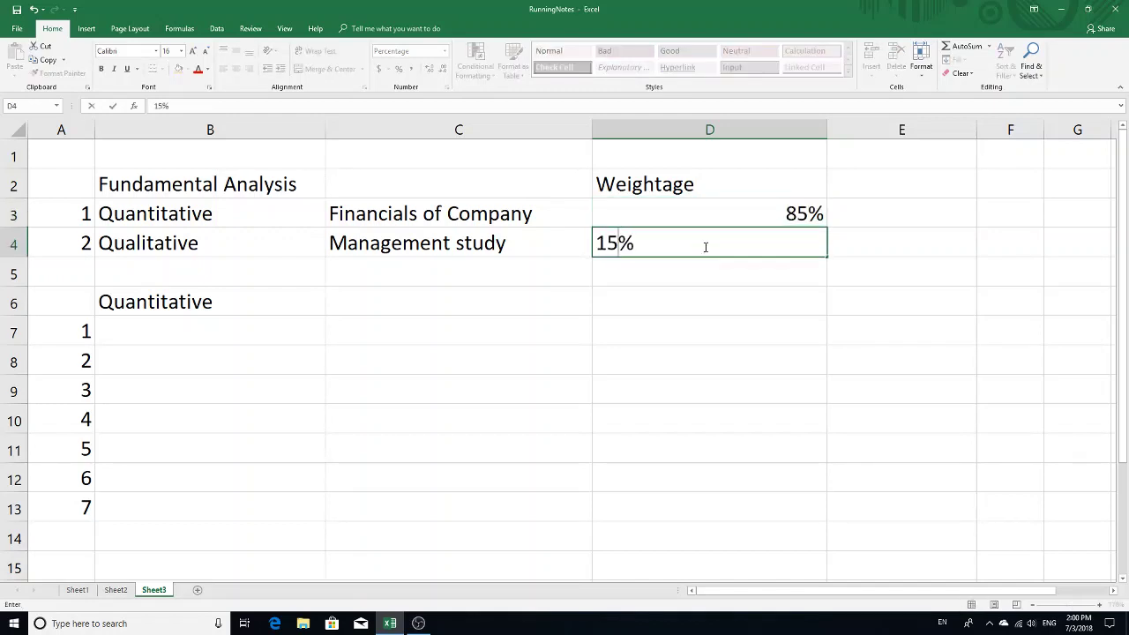
pyautogui.press('Return')
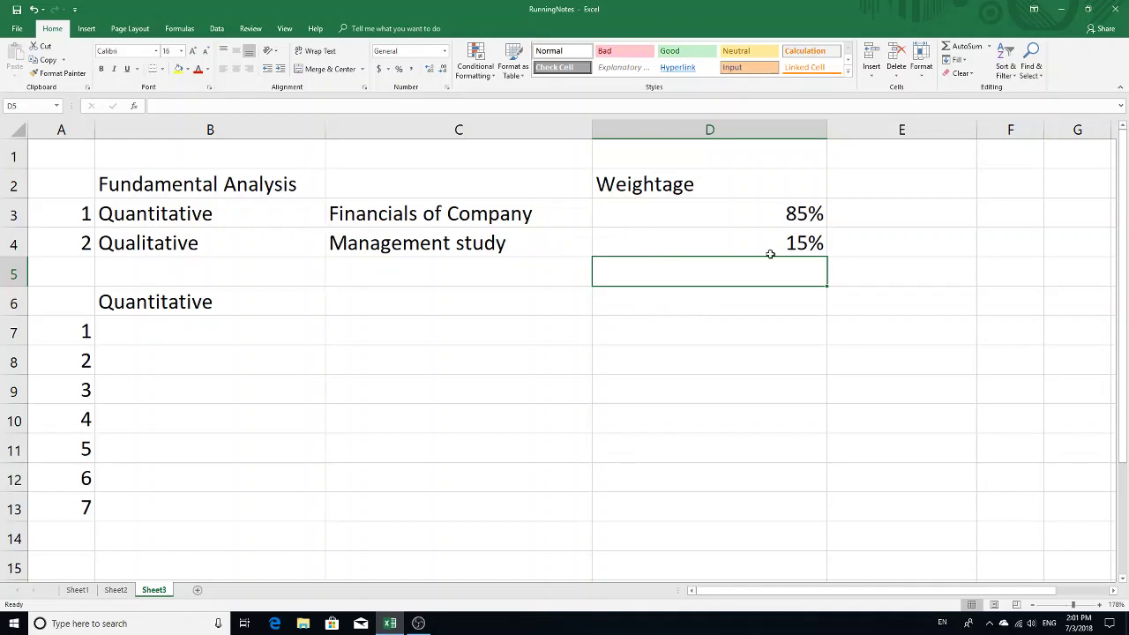
# Step: Enter RONW in B7 as item 1 of the lower Quantitative list
pyautogui.click(644, 306)
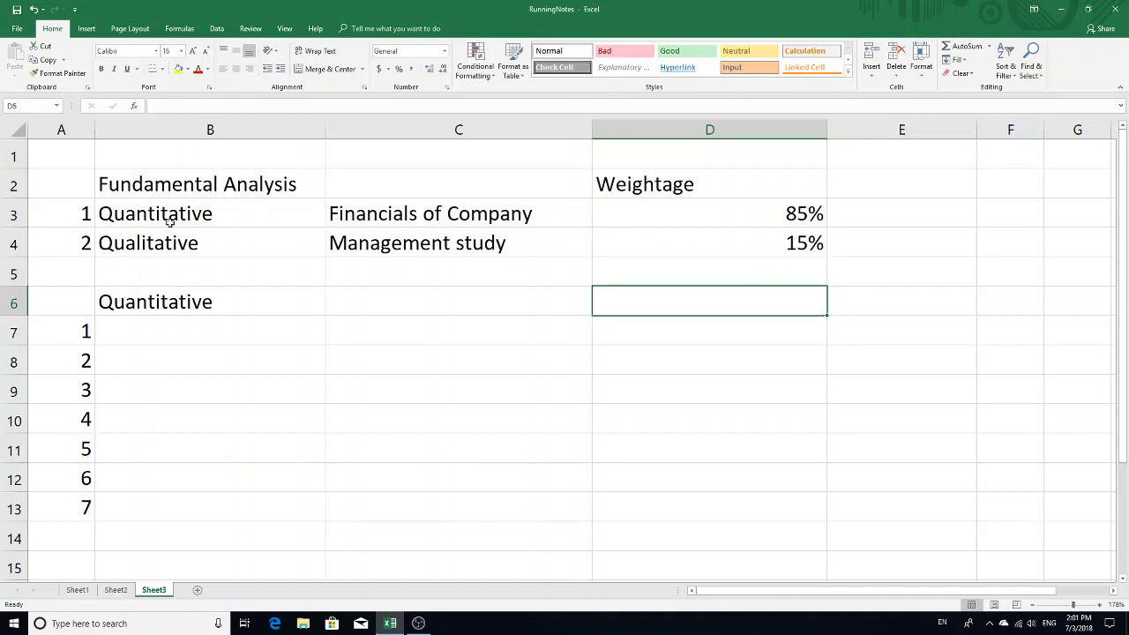
pyautogui.click(836, 242)
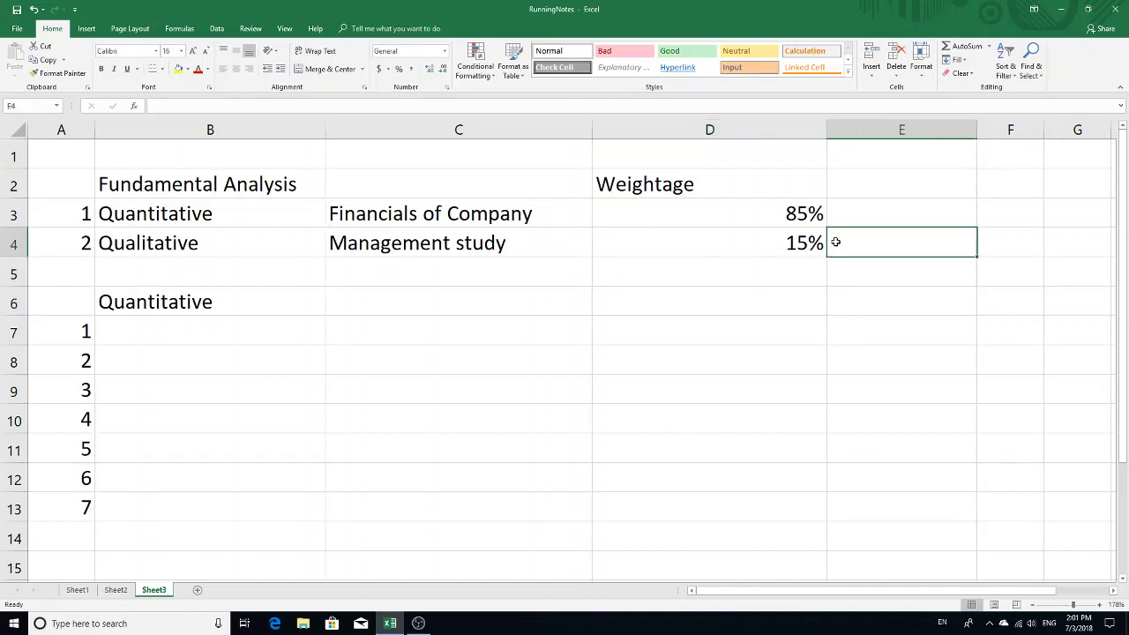
pyautogui.click(233, 332)
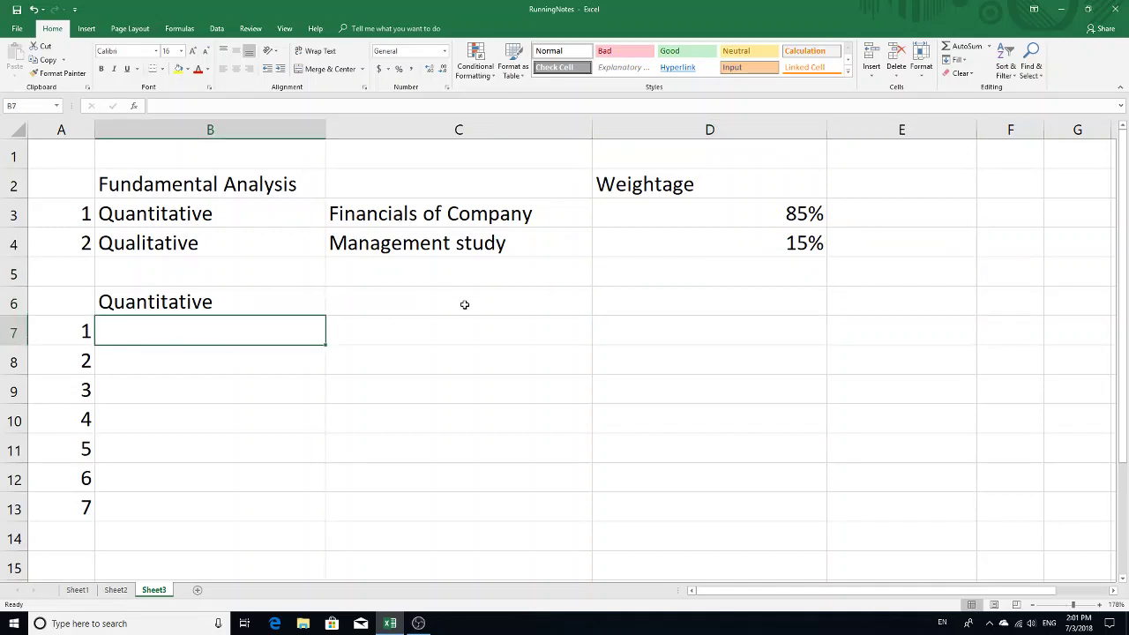
pyautogui.write('RONW')
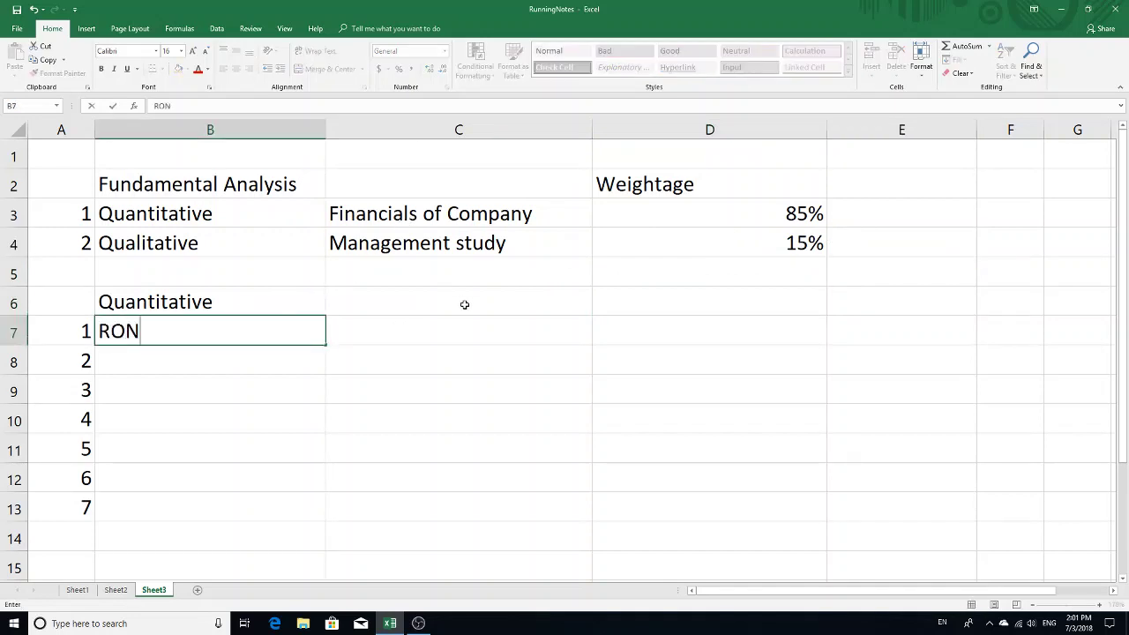
pyautogui.click(454, 325)
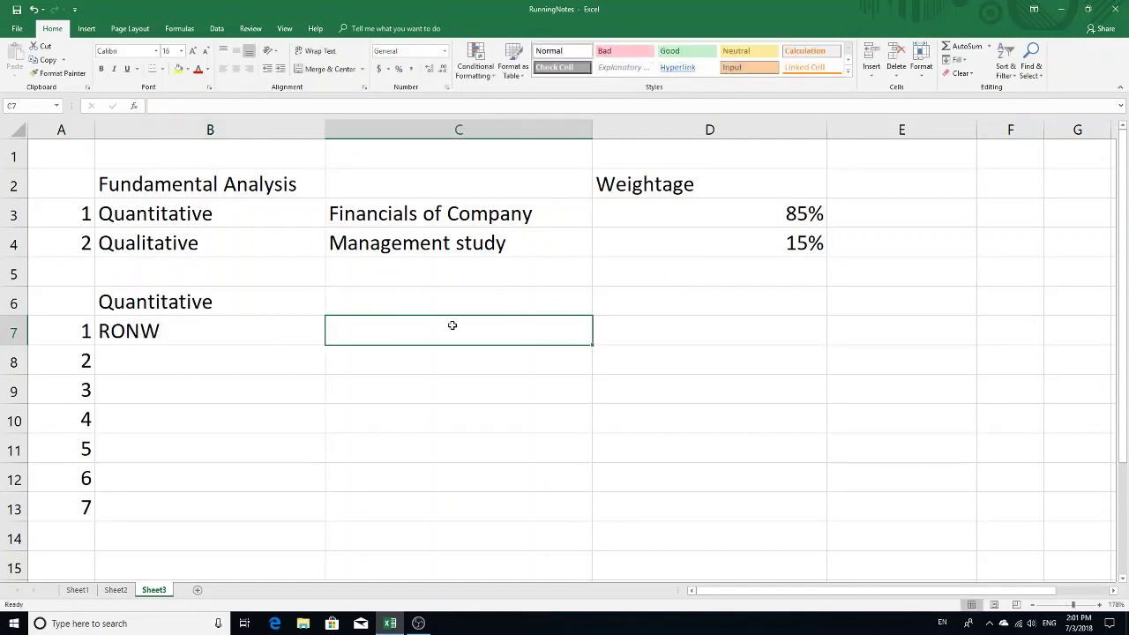
# Step: Describe RONW as Return on Networth in C7 and enter its threshold >24% in D7
pyautogui.write('Return')
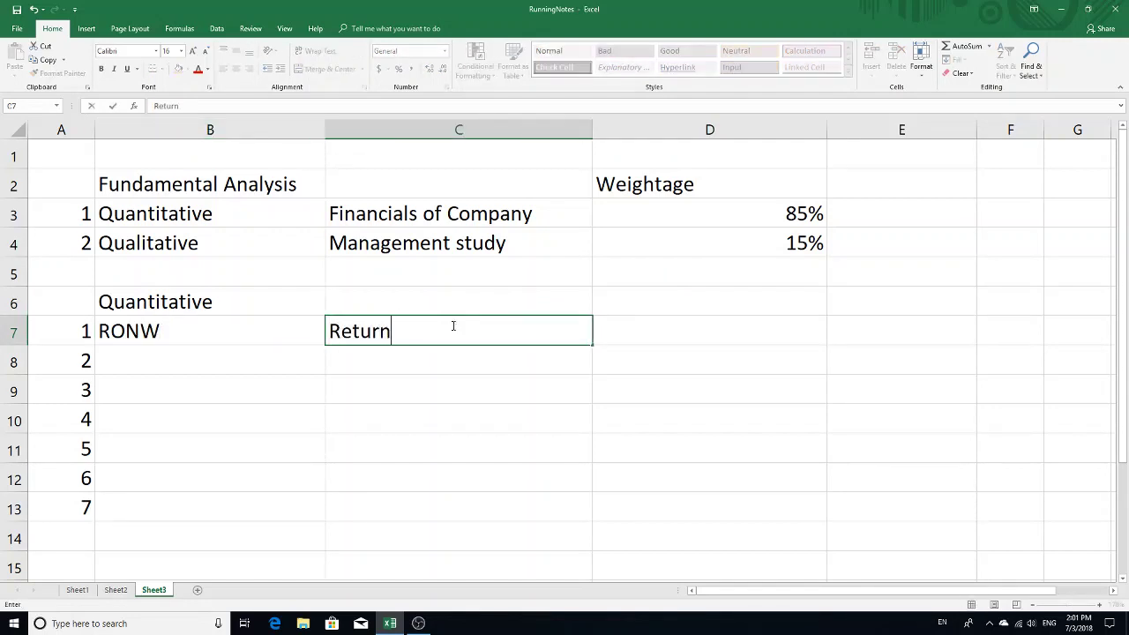
pyautogui.write(' on Networth')
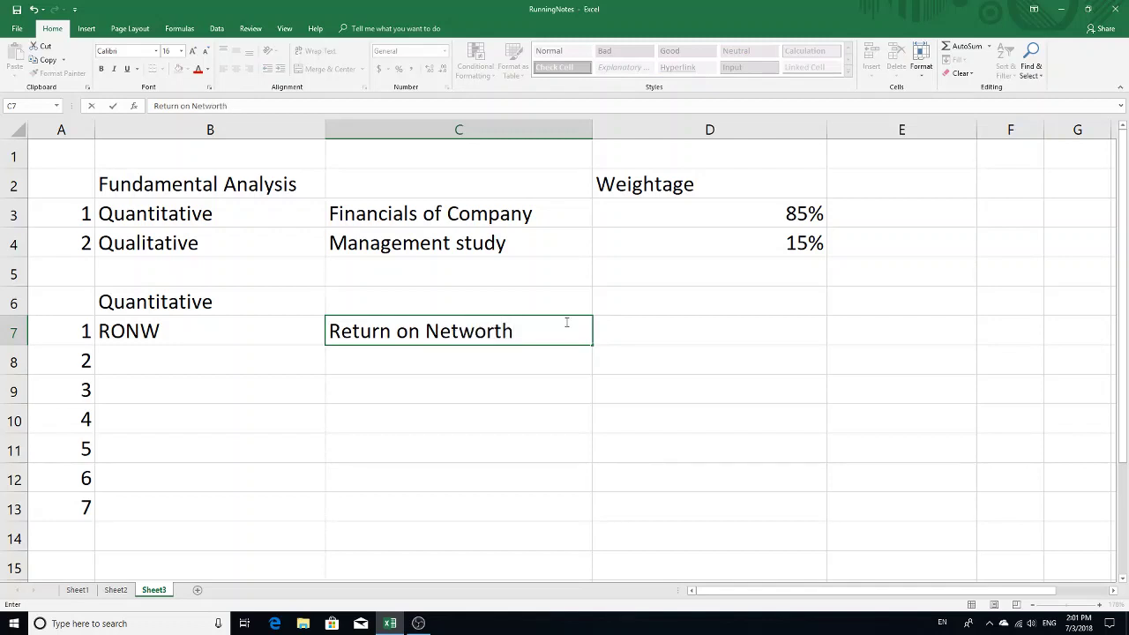
pyautogui.click(723, 334)
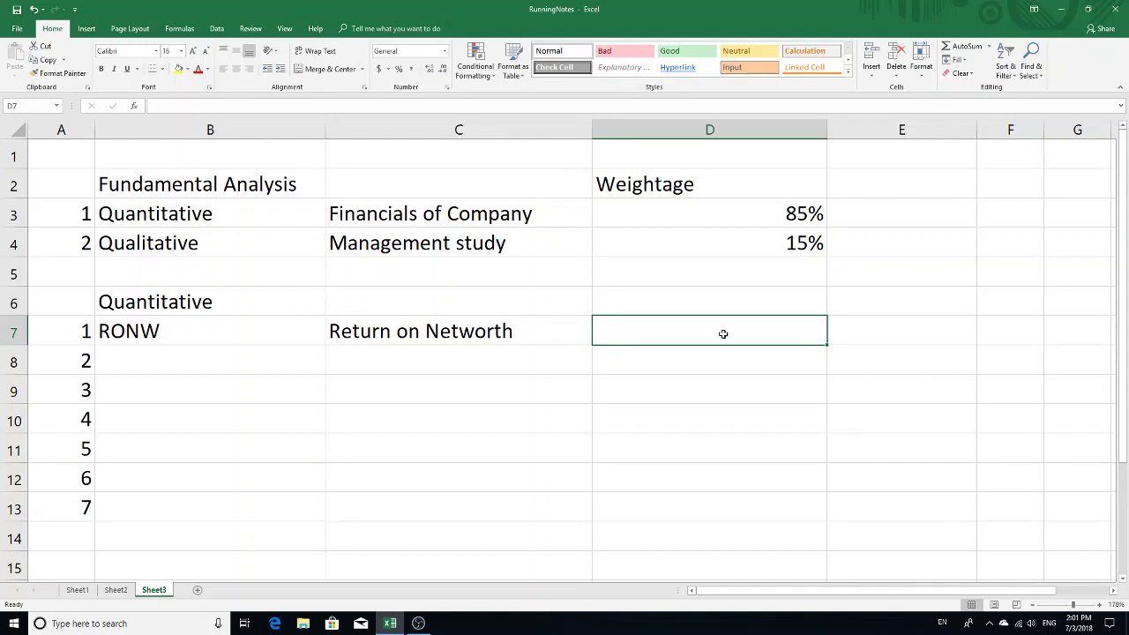
pyautogui.write('>')
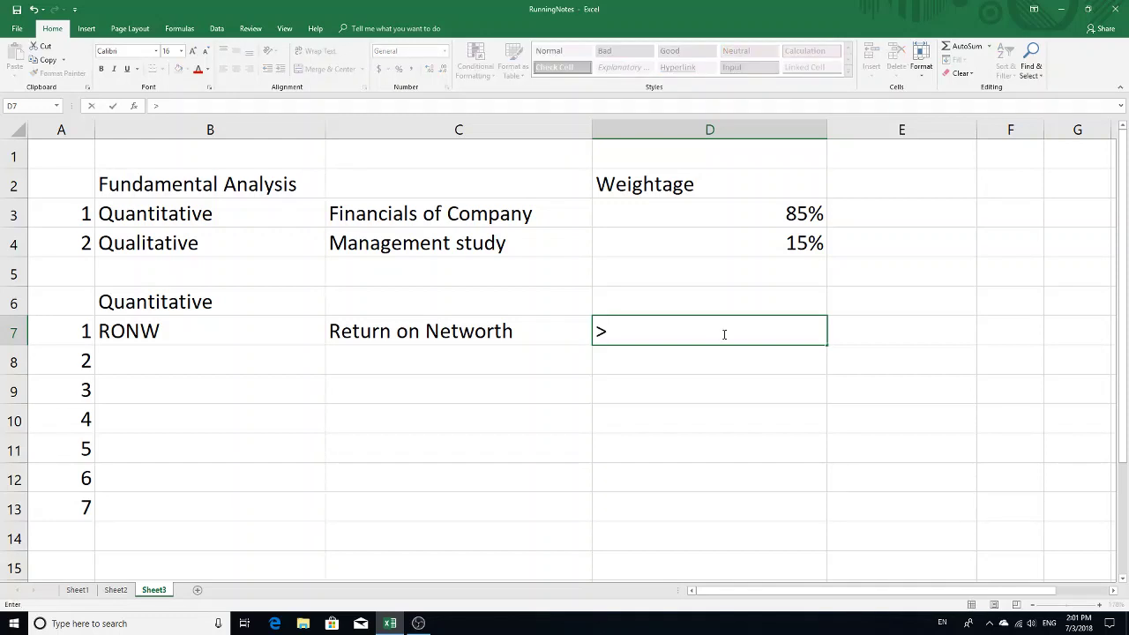
pyautogui.write('24%')
pyautogui.click(429, 353)
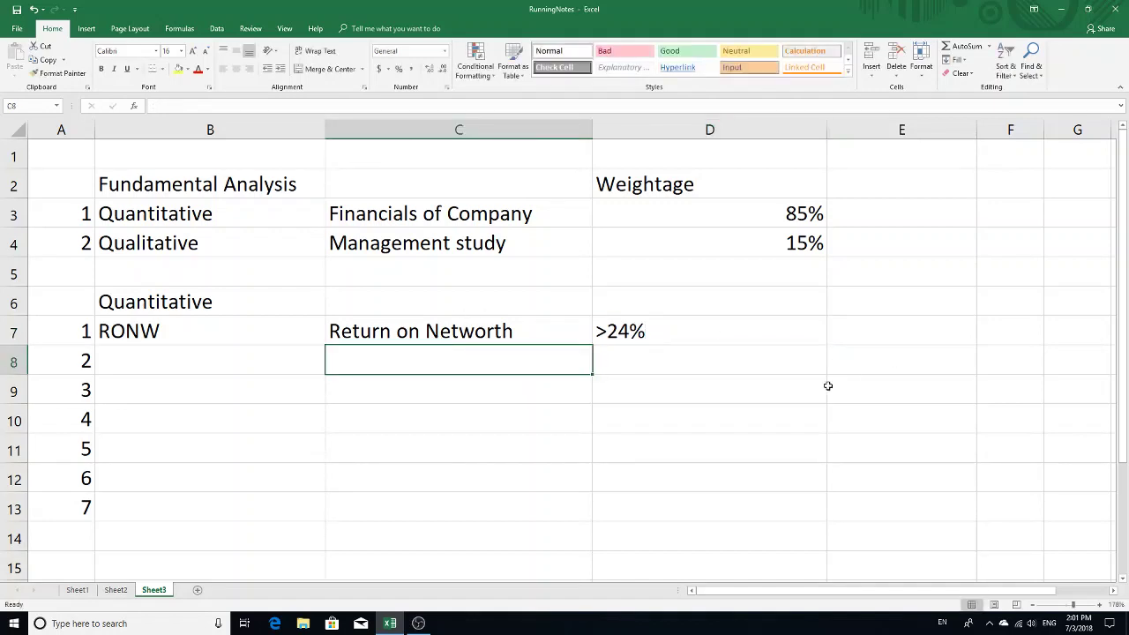
# Step: Enter Avg 3 years in E7 as the period for the RONW threshold
pyautogui.click(680, 335)
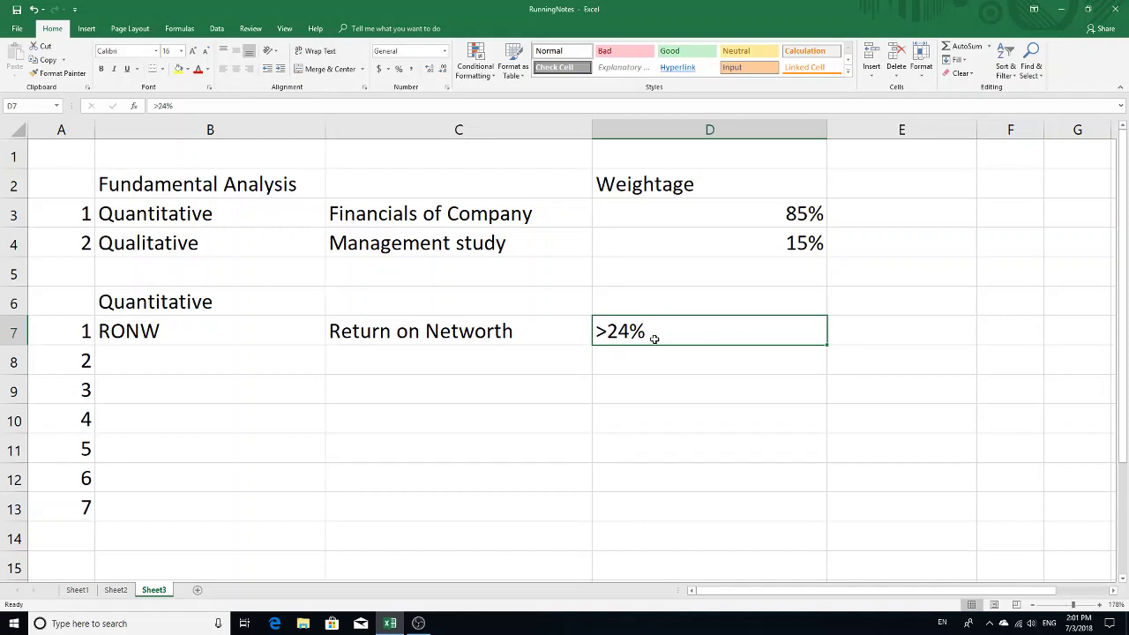
pyautogui.click(912, 340)
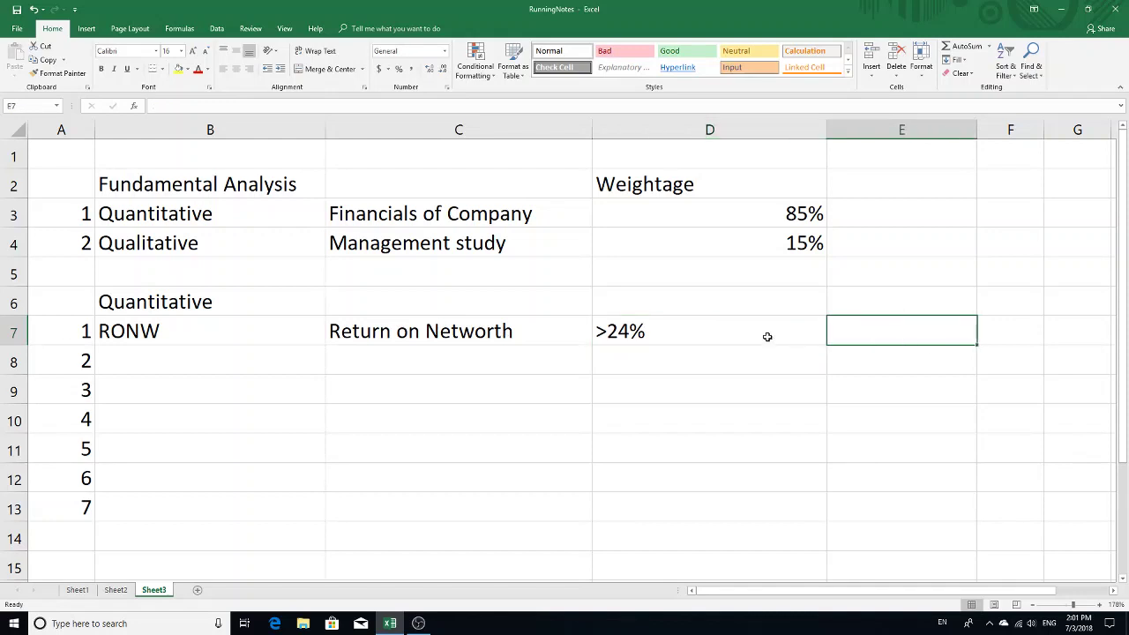
pyautogui.click(766, 335)
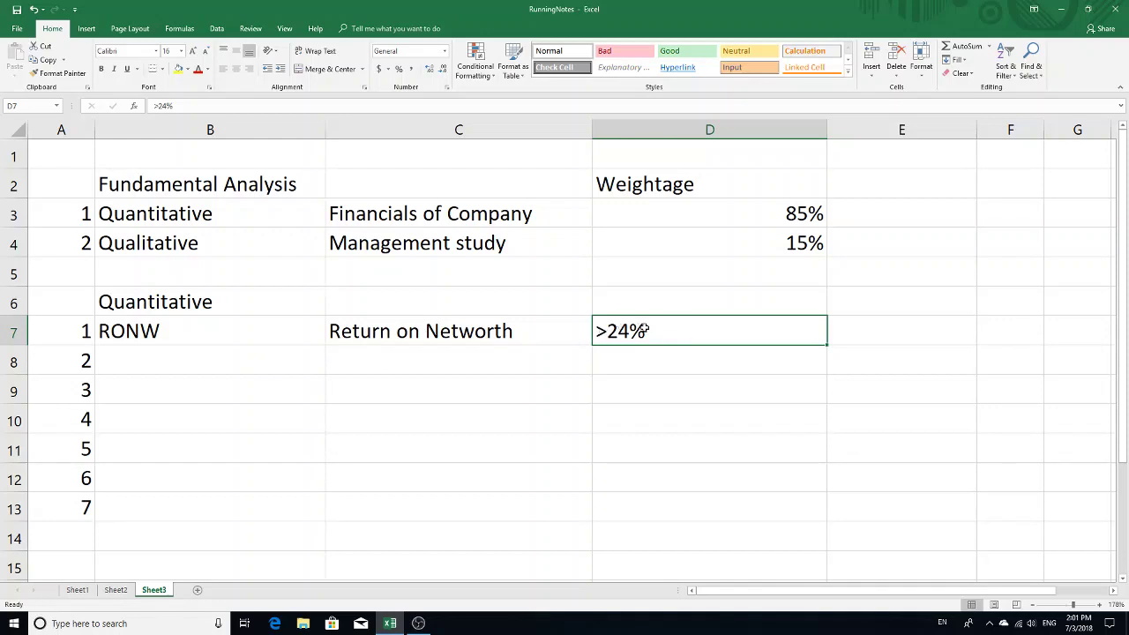
pyautogui.click(847, 323)
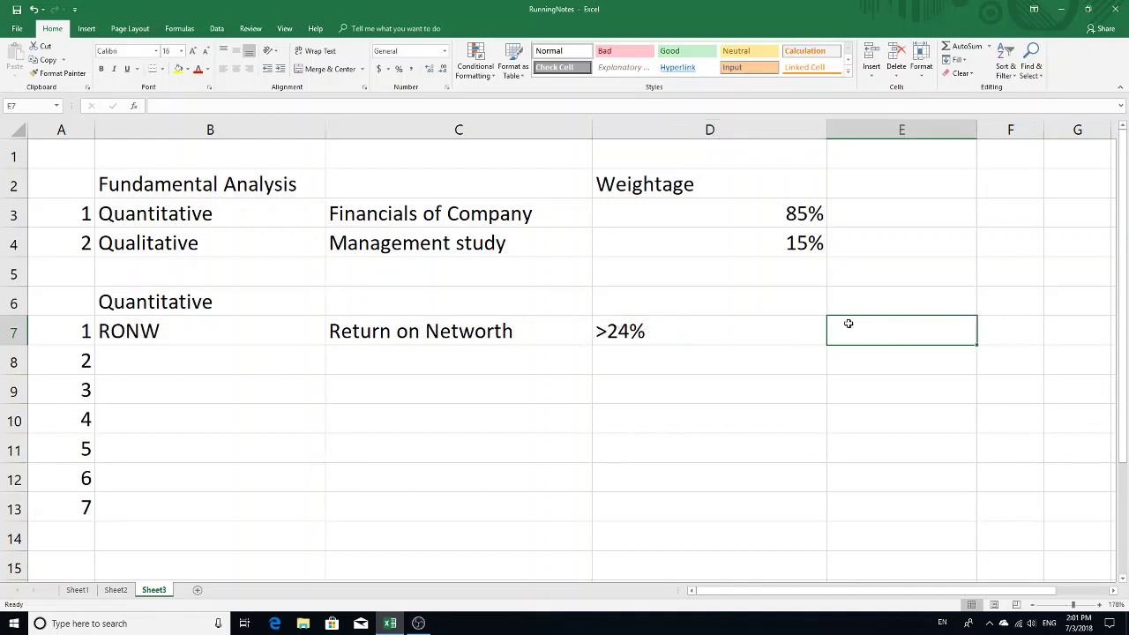
pyautogui.write('AVg')
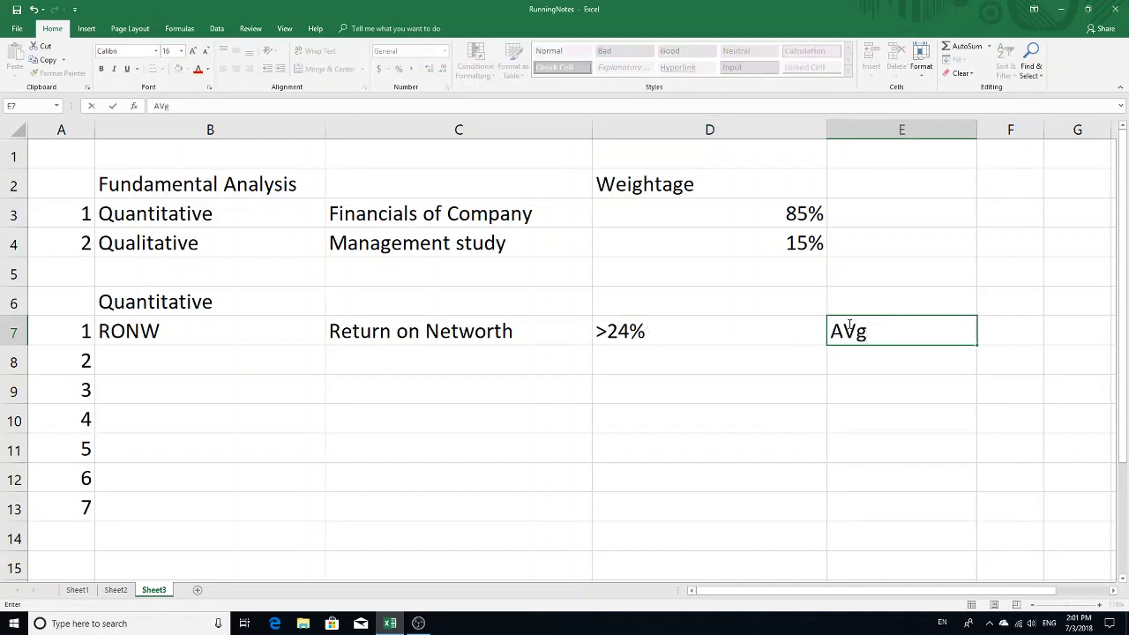
pyautogui.press('BackSpace')
pyautogui.press('BackSpace')
pyautogui.write('vg')
pyautogui.write('3 years')
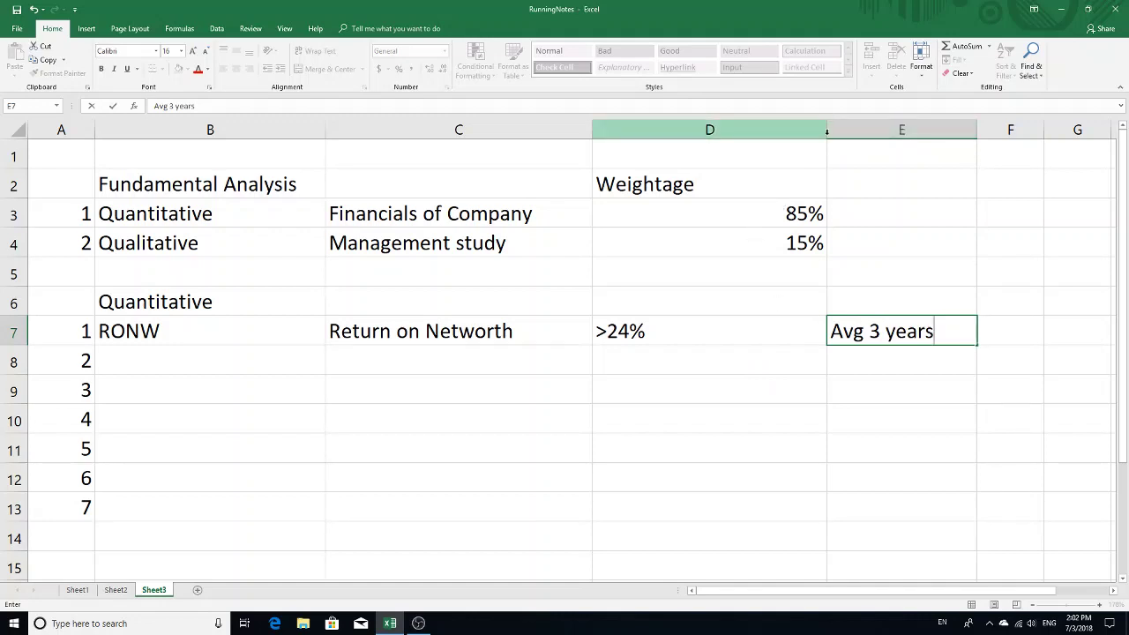
pyautogui.click(858, 208)
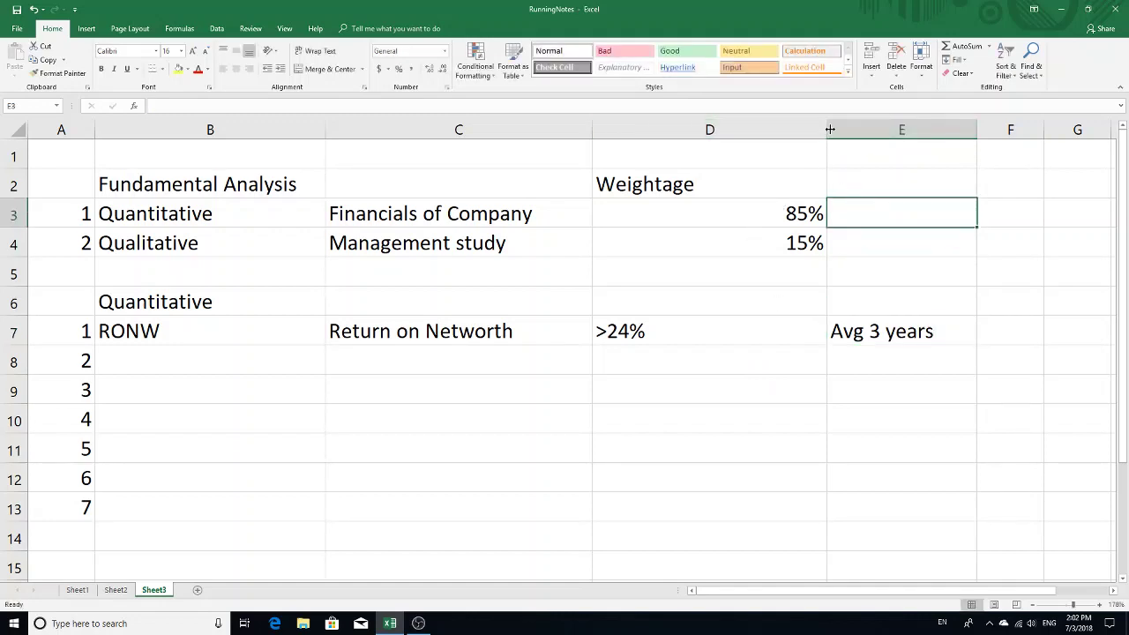
# Step: Narrow column D so it fits more closely around the Weightage heading
pyautogui.moveTo(826, 130); pyautogui.dragTo(732, 129)
pyautogui.click(738, 367)
pyautogui.click(649, 339)
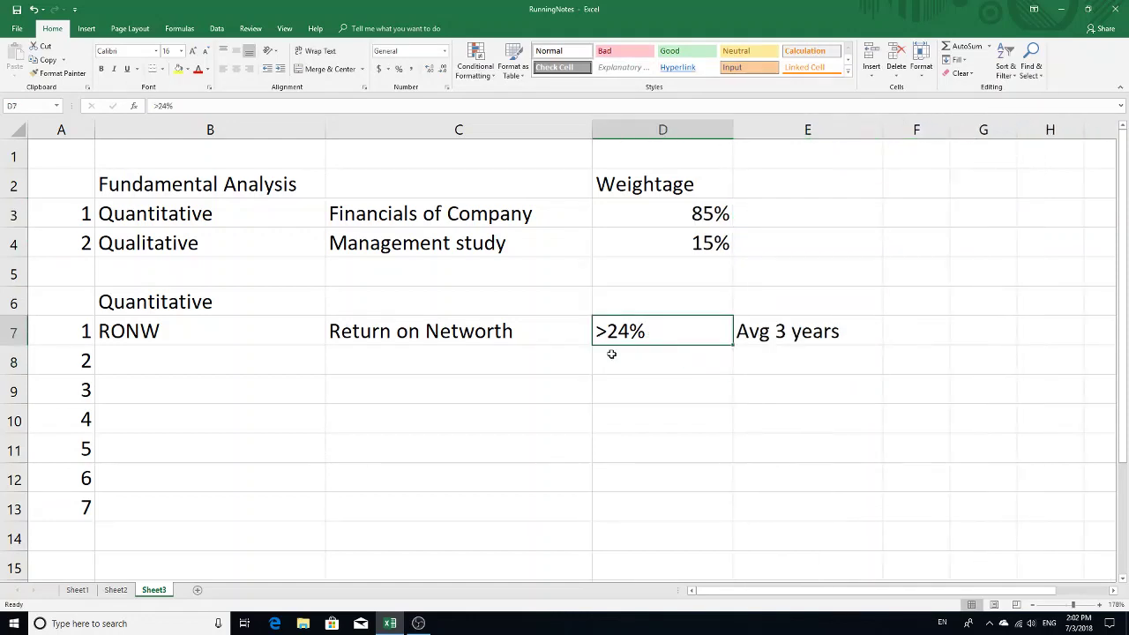
# Step: Enter Topline Growth in B8 as item 2, with the description Sales/Earnings in C8
pyautogui.click(123, 365)
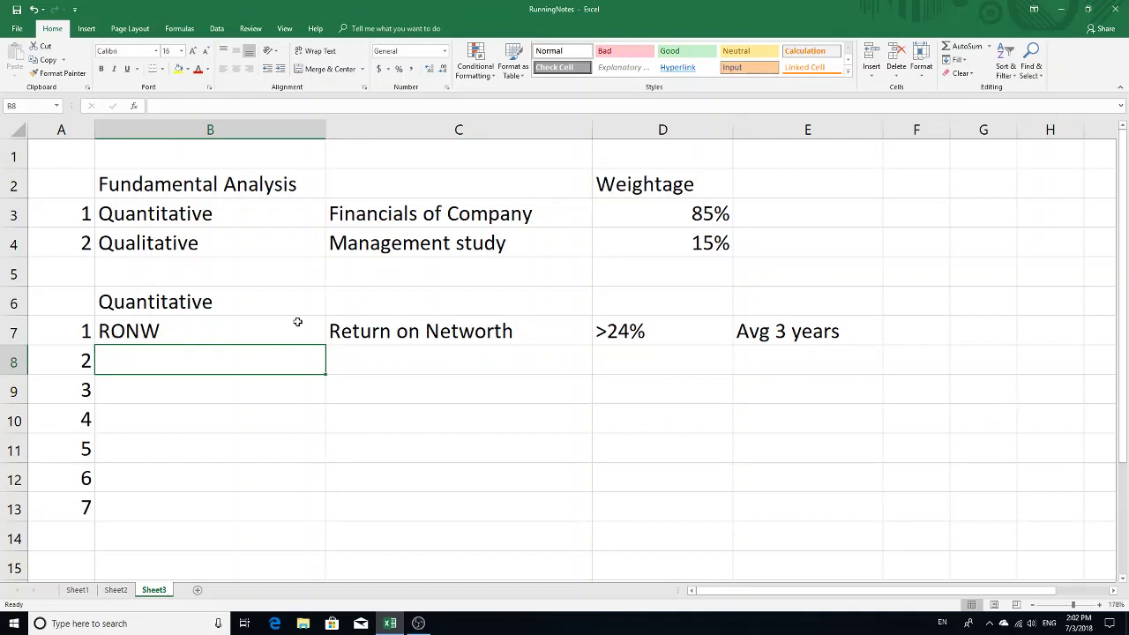
pyautogui.write('Topline')
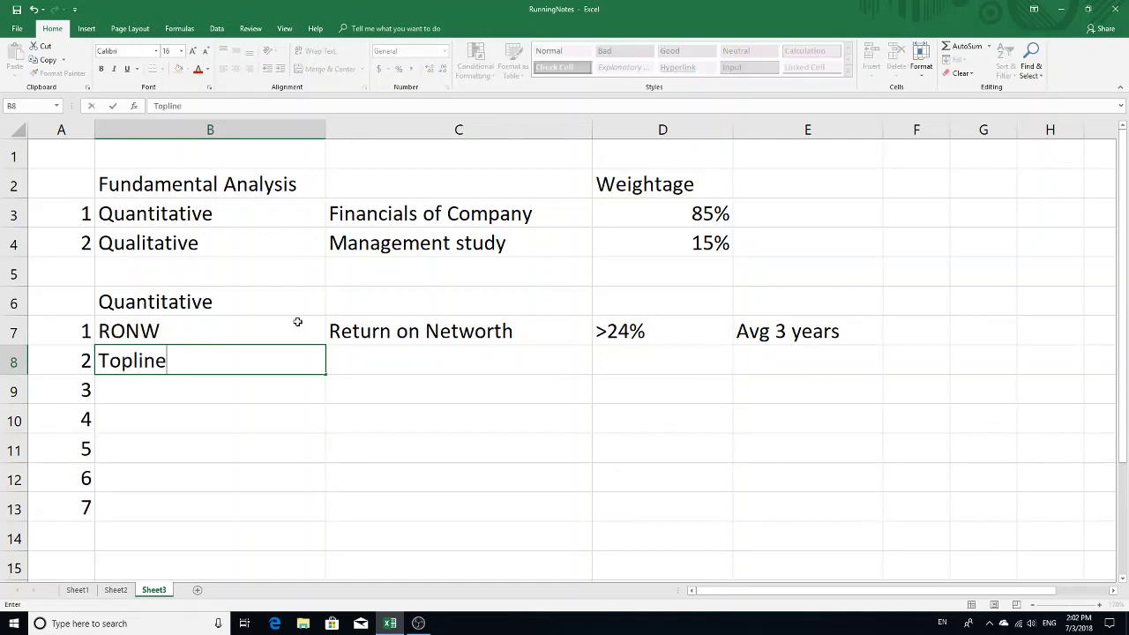
pyautogui.write(' Growth')
pyautogui.press('Tab')
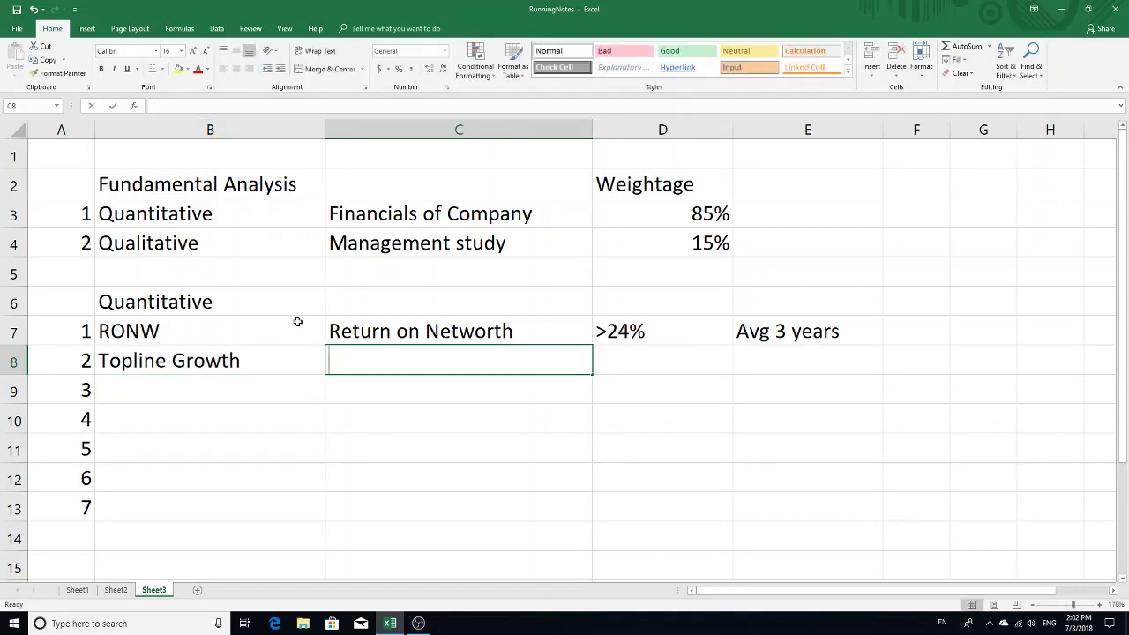
pyautogui.write('Sales?')
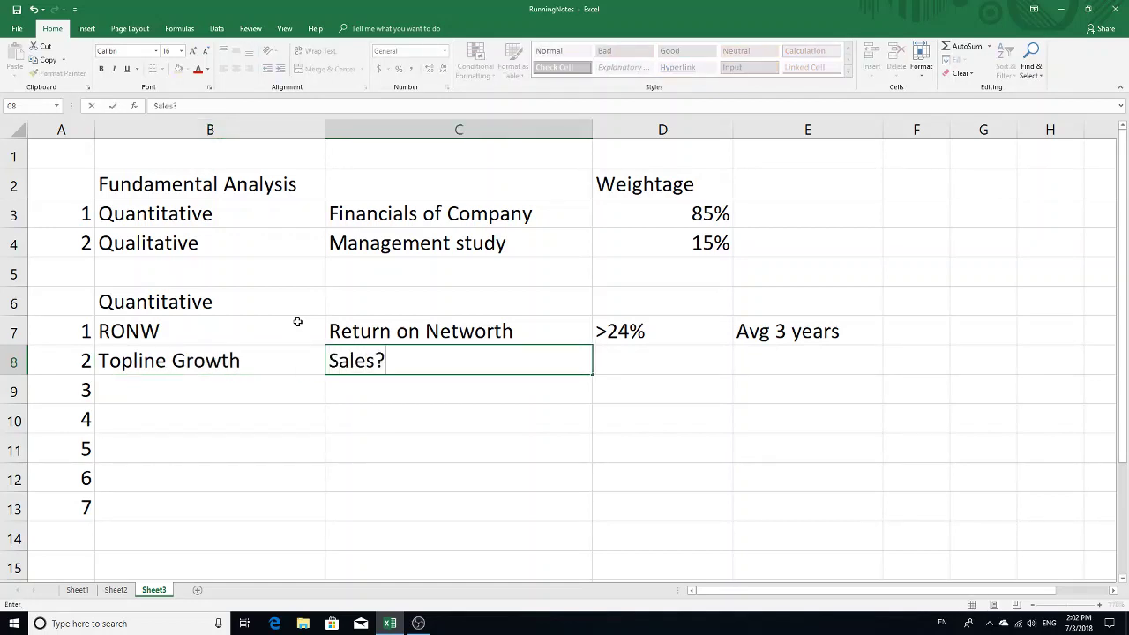
pyautogui.press('BackSpace')
pyautogui.write('/Earm')
pyautogui.press('BackSpace')
pyautogui.write('nings')
pyautogui.press('Tab')
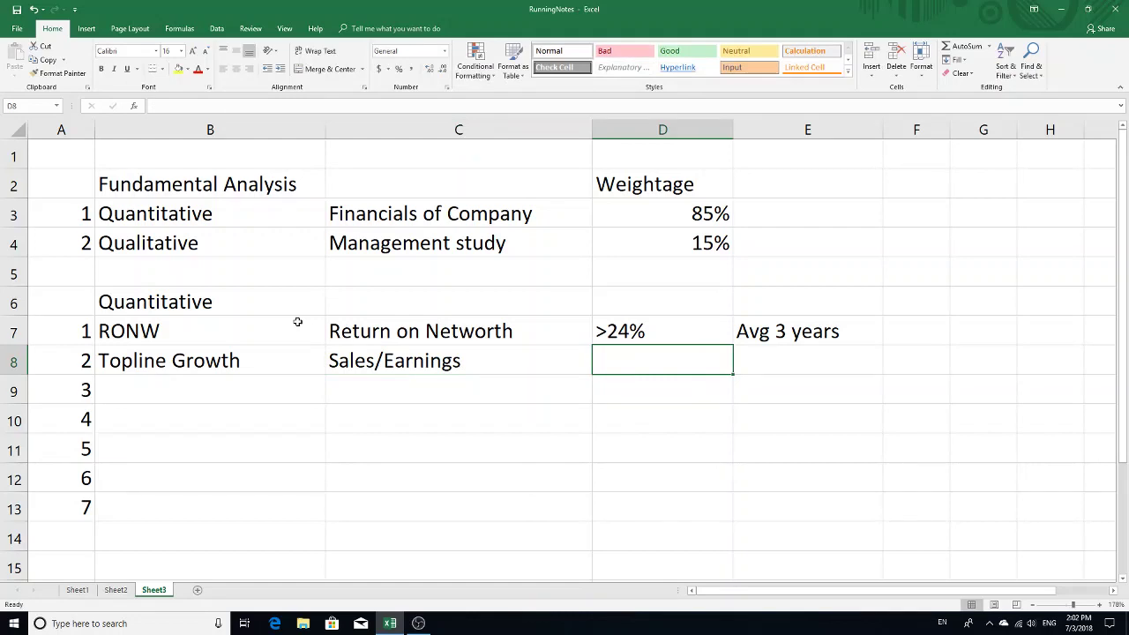
# Step: Set the Topline Growth threshold to >15% in D8 and its period to YOY in E8
pyautogui.write('>15')
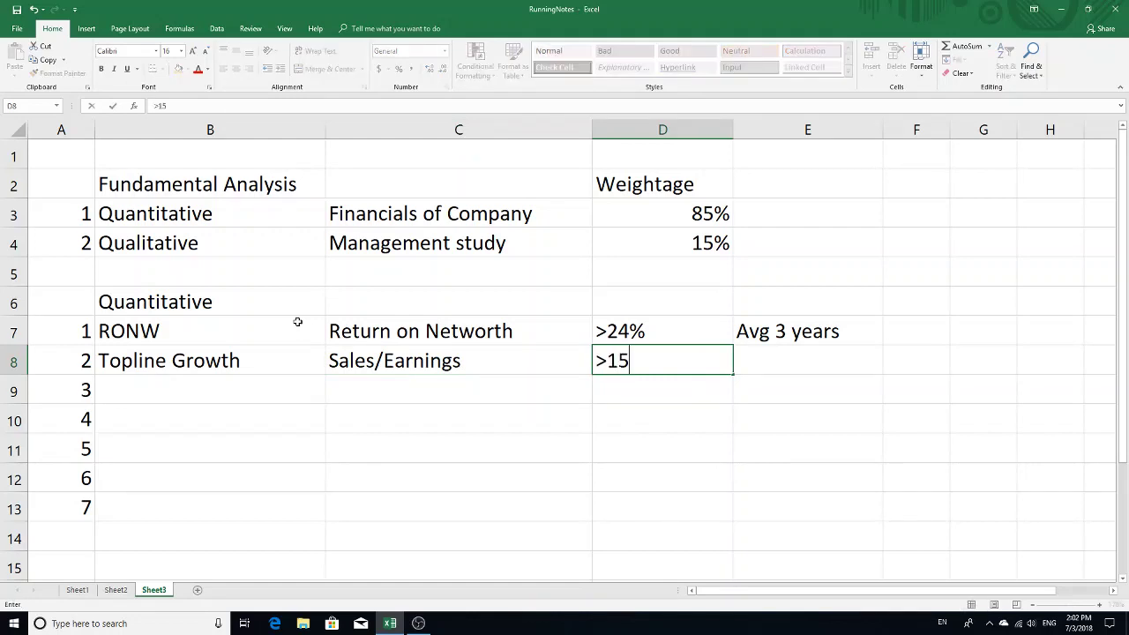
pyautogui.write('%')
pyautogui.press('Tab')
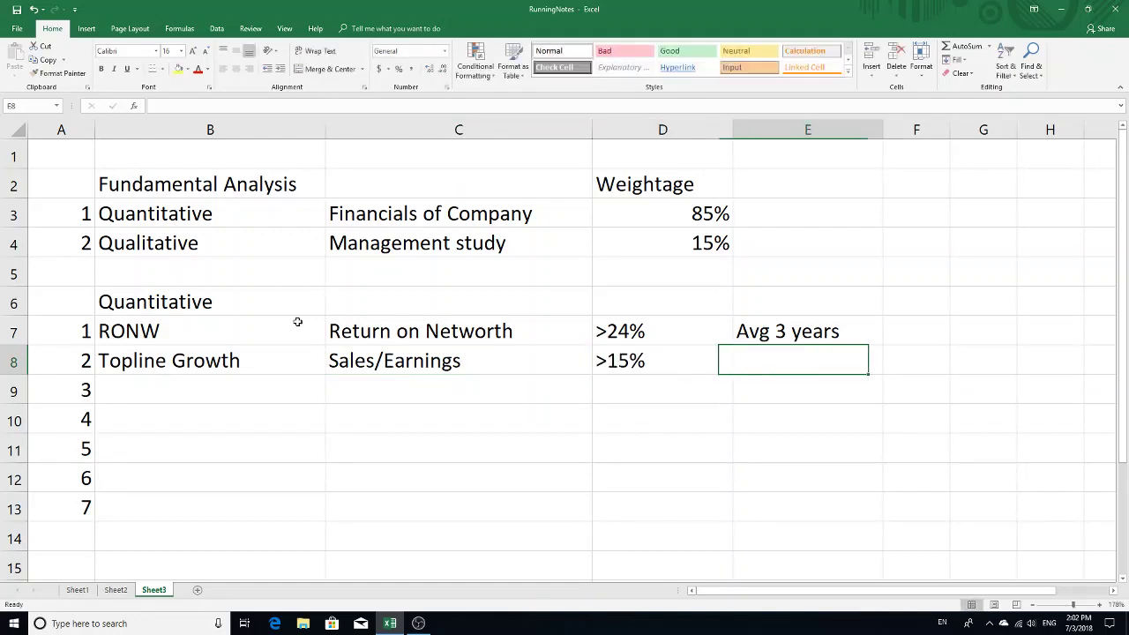
pyautogui.press('Tab')
pyautogui.hotkey('shift', 'Tab')
pyautogui.write('YOY')
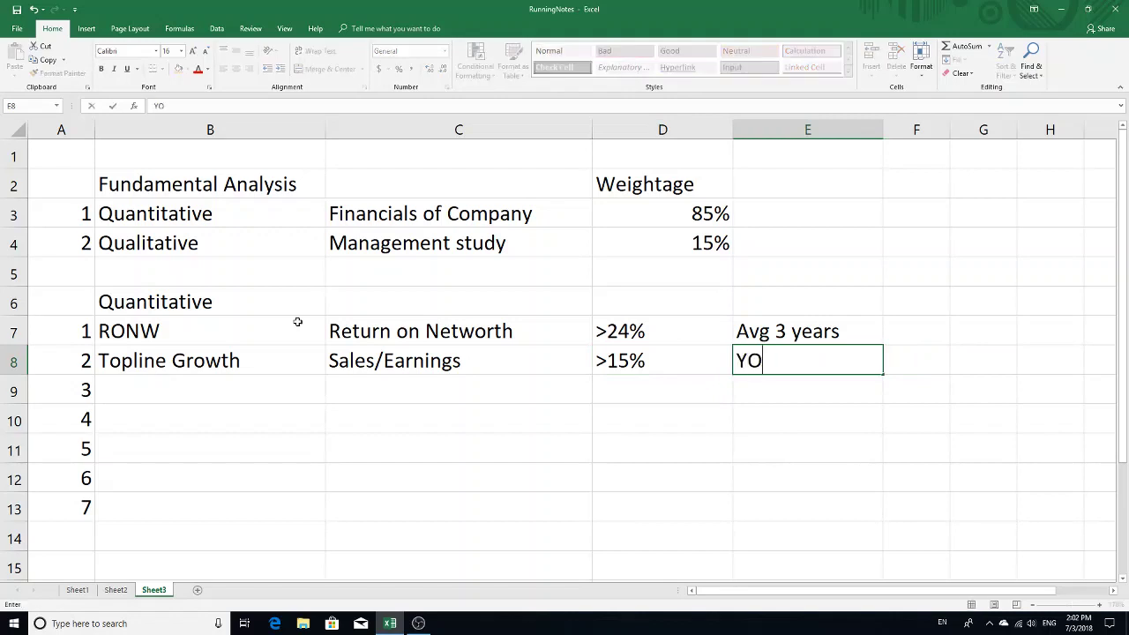
pyautogui.click(564, 371)
pyautogui.click(698, 352)
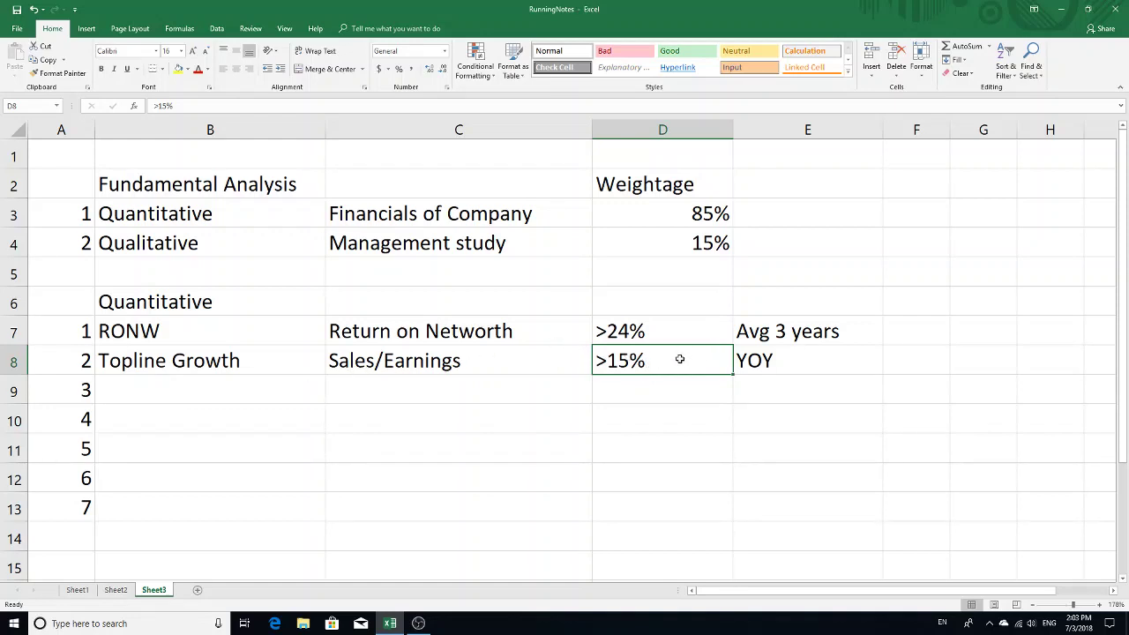
# Step: Enter Bottom Line Growth in B9 as item 3, with the description PAT in C9
pyautogui.click(128, 380)
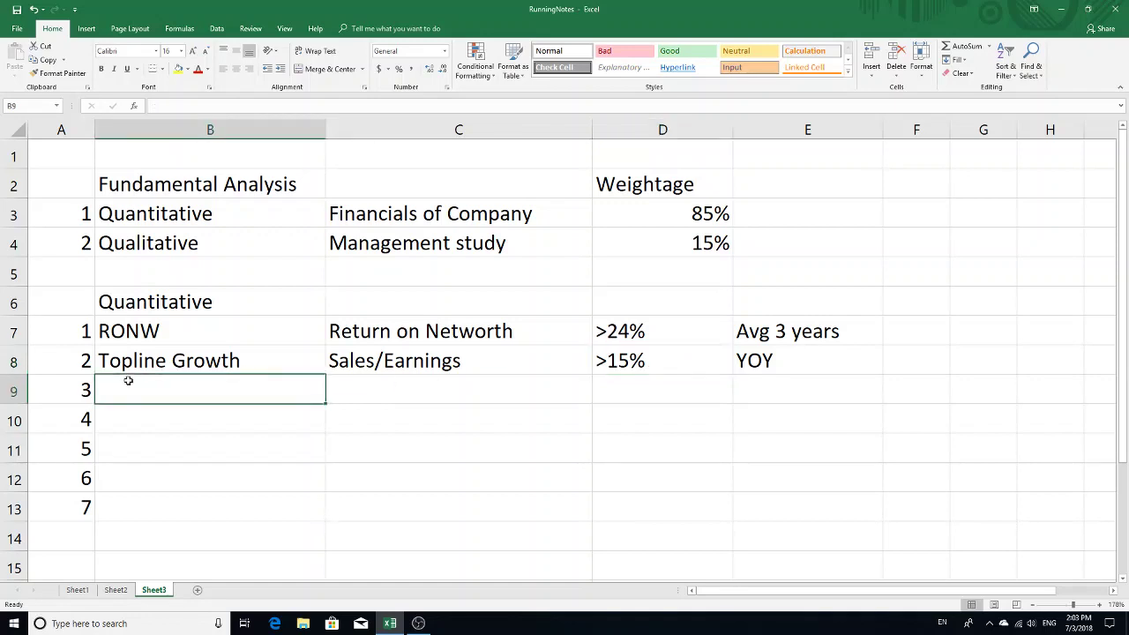
pyautogui.write('Botto,')
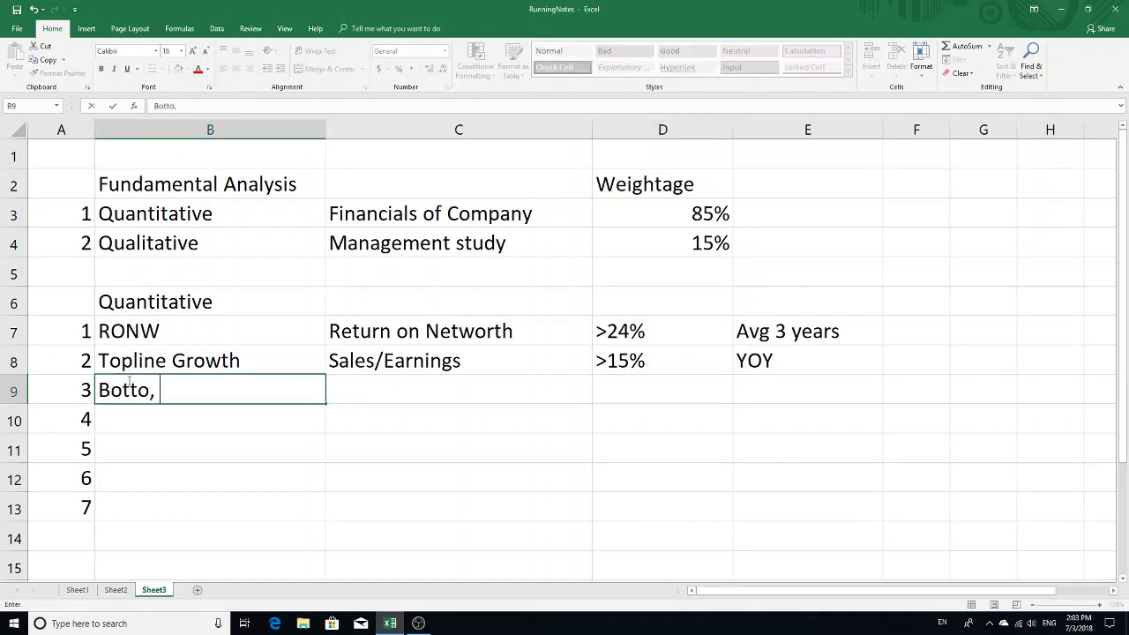
pyautogui.press('BackSpace')
pyautogui.press('BackSpace')
pyautogui.write('m Line Growth')
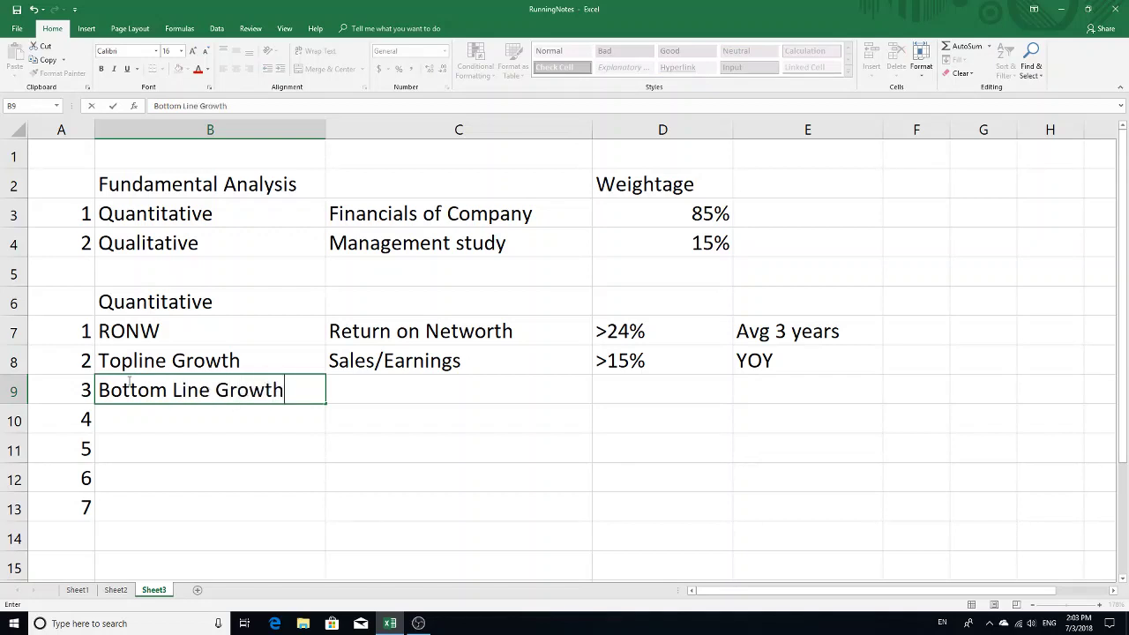
pyautogui.press('Tab')
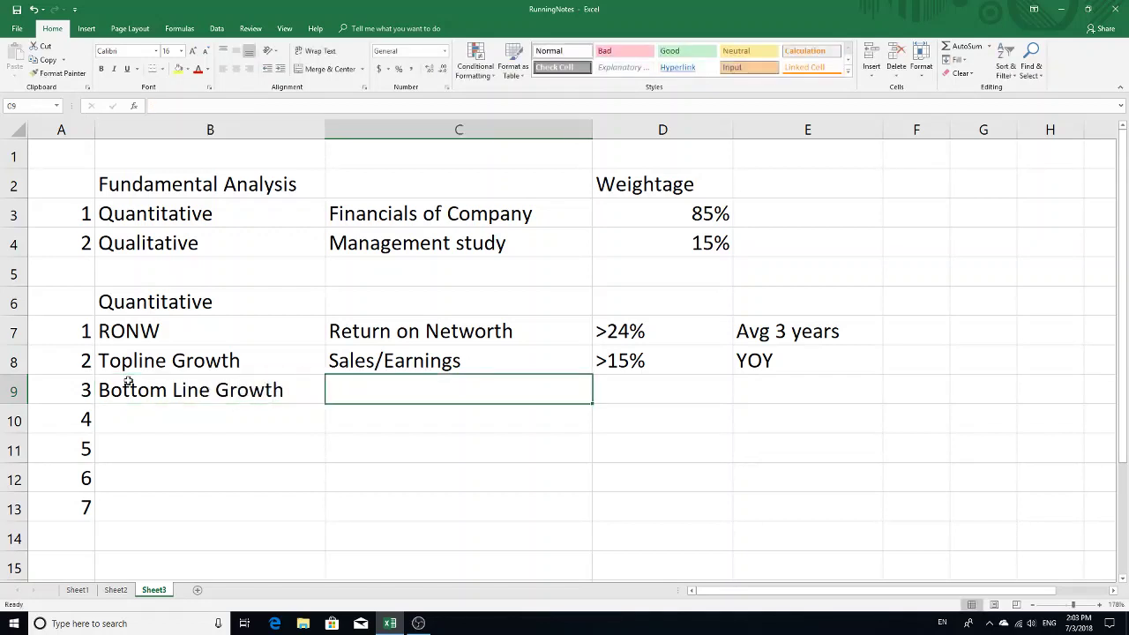
pyautogui.write('PAT')
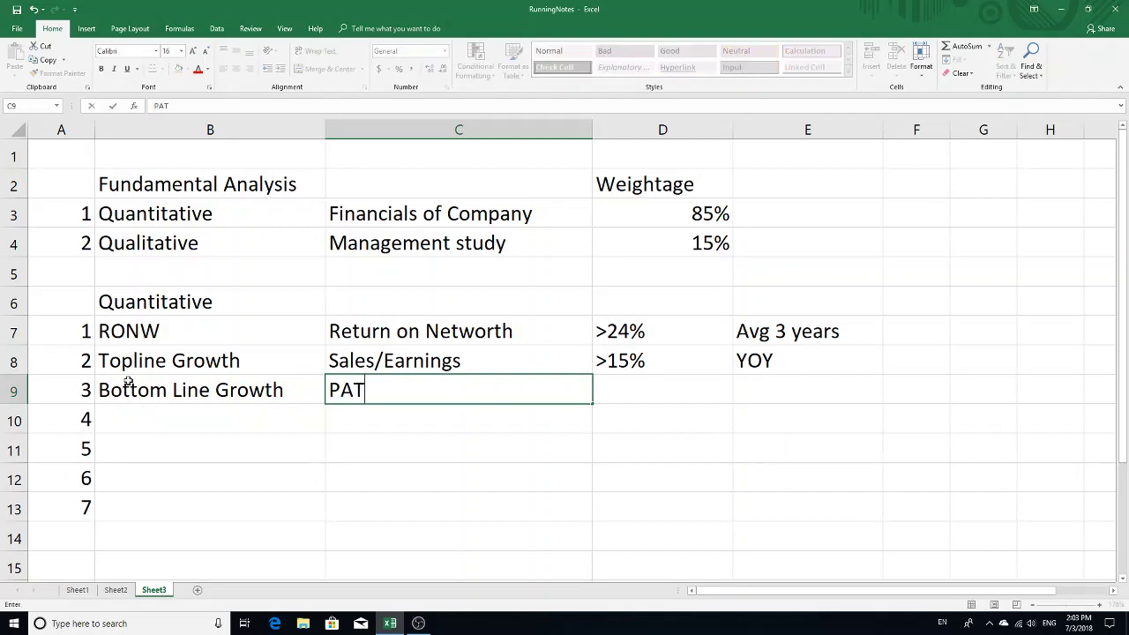
# Step: Enter Equal to Topline in D9 as the criterion for Bottom Line Growth
pyautogui.click(614, 390)
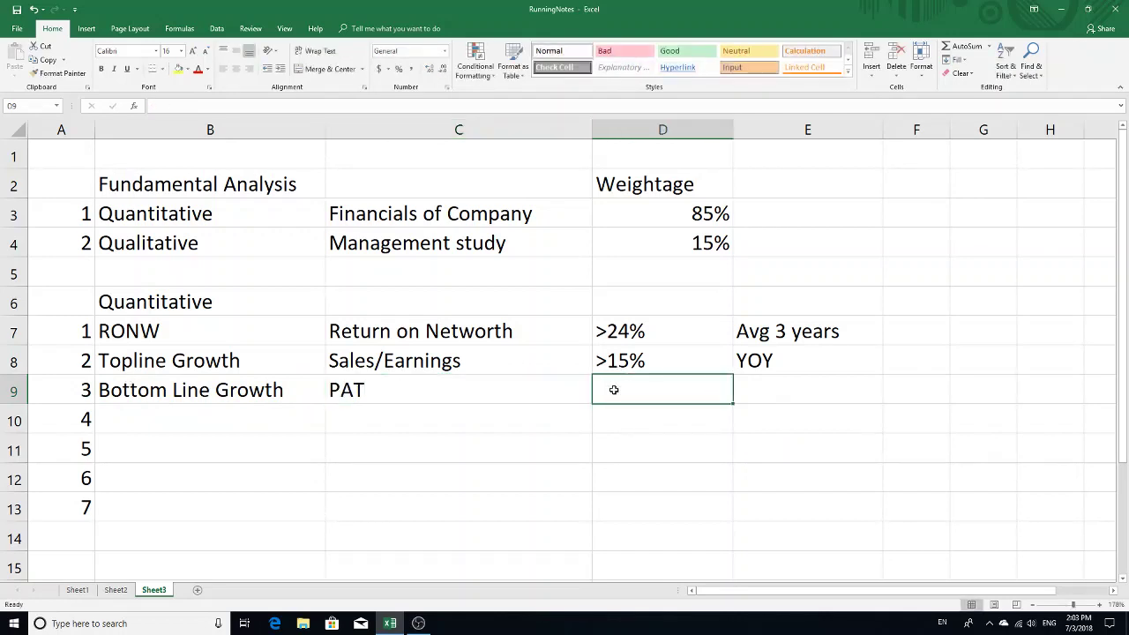
pyautogui.write('S')
pyautogui.press('BackSpace')
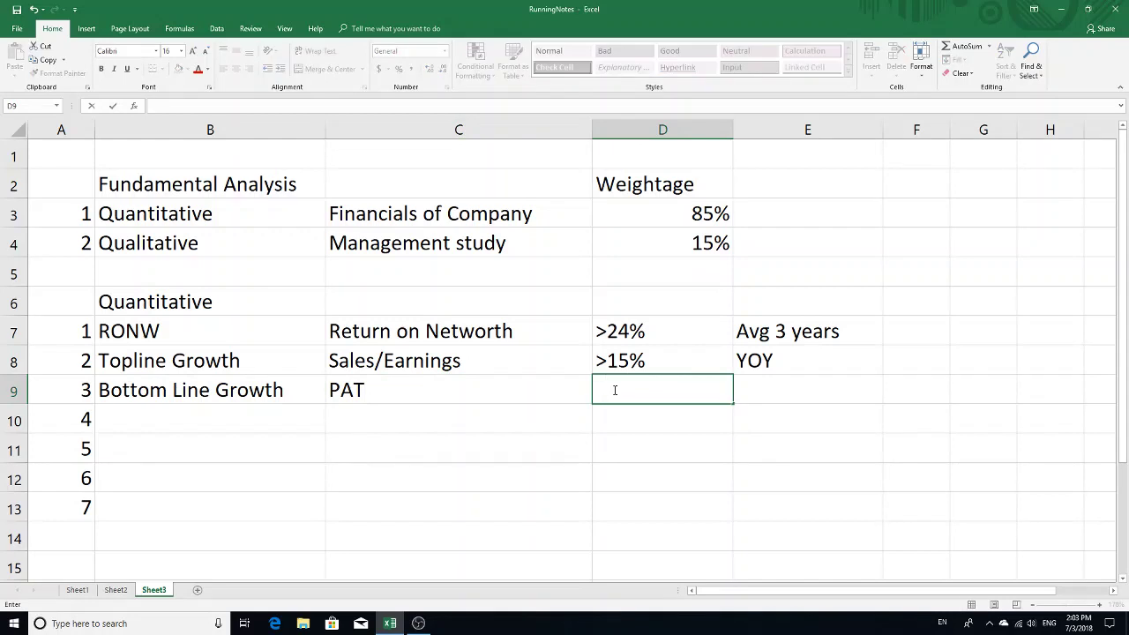
pyautogui.write('Equal to')
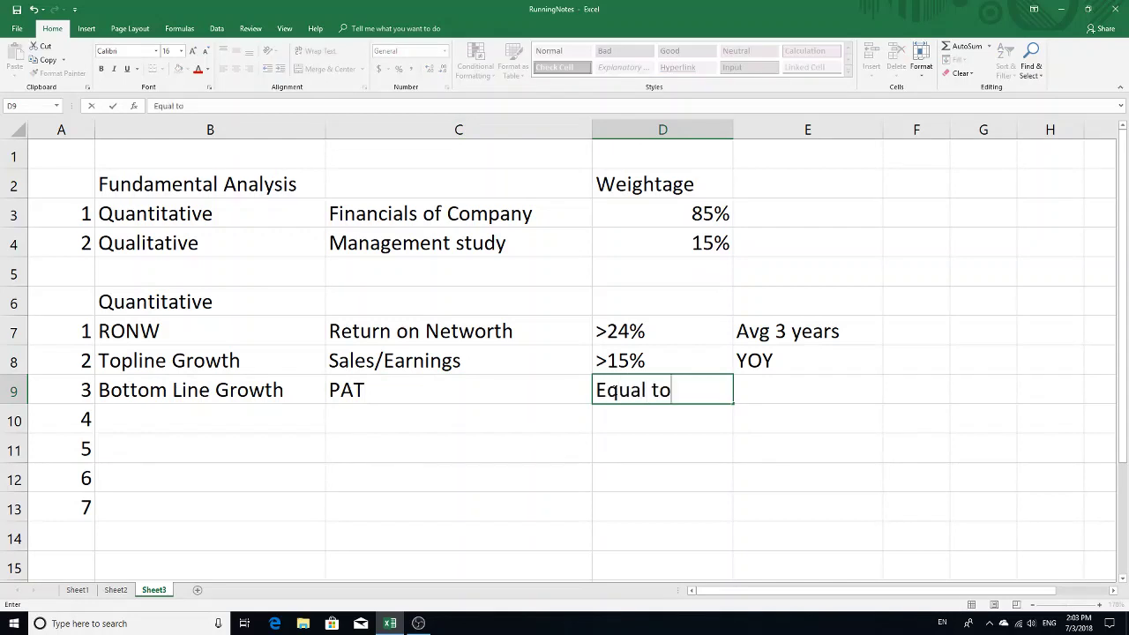
pyautogui.write(' Topline')
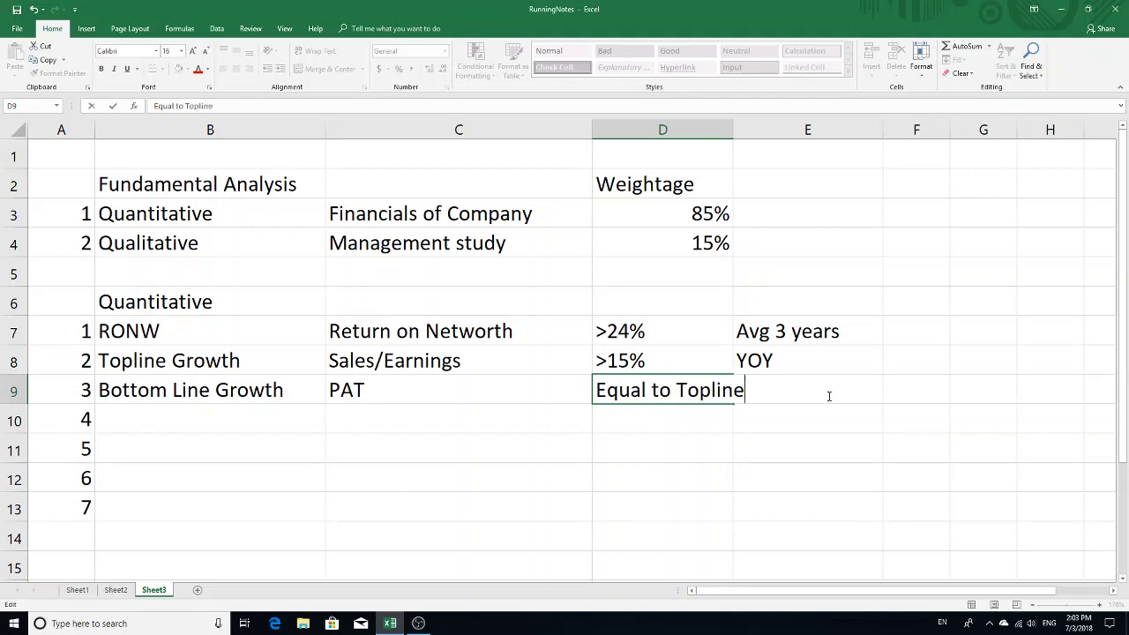
pyautogui.press('Return')
# Step: Widen column D slightly to make more room for the Equal to Topline text
pyautogui.click(801, 373)
pyautogui.click(801, 382)
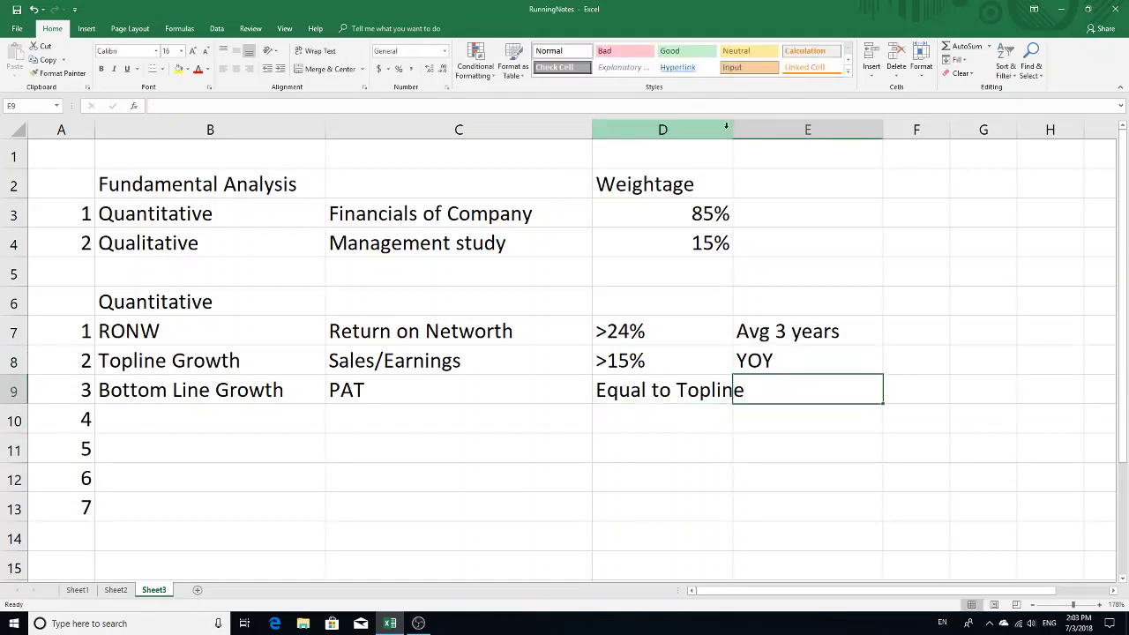
pyautogui.moveTo(732, 126); pyautogui.dragTo(738, 126)
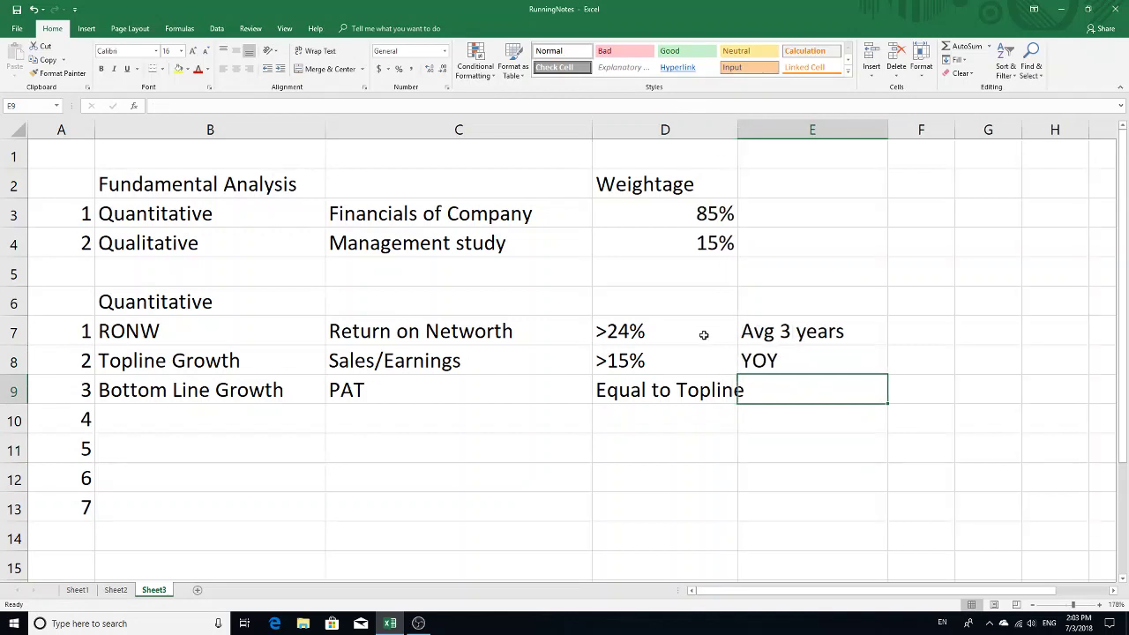
# Step: Extend the Bottom Line Growth criterion in D9 with or More on a new line within the cell
pyautogui.doubleClick(698, 390)
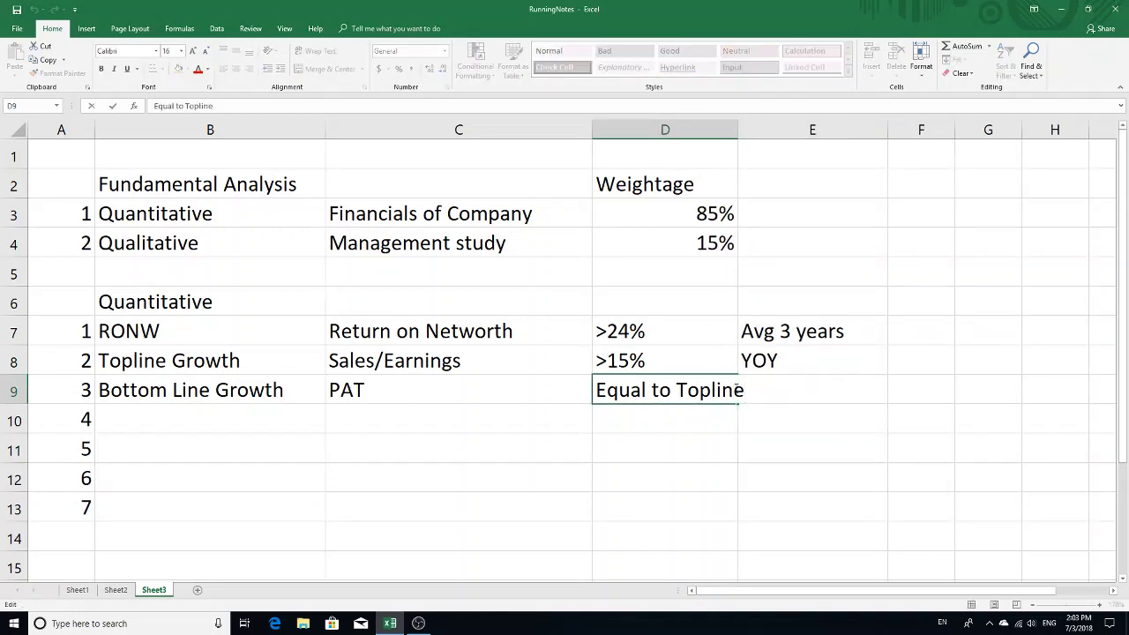
pyautogui.hotkey('alt', 'Return')
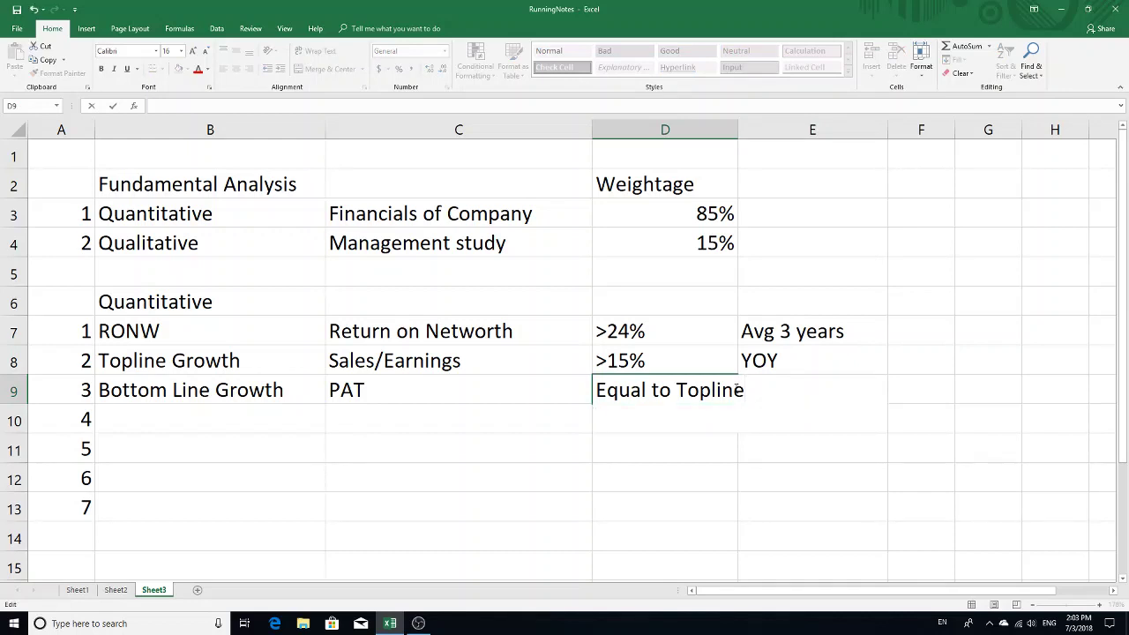
pyautogui.write('or More')
pyautogui.press('Return')
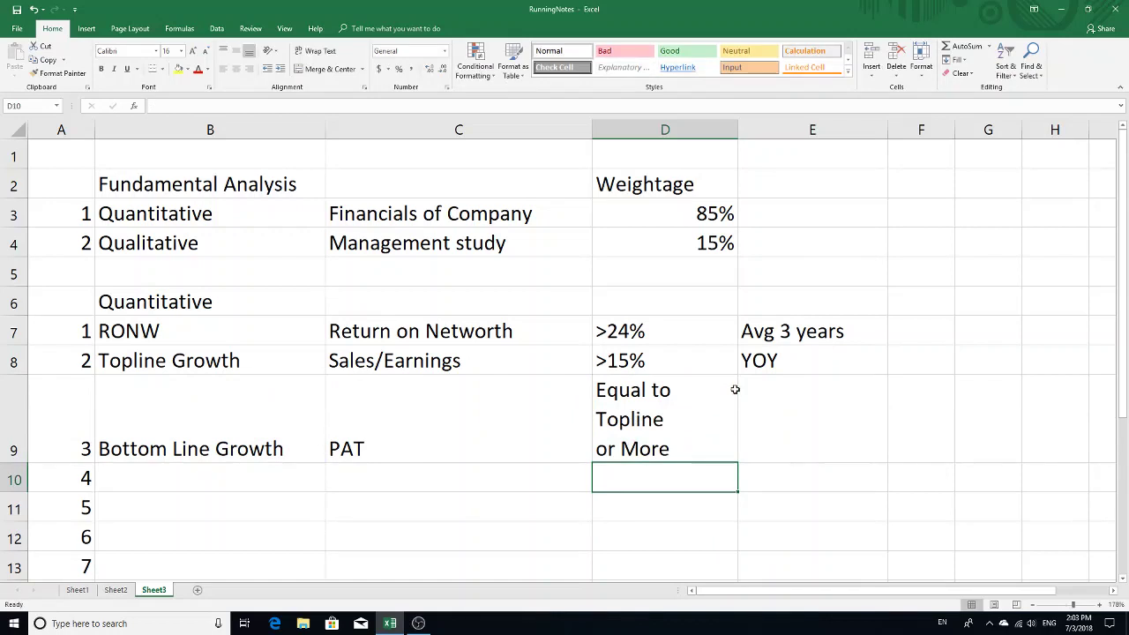
pyautogui.click(771, 458)
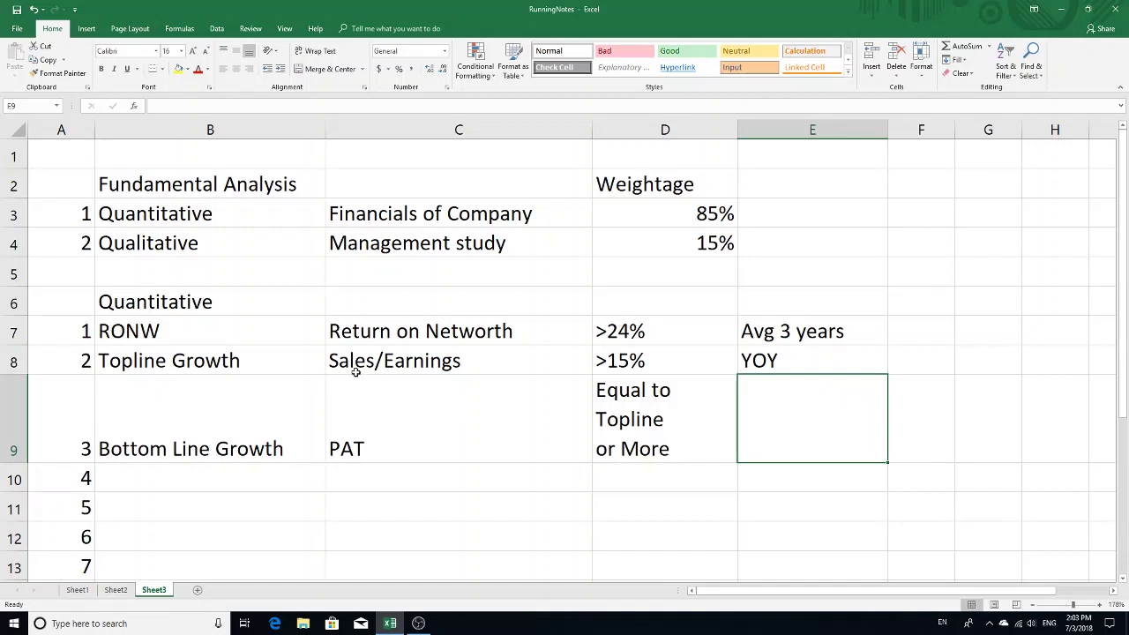
# Step: Enter Debt to Equity in B10 as item 4 of the quantitative criteria
pyautogui.scroll(-1, 348, 415)
pyautogui.click(274, 396)
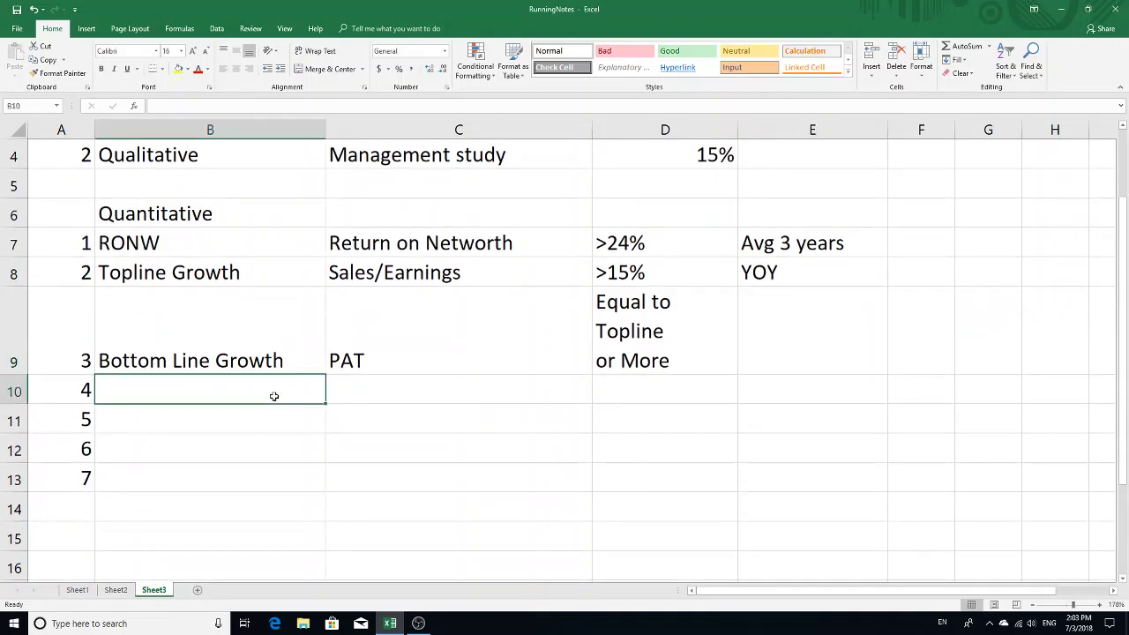
pyautogui.write('Dreeb')
pyautogui.press('BackSpace')
pyautogui.press('BackSpace')
pyautogui.press('BackSpace')
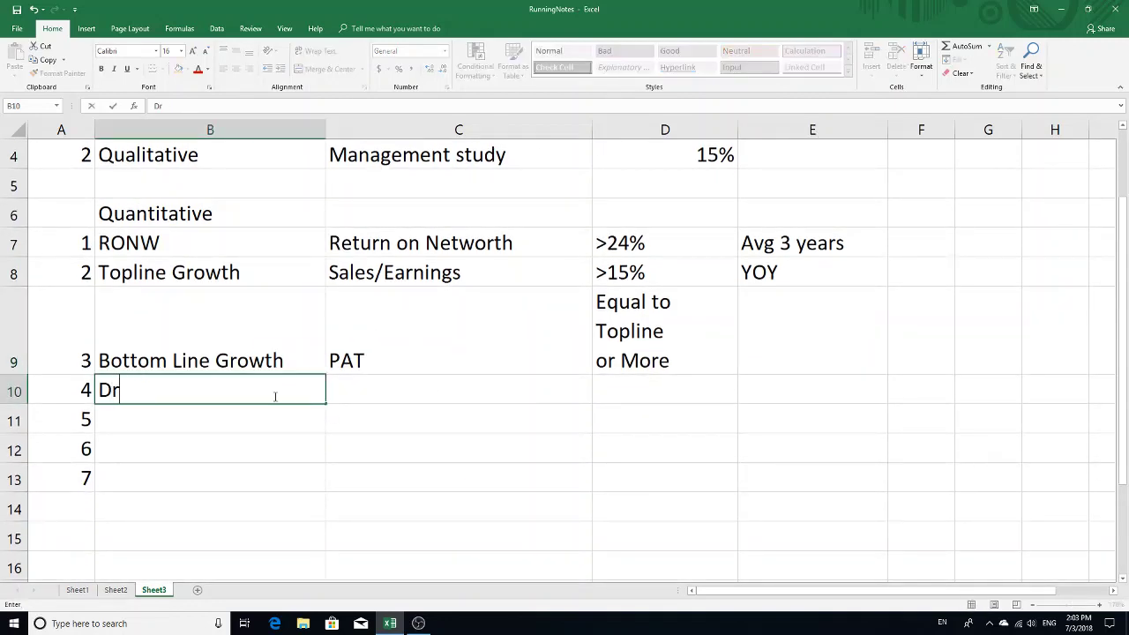
pyautogui.press('BackSpace')
pyautogui.write('ebt to Equity')
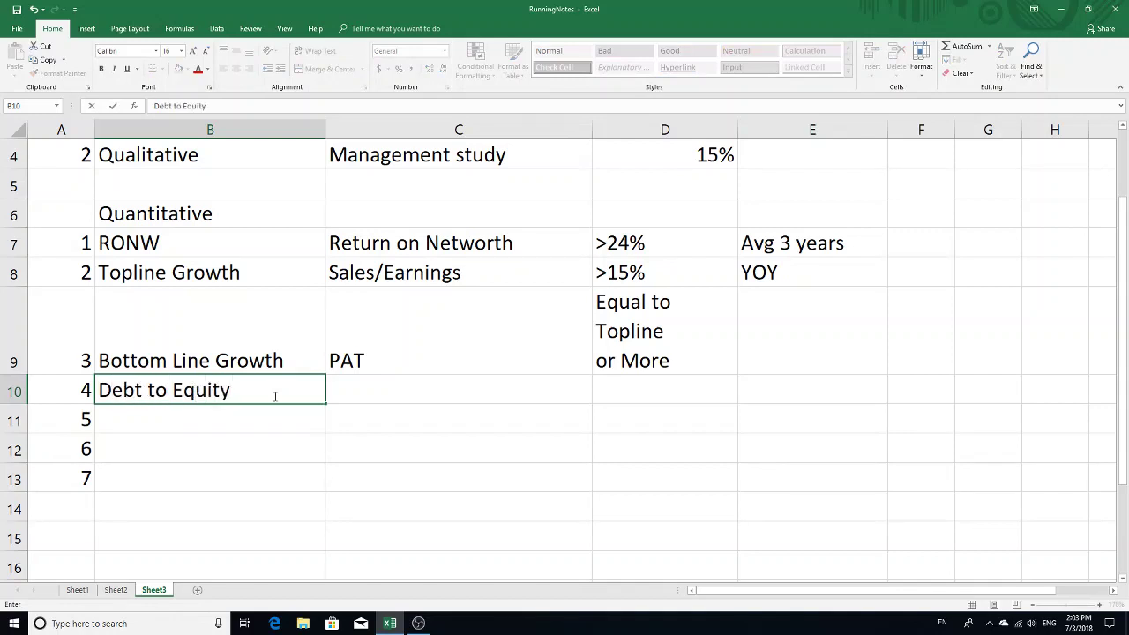
pyautogui.click(482, 389)
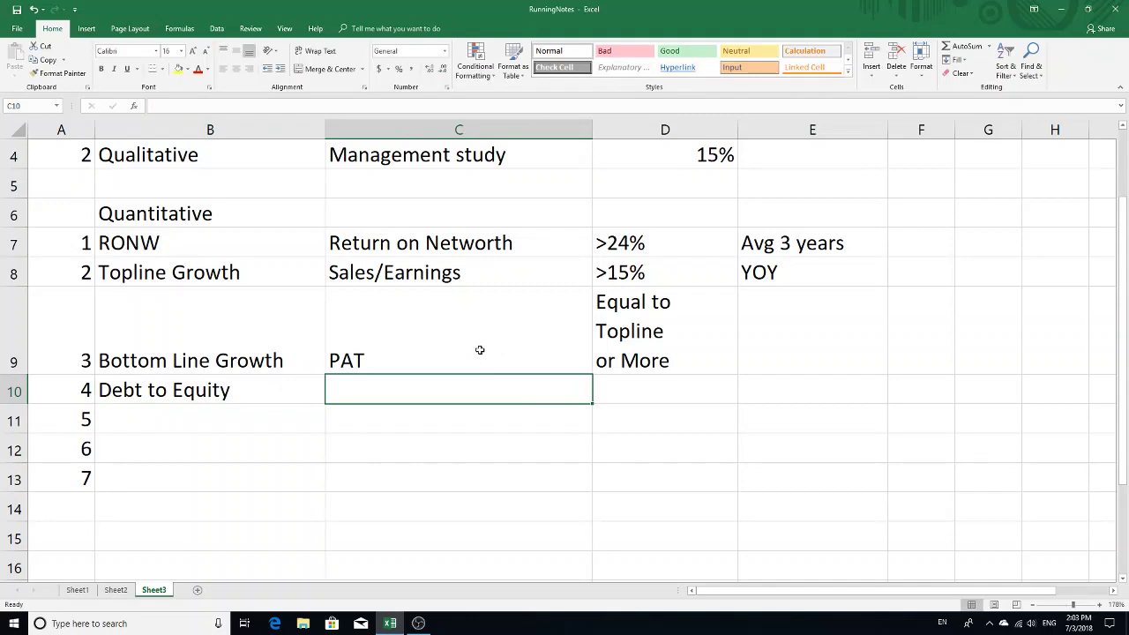
# Step: Append the word Ratio to the item 4 label in B10 so it reads Debt to Equity Ratio
pyautogui.scroll(1, 537, 353)
pyautogui.scroll(-1, 536, 353)
pyautogui.click(624, 389)
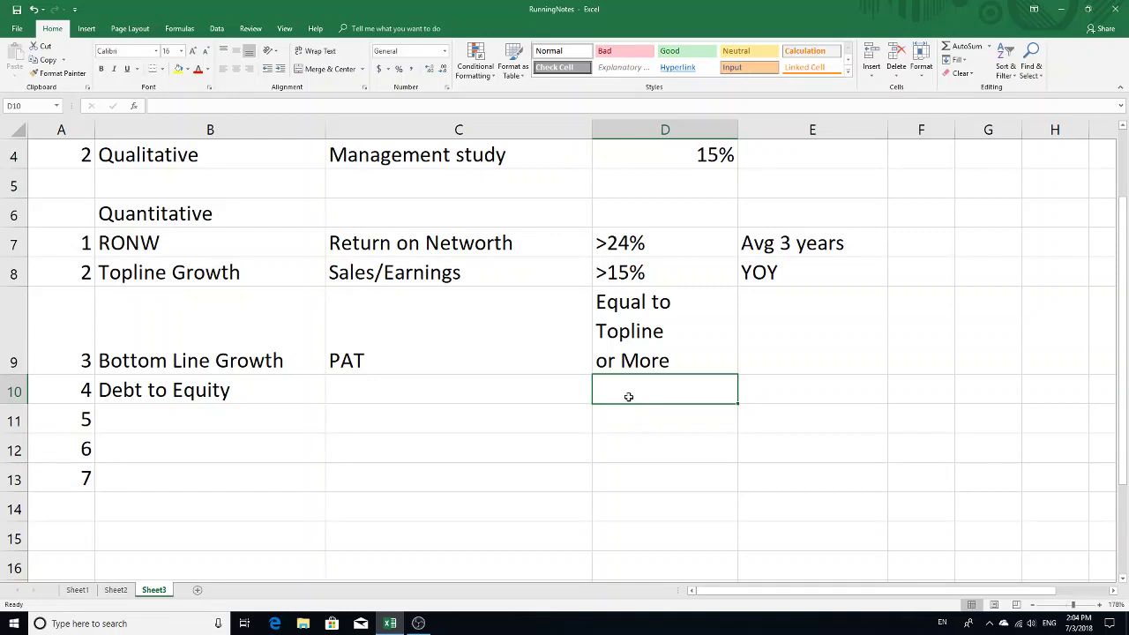
pyautogui.click(576, 397)
pyautogui.doubleClick(257, 384)
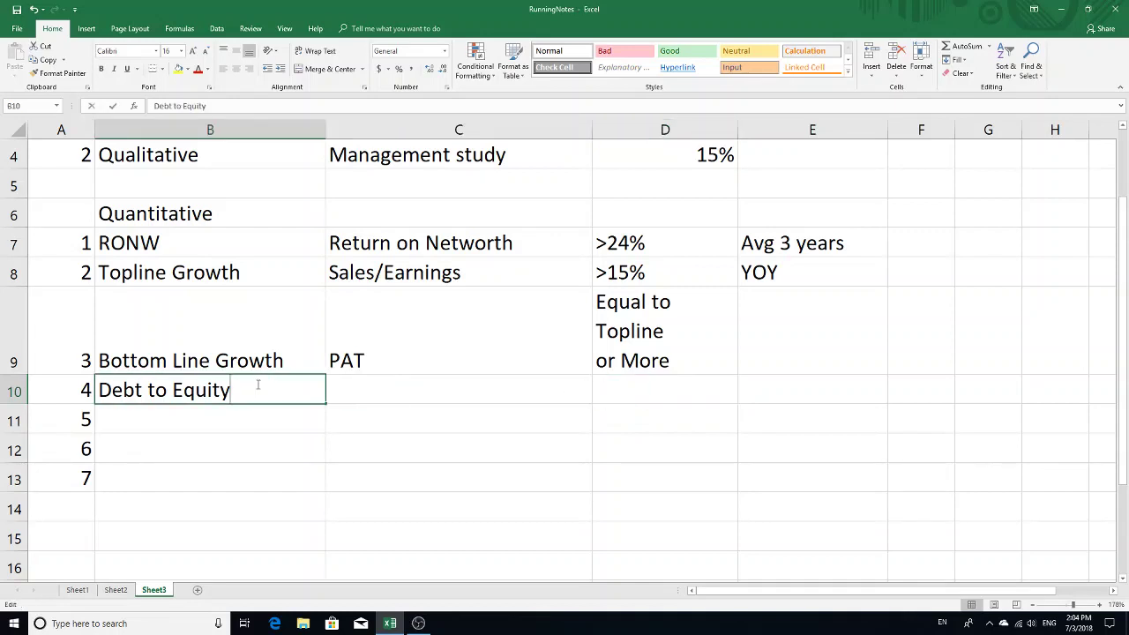
pyautogui.write('Ra')
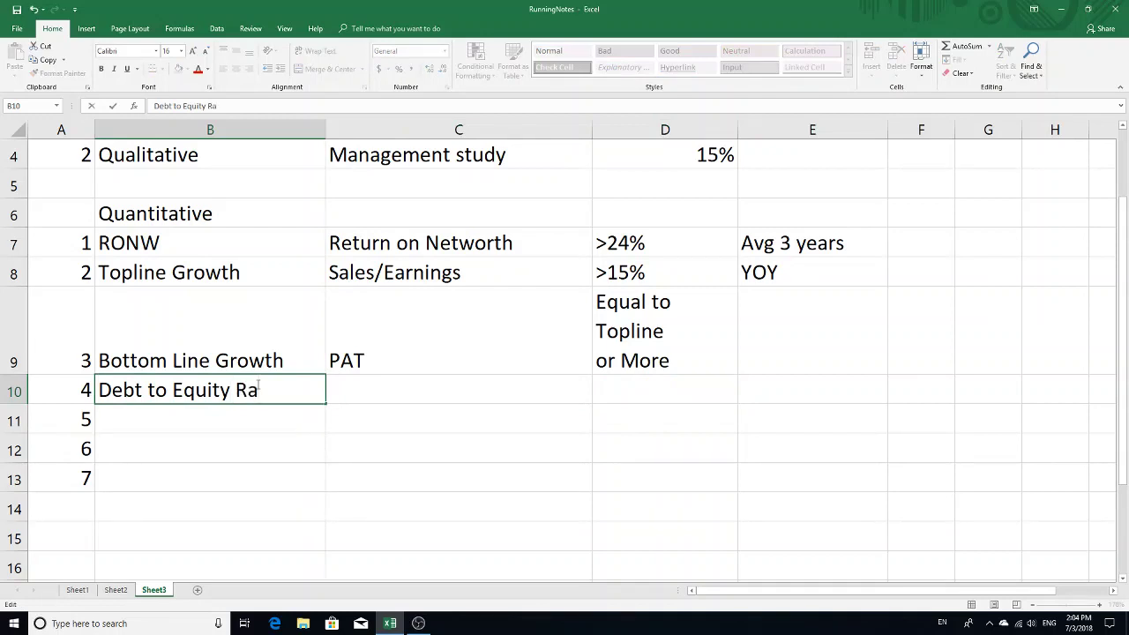
pyautogui.write('tion')
pyautogui.press('BackSpace')
pyautogui.press('Tab')
# Step: Enter less than 1 in D10 as the threshold for Debt to Equity Ratio
pyautogui.click(610, 387)
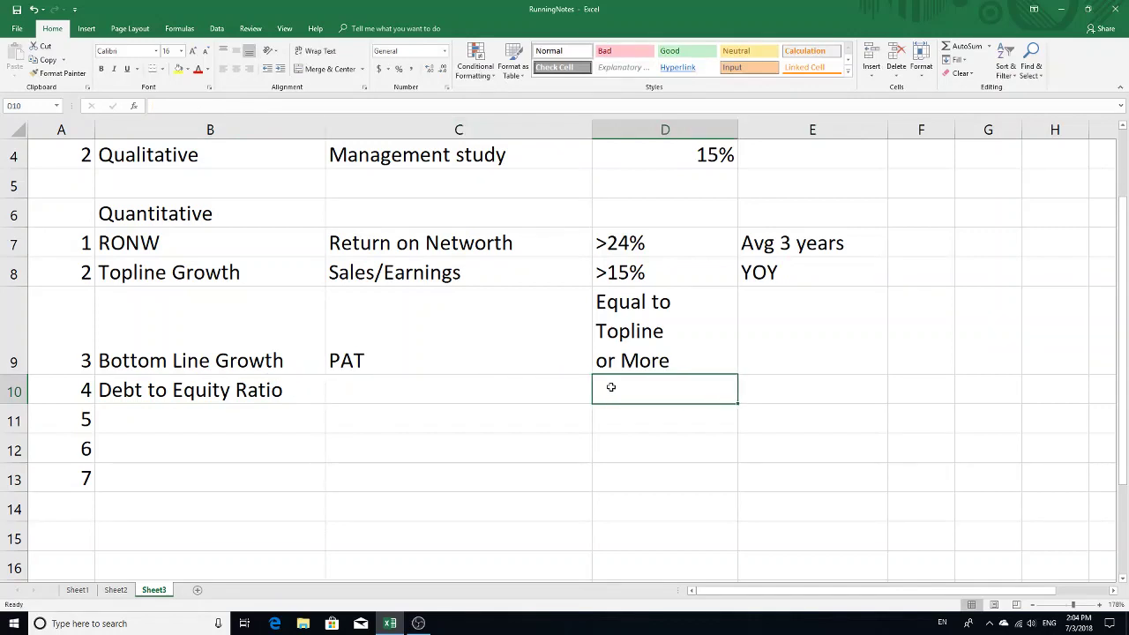
pyautogui.write('less')
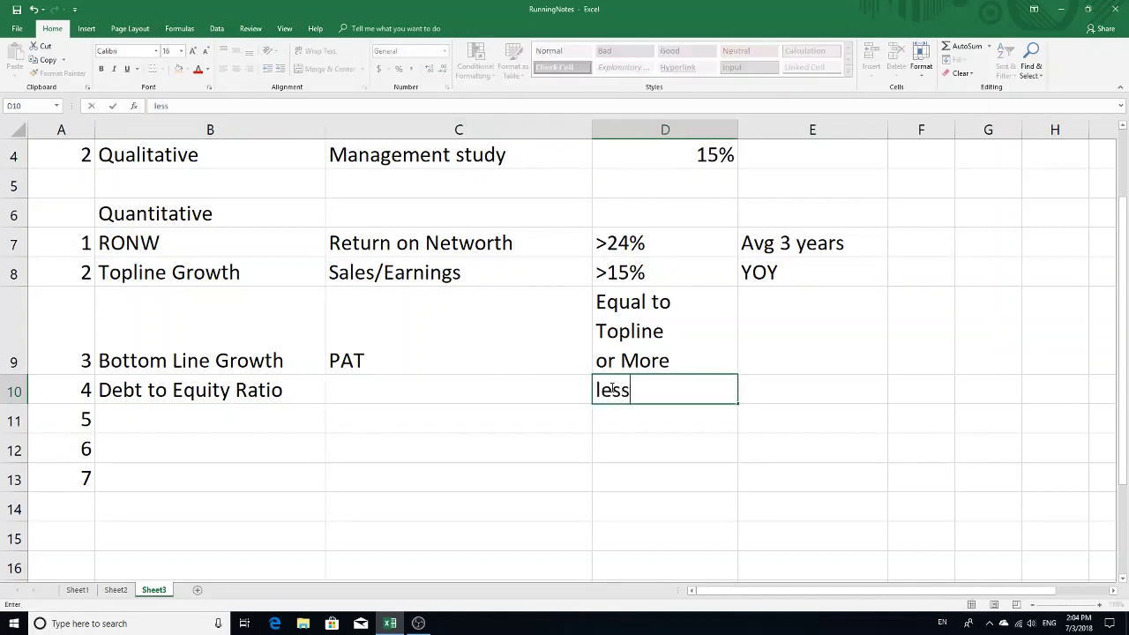
pyautogui.write(' than 1')
pyautogui.click(755, 386)
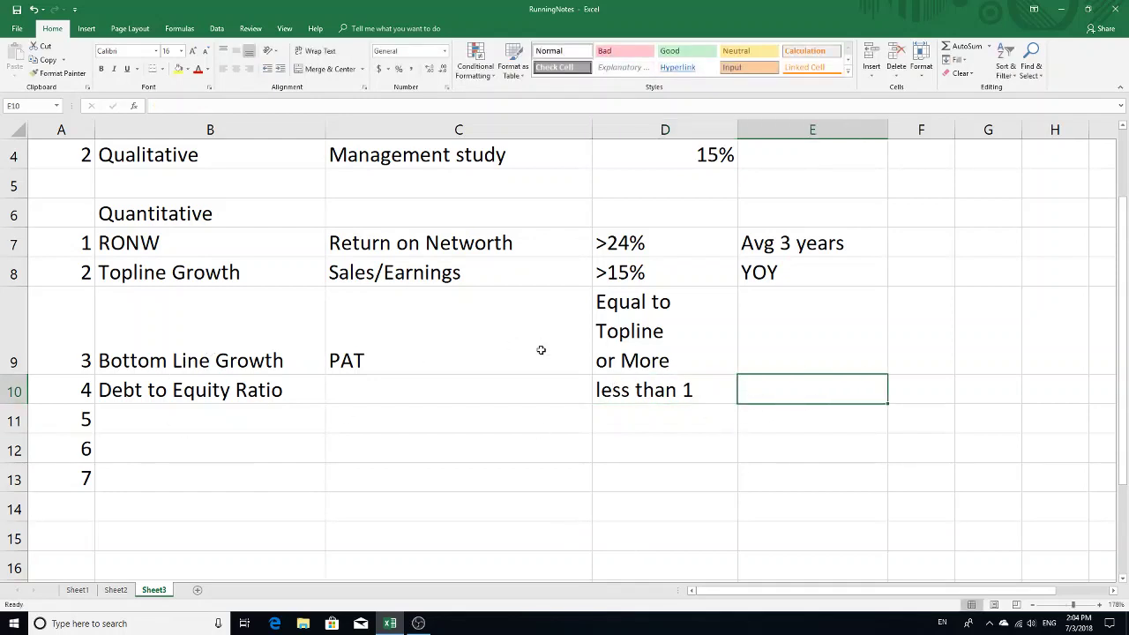
# Step: Enter PE ratio in B11 as item 5 of the quantitative criteria
pyautogui.click(266, 409)
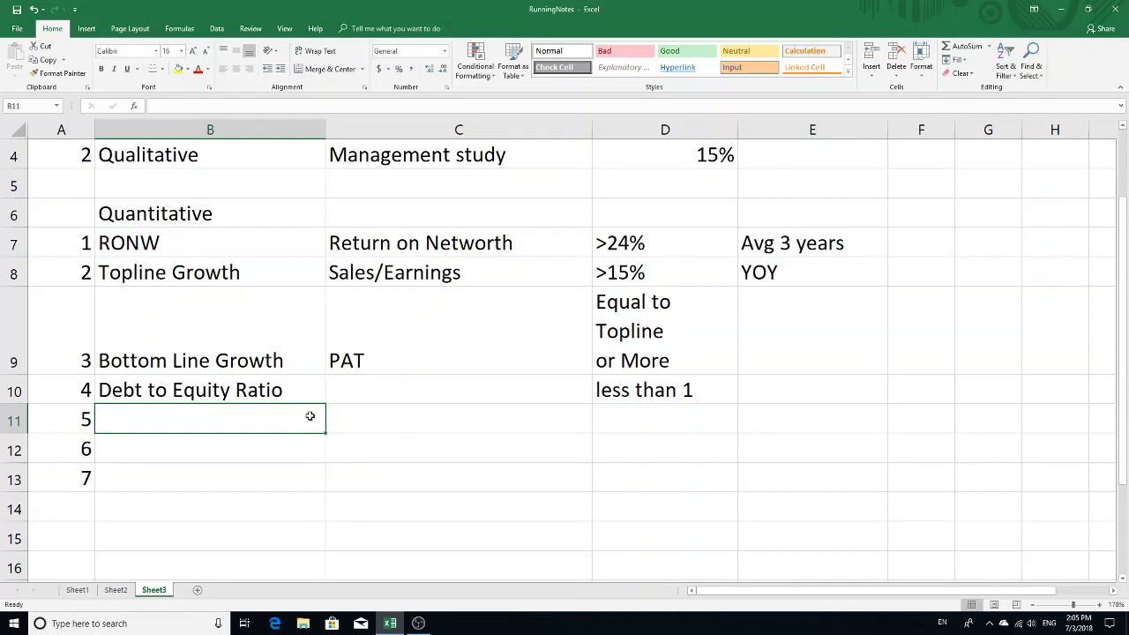
pyautogui.write('PE ')
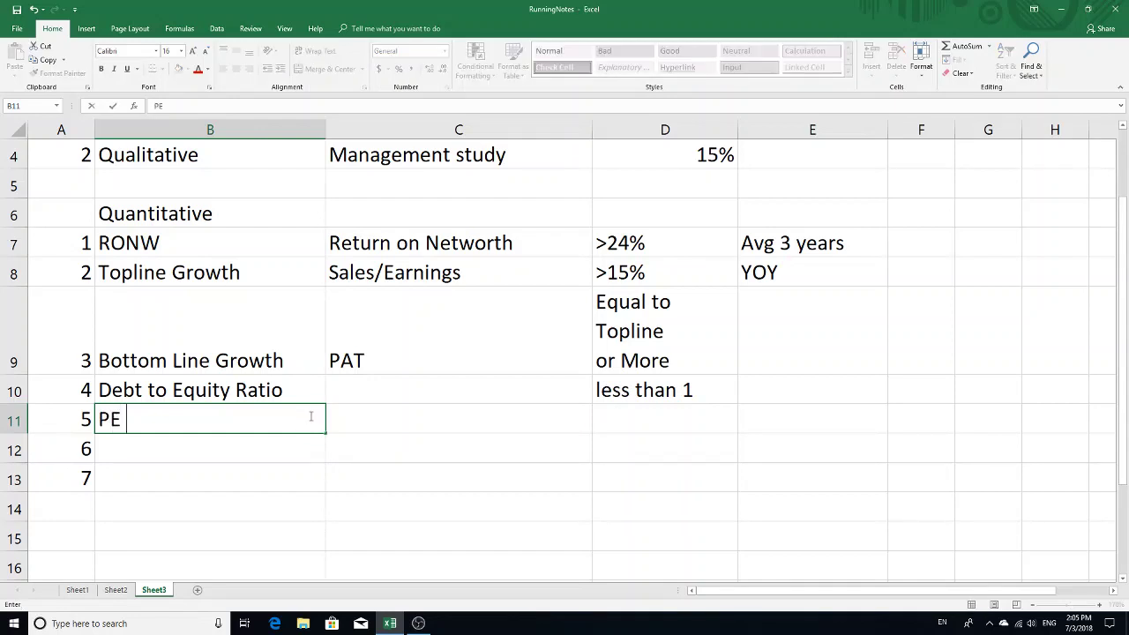
pyautogui.write('ration')
pyautogui.press('Tab')
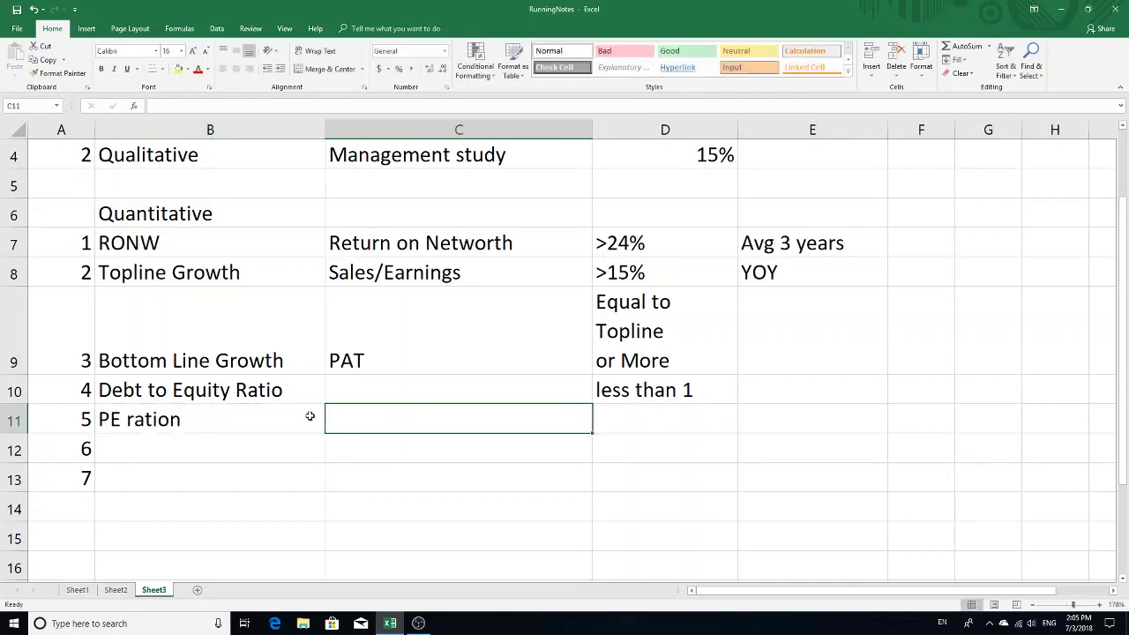
pyautogui.doubleClick(310, 415)
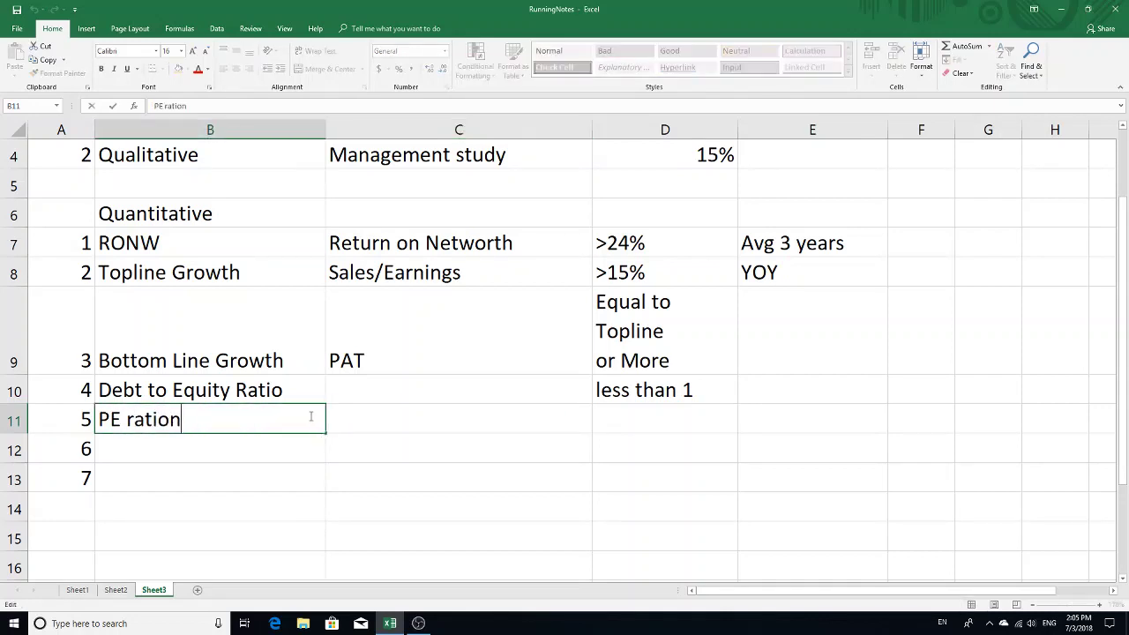
pyautogui.press('BackSpace')
pyautogui.click(341, 415)
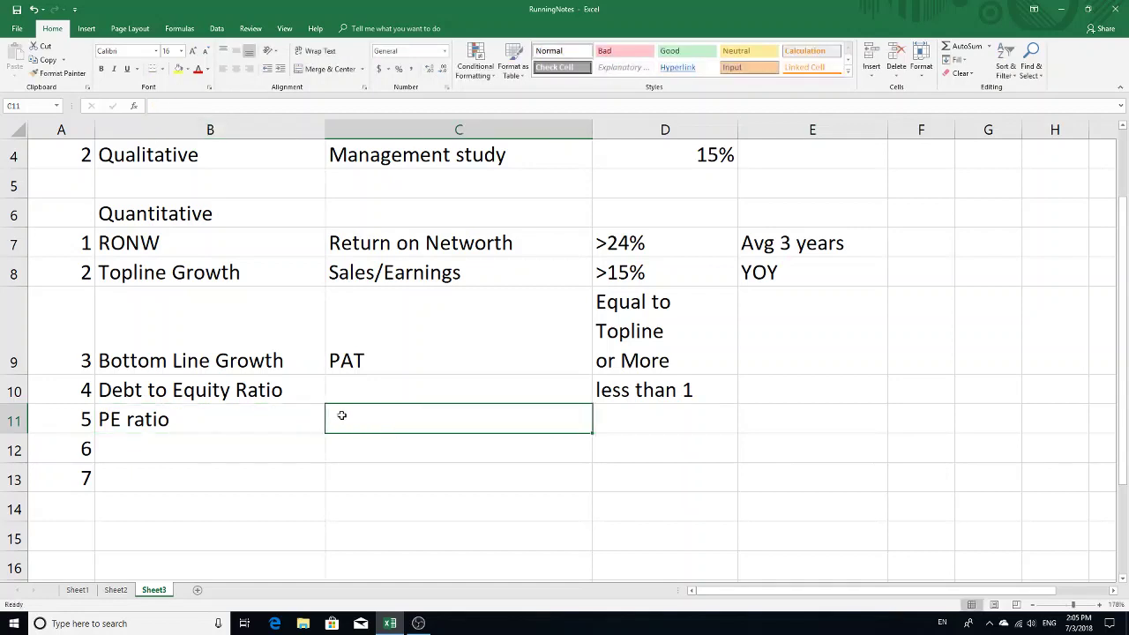
pyautogui.write('PE')
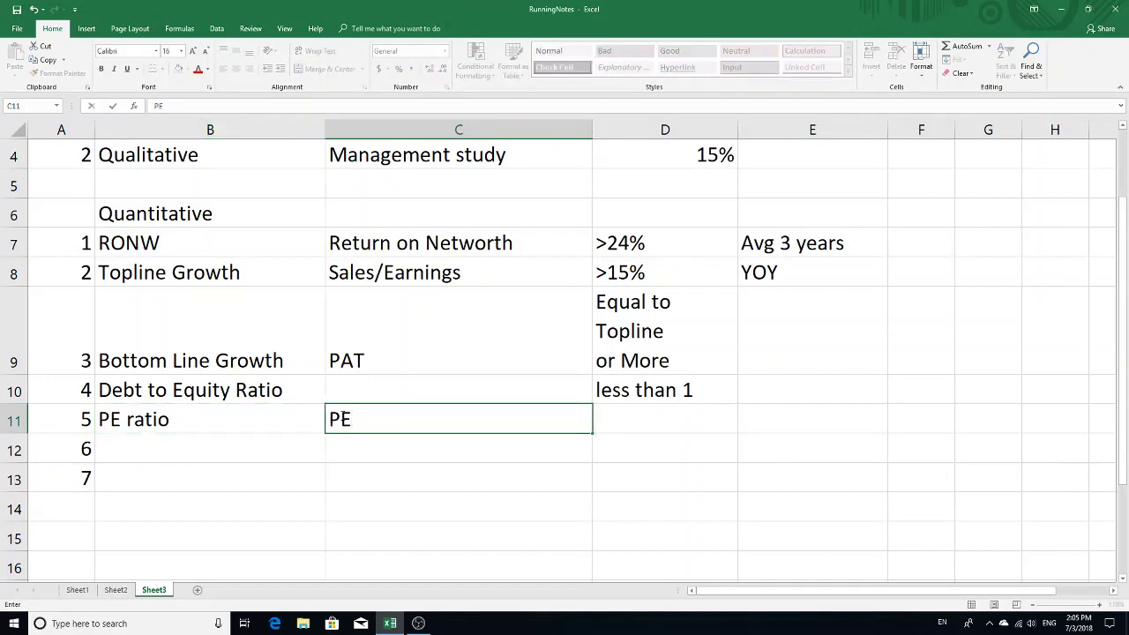
pyautogui.press('BackSpace')
pyautogui.press('BackSpace')
# Step: Enter below 20% in D11 as the threshold for PE ratio
pyautogui.click(631, 417)
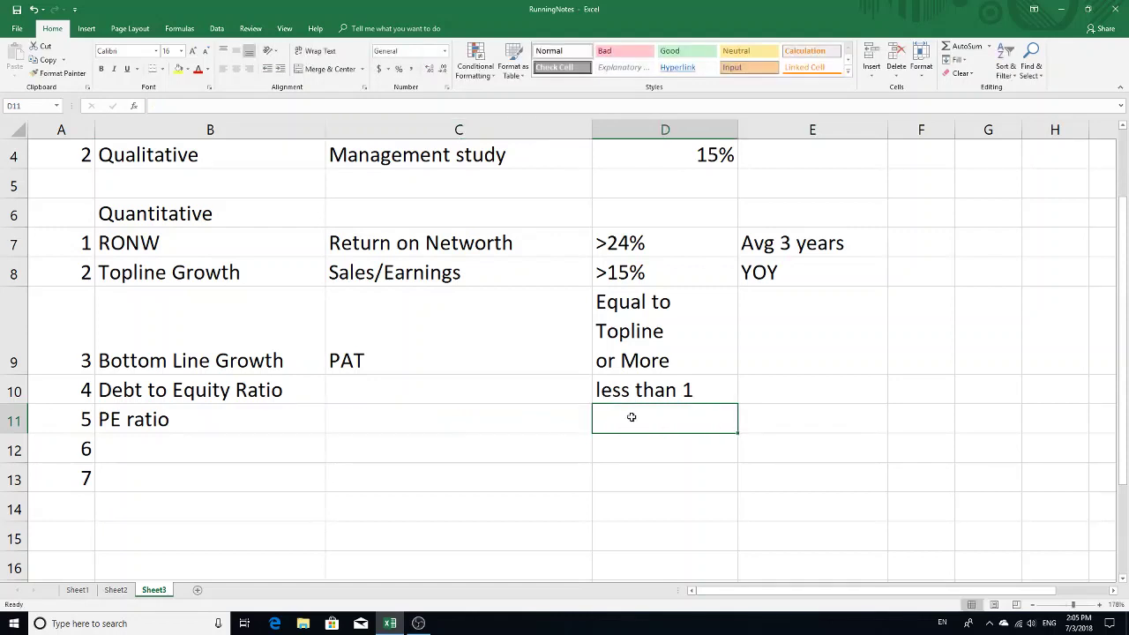
pyautogui.write('2')
pyautogui.press('BackSpace')
pyautogui.write('be')
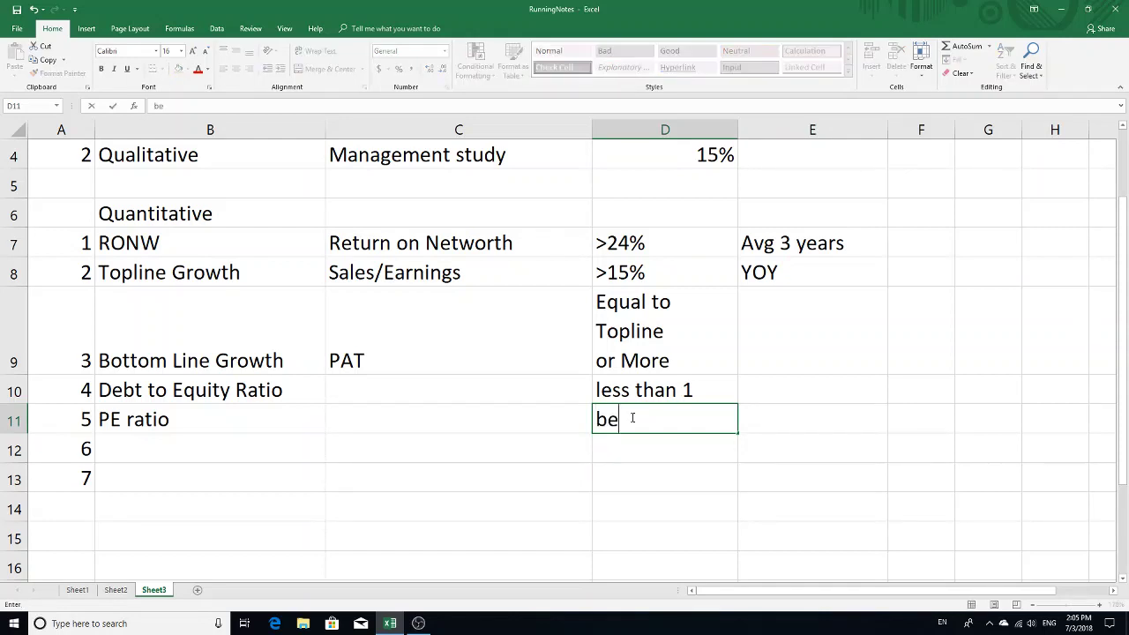
pyautogui.write('low 20')
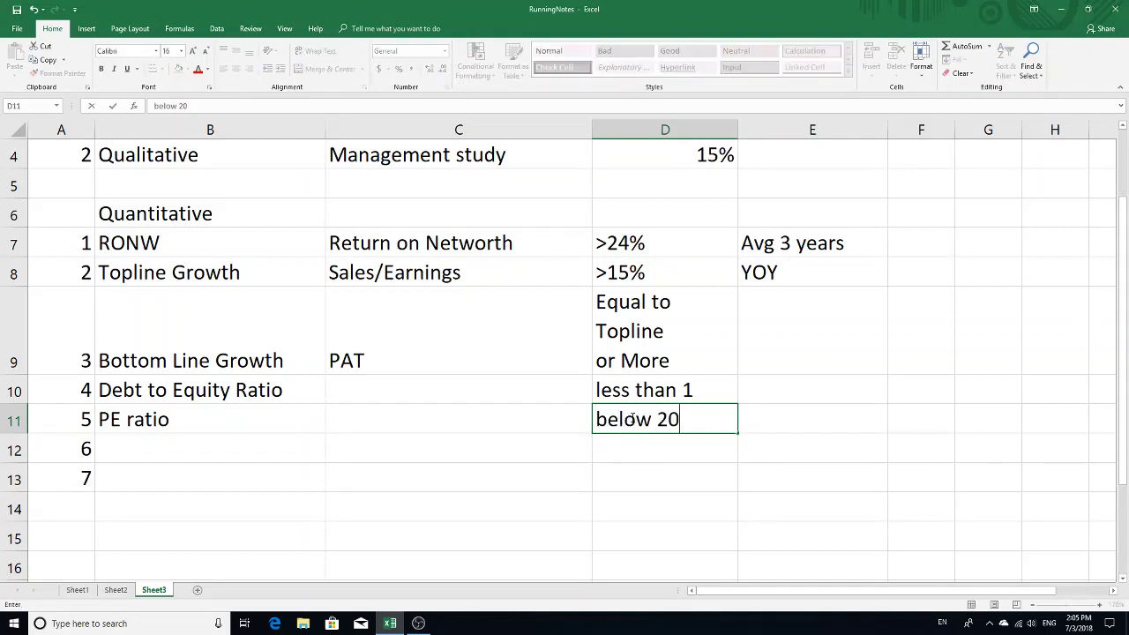
pyautogui.write('%')
pyautogui.moveTo(587, 448); pyautogui.dragTo(562, 464)
pyautogui.click(666, 435)
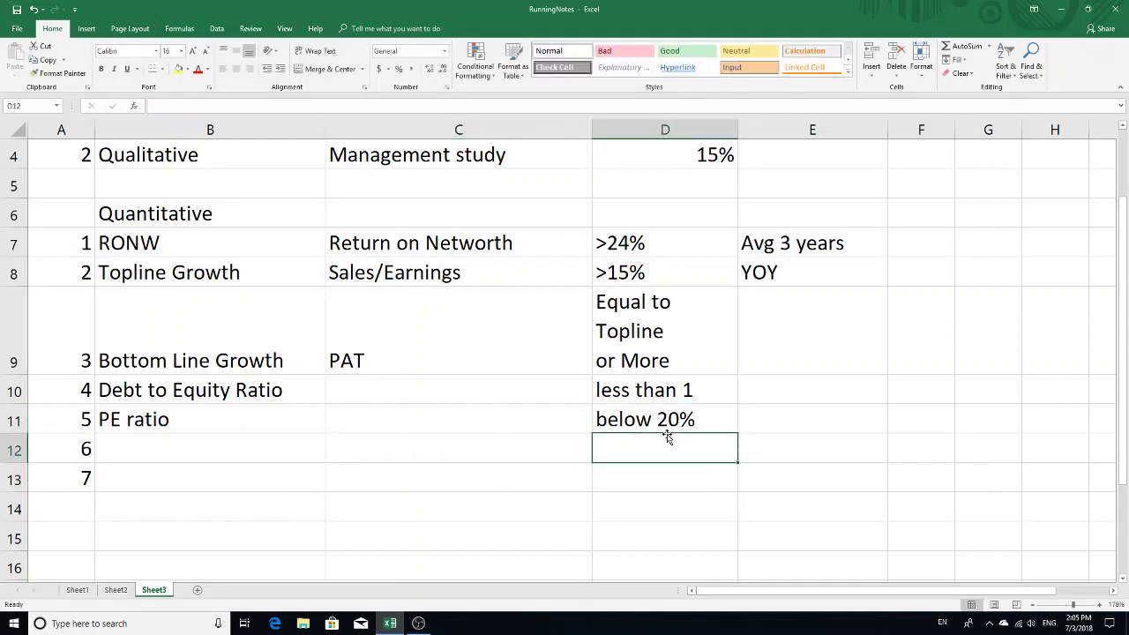
pyautogui.click(689, 426)
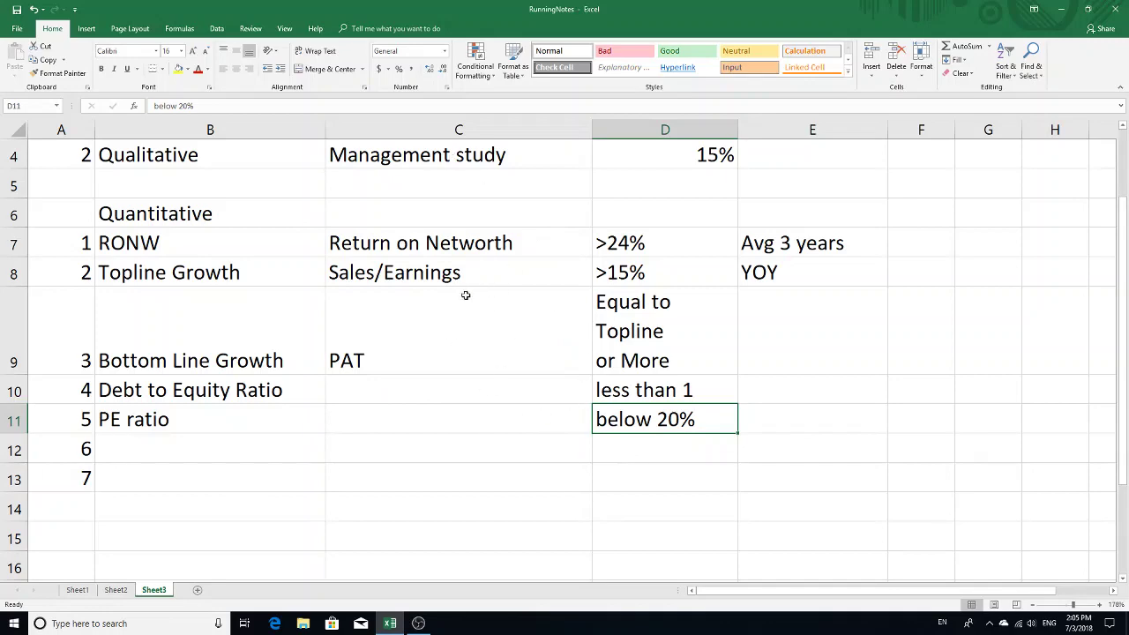
# Step: Enter Change in Equity Capital in B12 as item 6 of the quantitative criteria
pyautogui.scroll(1, 471, 338)
pyautogui.scroll(-3, 471, 336)
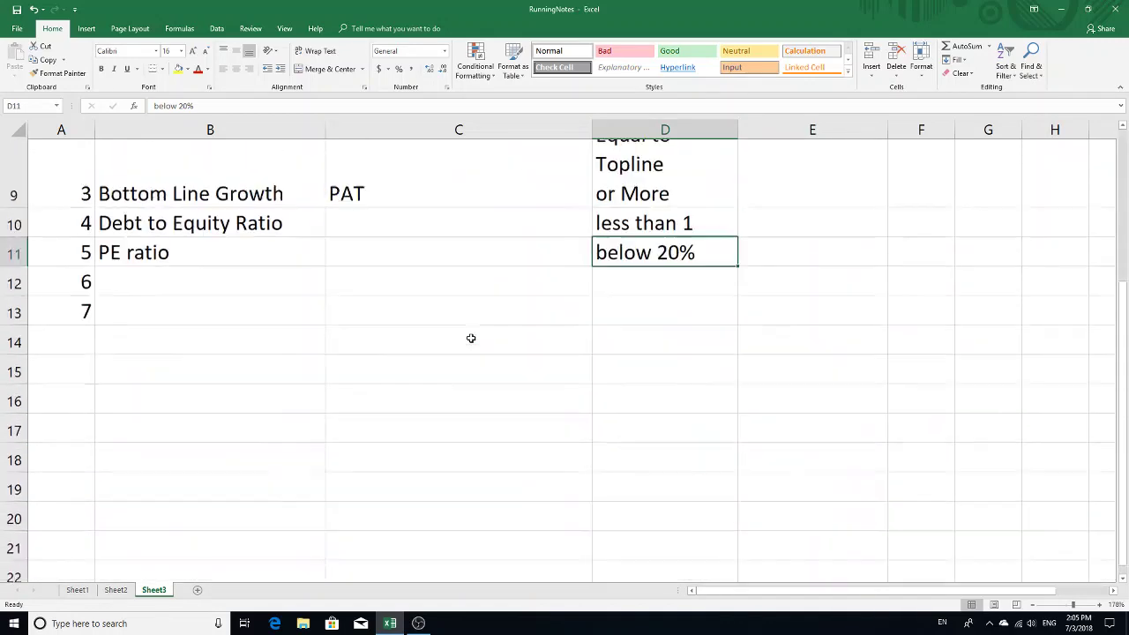
pyautogui.scroll(2, 471, 336)
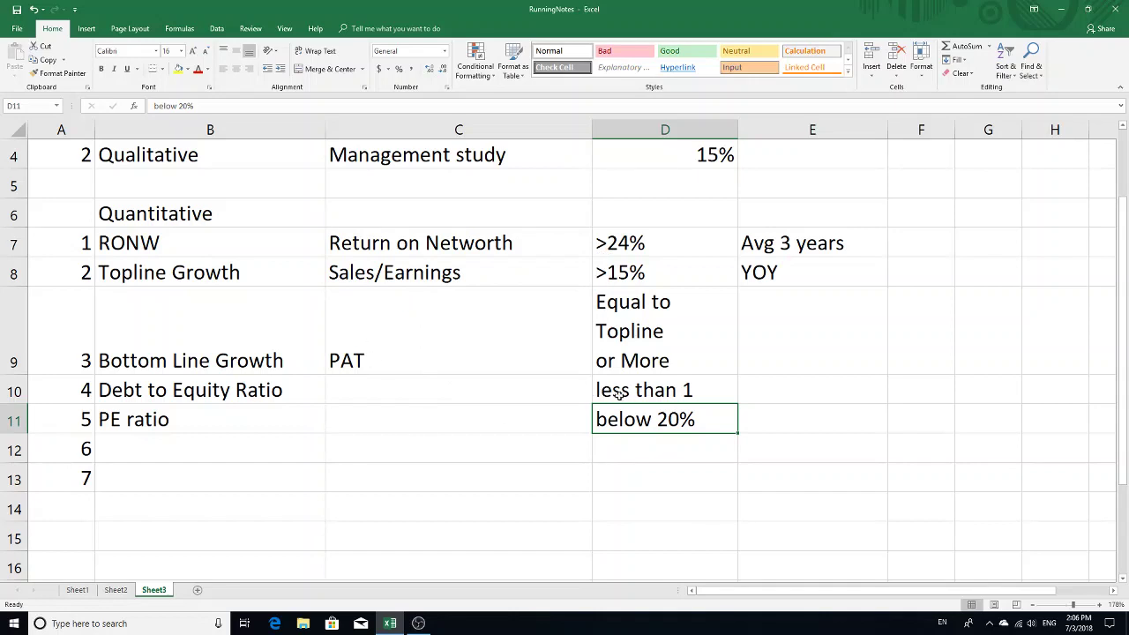
pyautogui.click(251, 453)
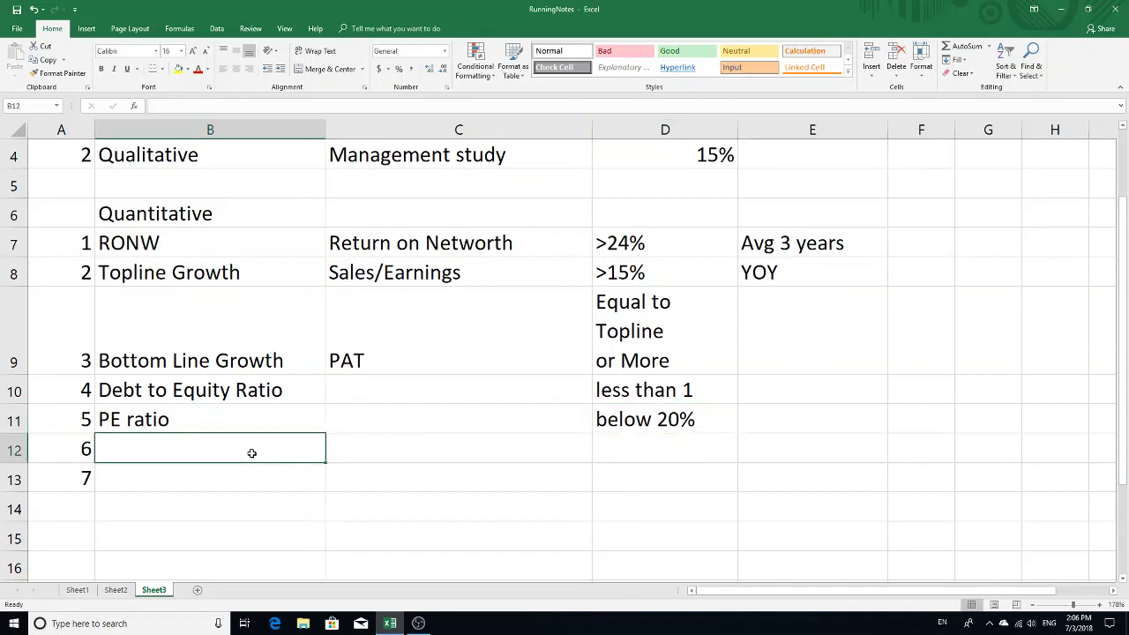
pyautogui.scroll(1, 422, 330)
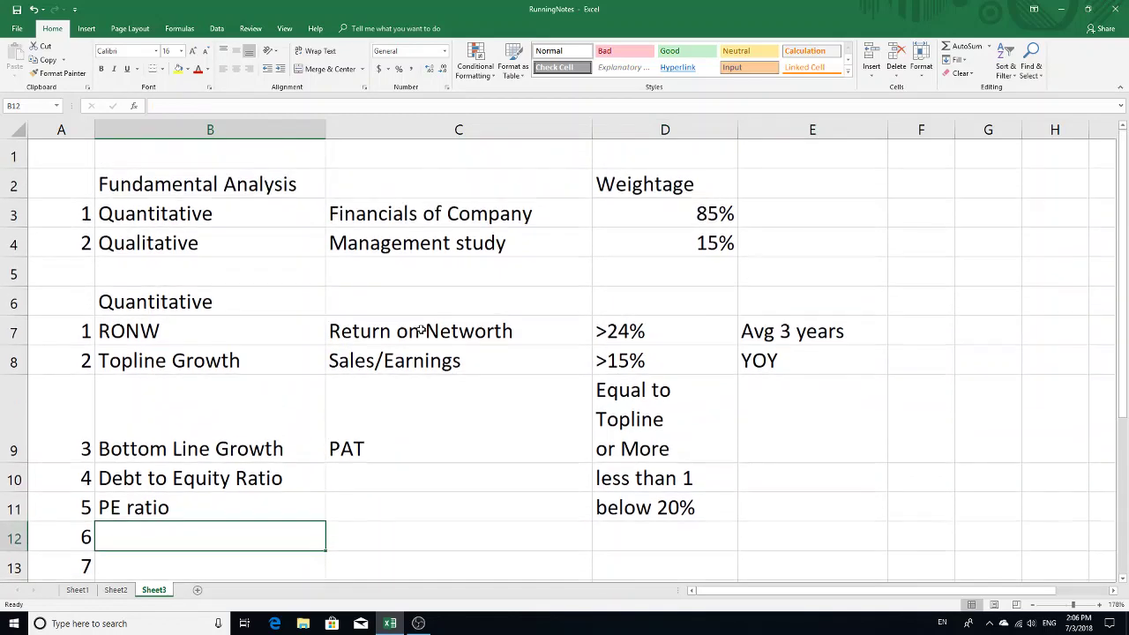
pyautogui.scroll(-1, 420, 328)
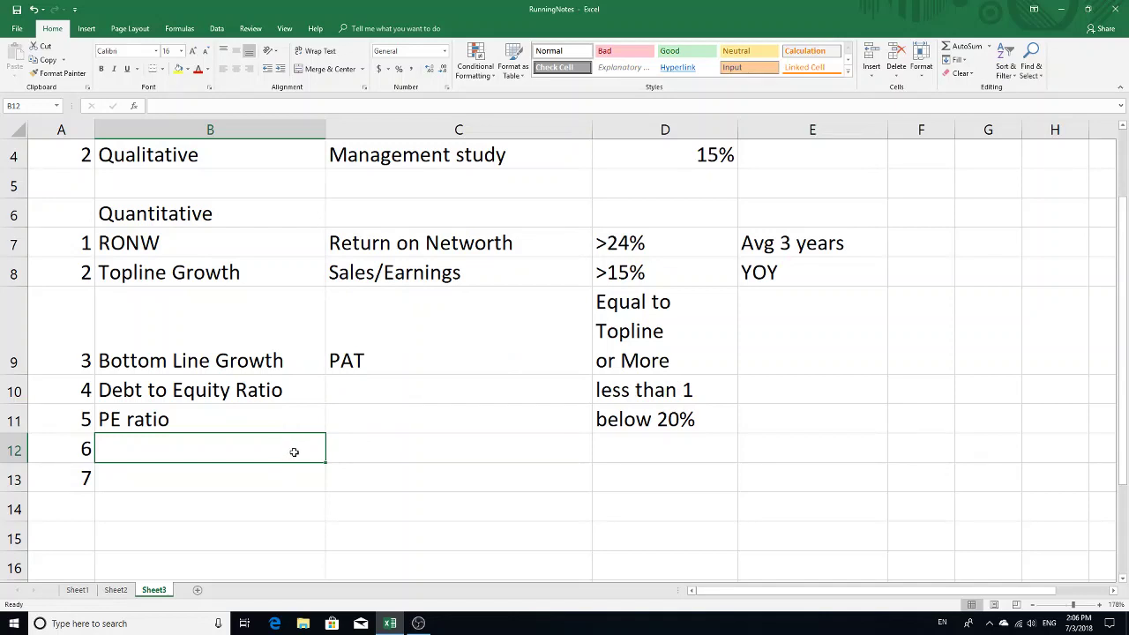
pyautogui.write('Change ')
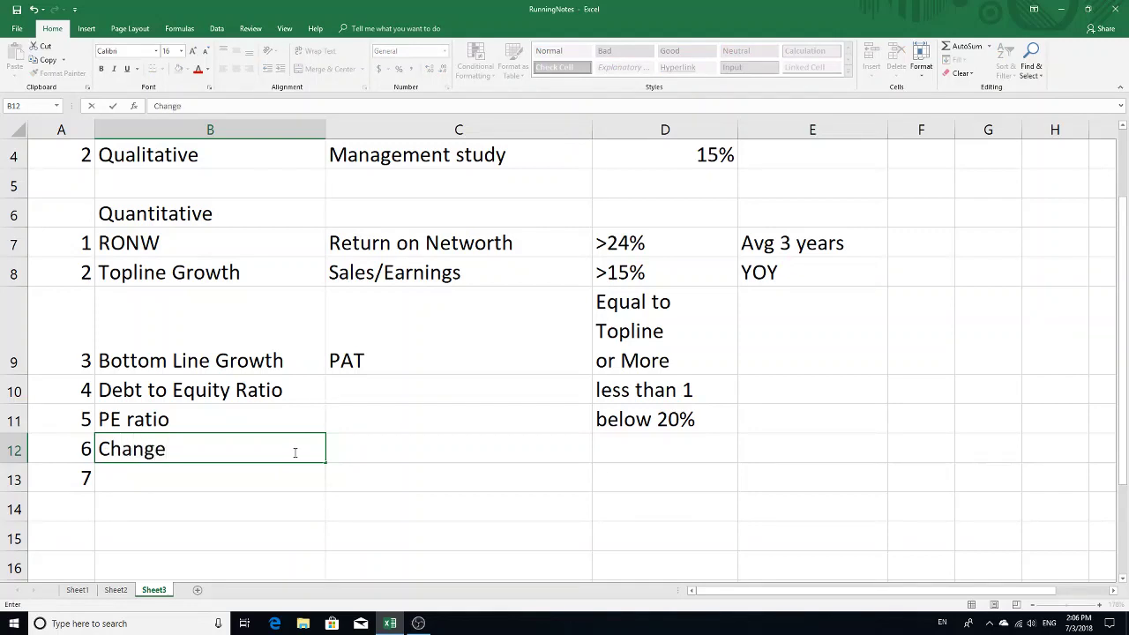
pyautogui.write('in Equity Capi')
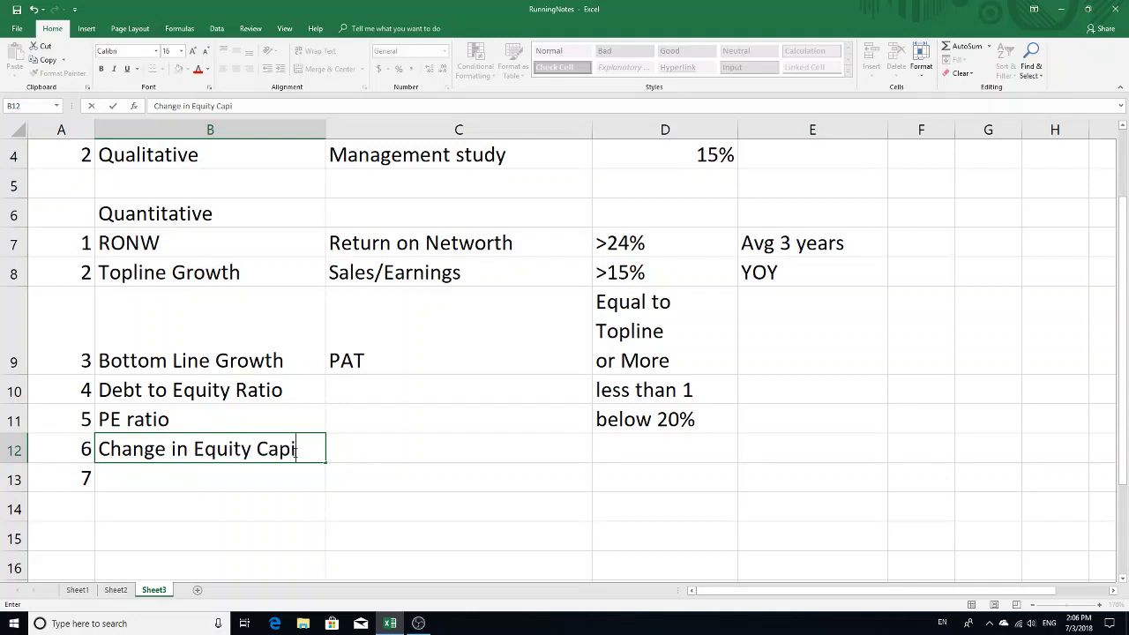
pyautogui.write('tal')
pyautogui.click(611, 459)
pyautogui.click(420, 454)
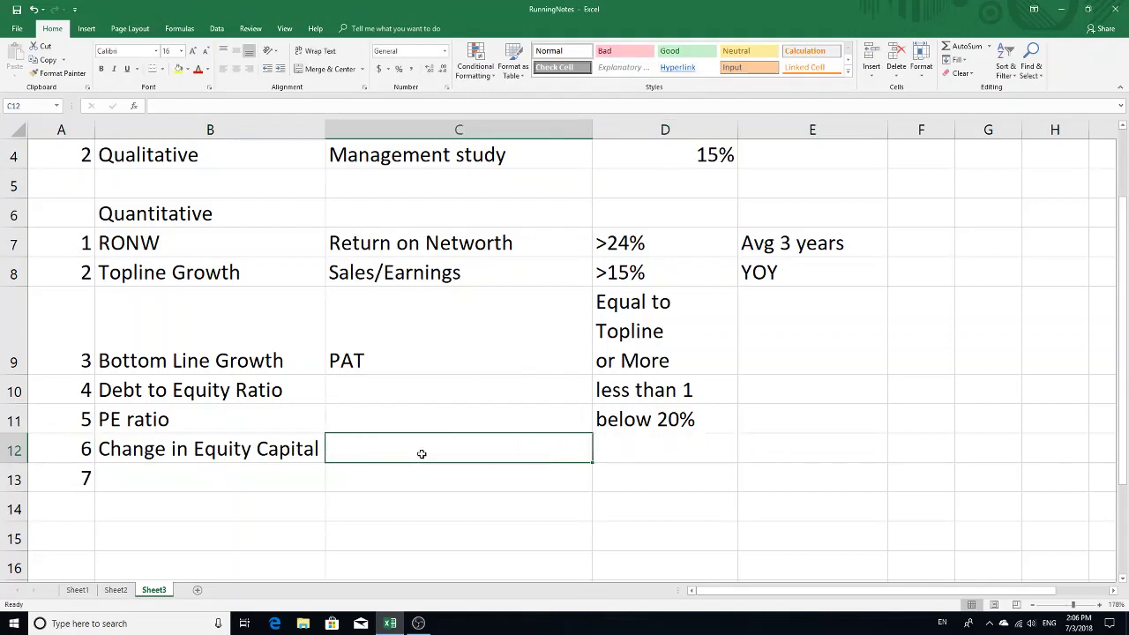
# Step: Enter Cautious when increases in D12 as the threshold for Change in Equity Capital
pyautogui.click(644, 450)
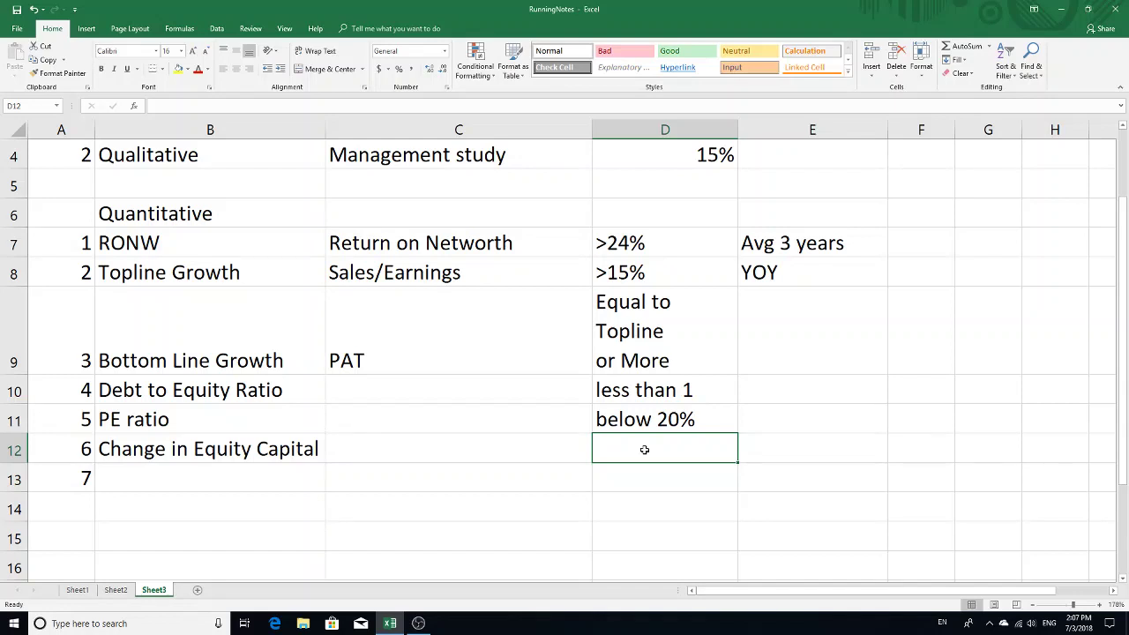
pyautogui.write('Caut')
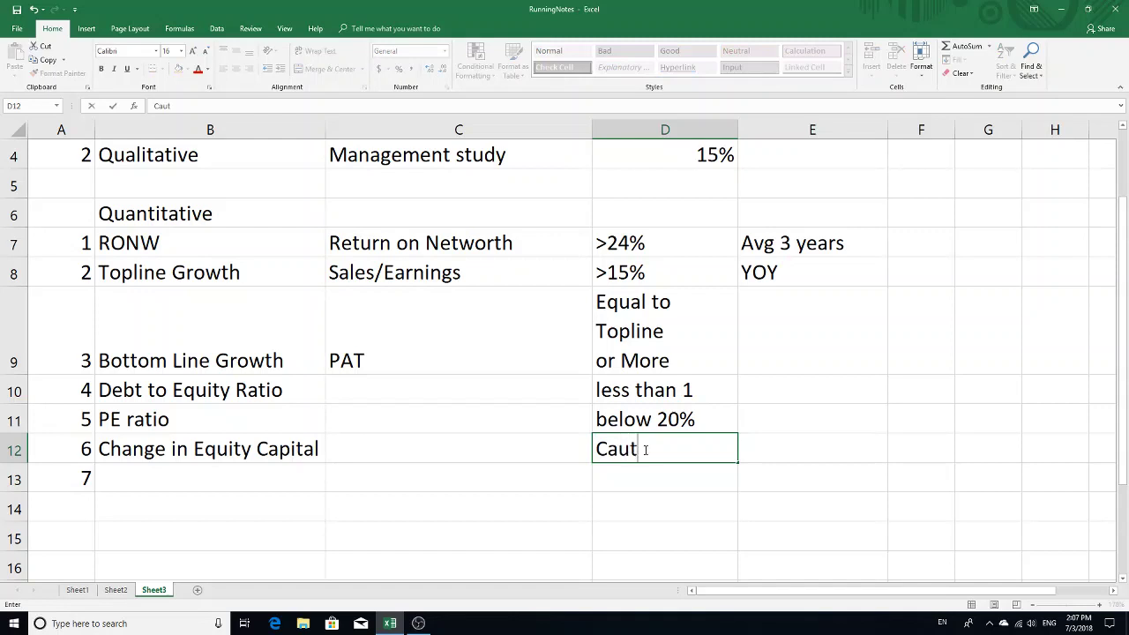
pyautogui.write('ious')
pyautogui.click(784, 450)
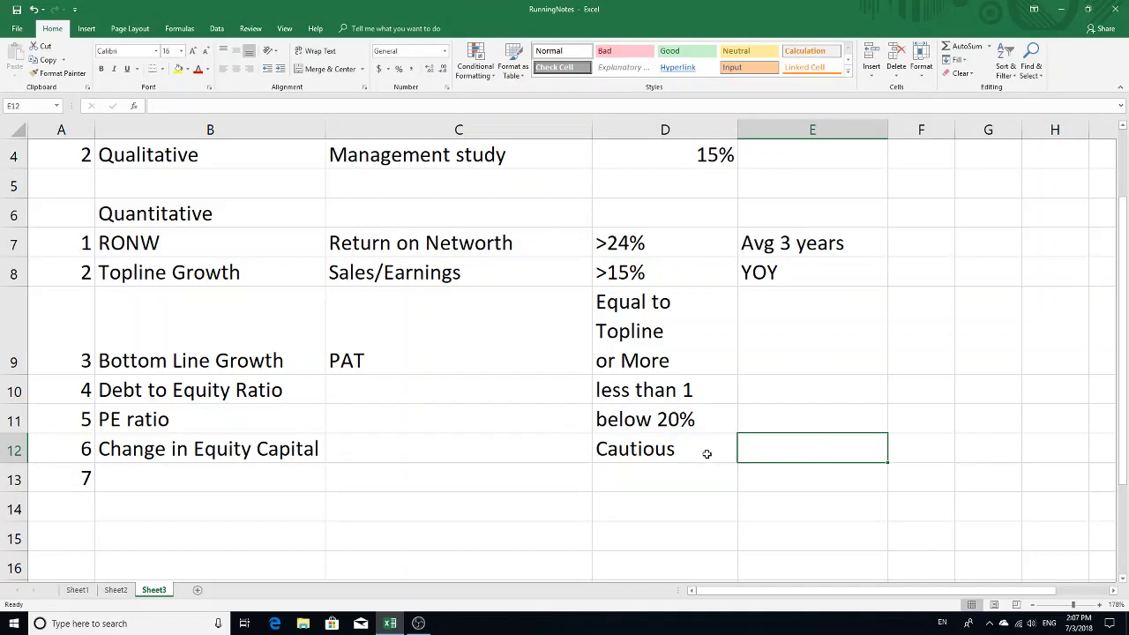
pyautogui.click(664, 452)
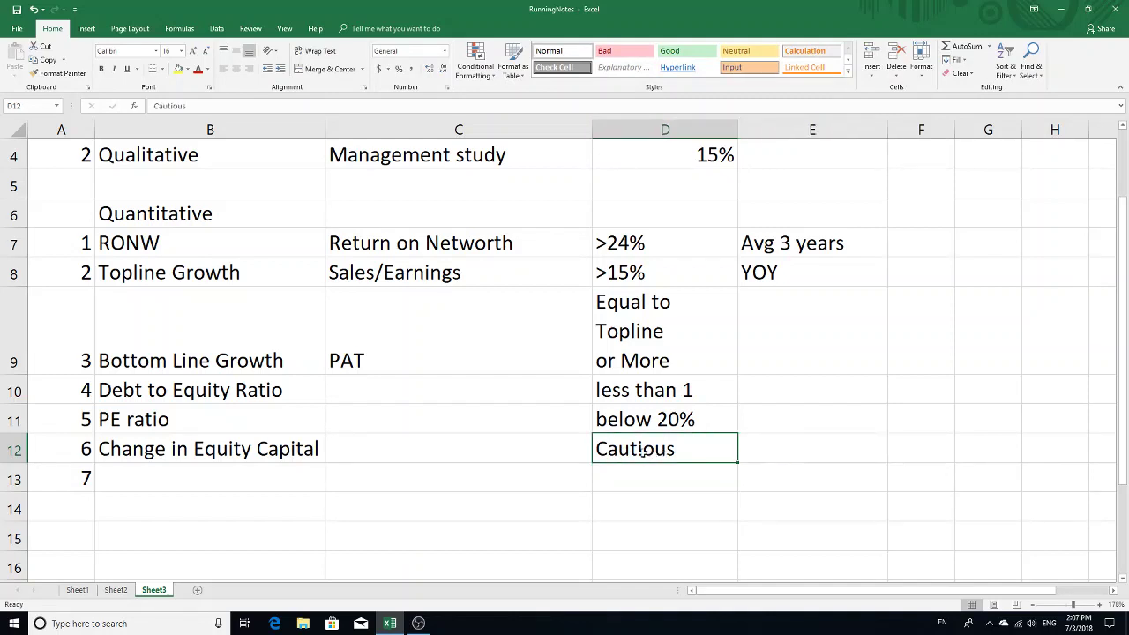
pyautogui.doubleClick(697, 454)
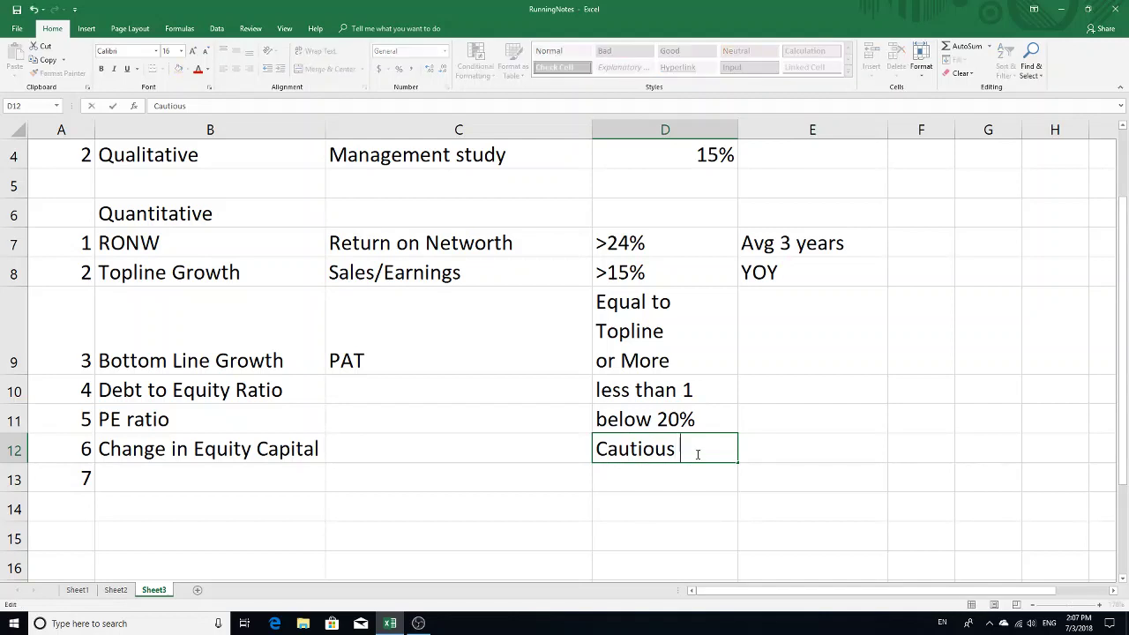
pyautogui.write('when i')
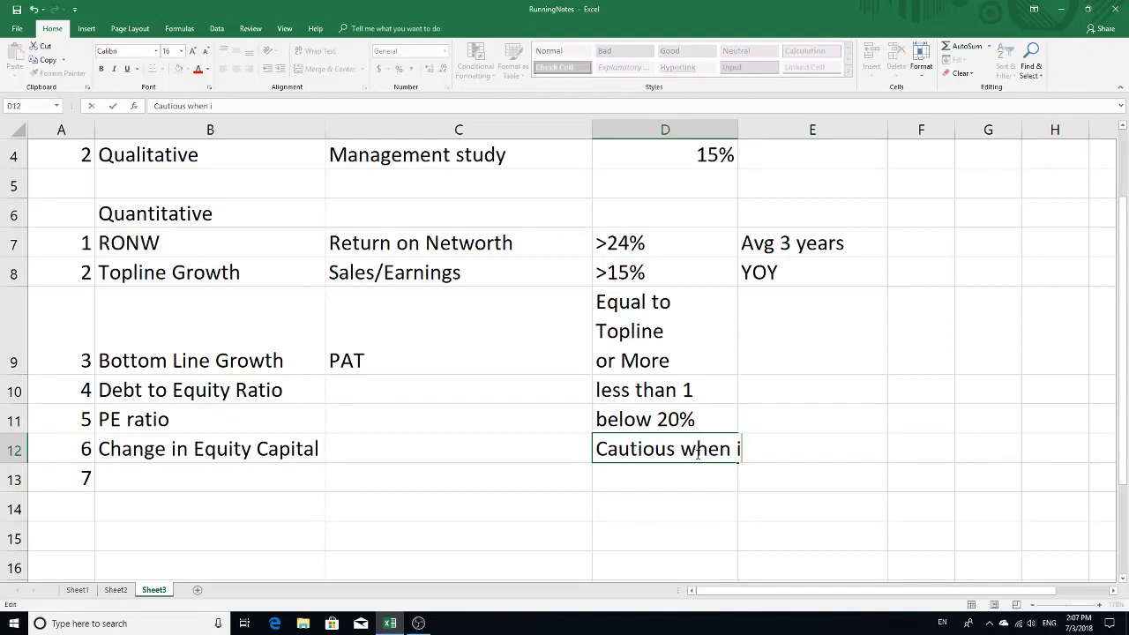
pyautogui.write('ncreass')
pyautogui.press('Return')
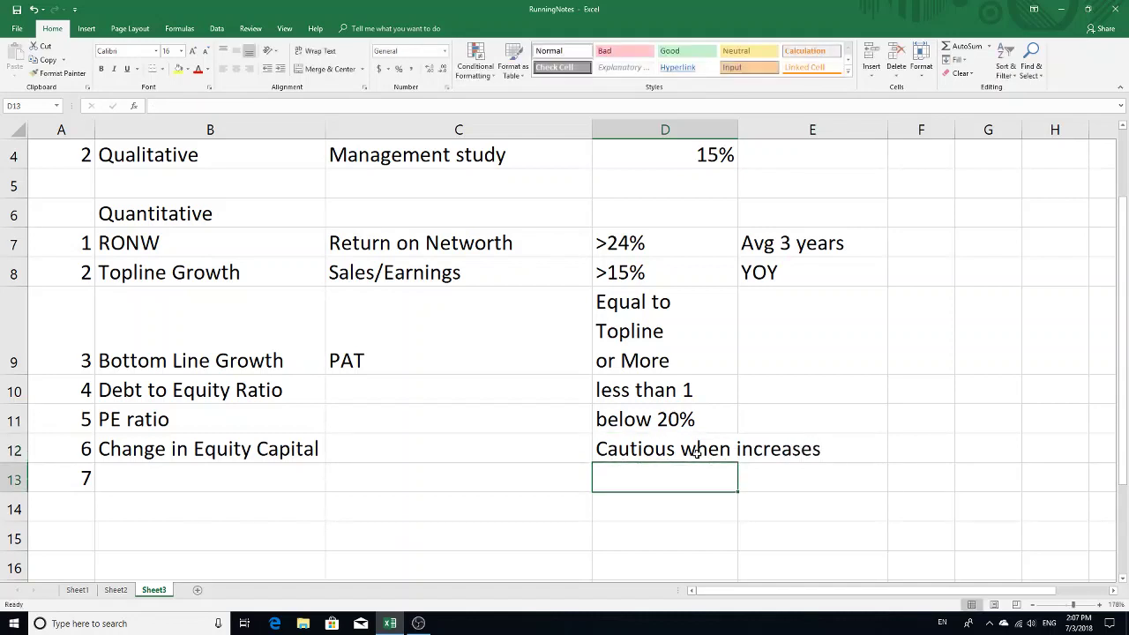
pyautogui.click(719, 444)
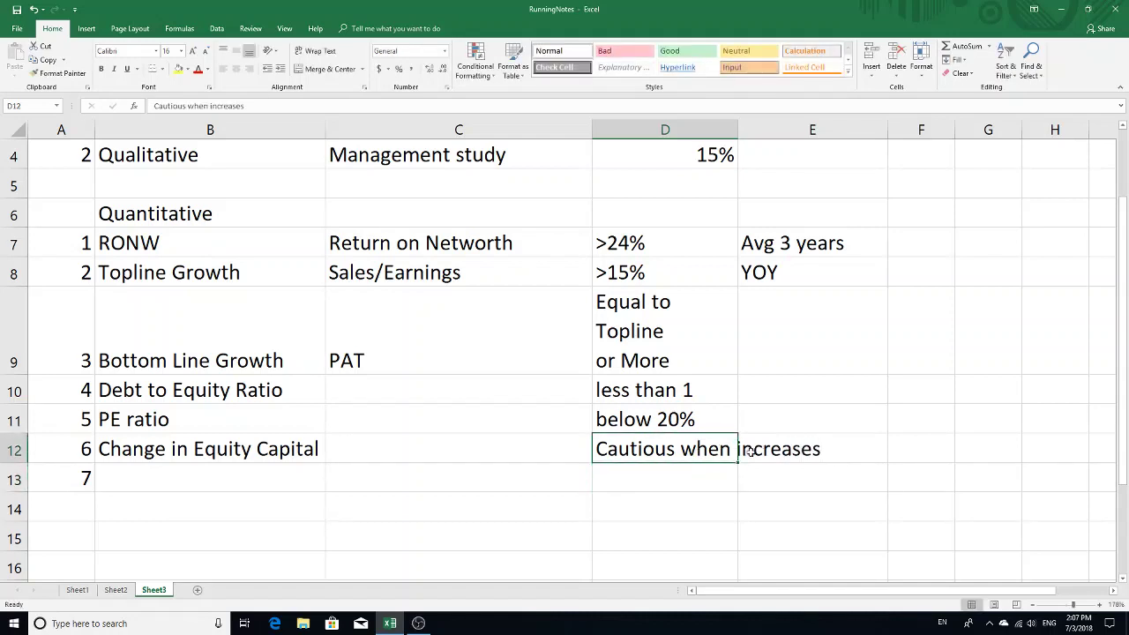
# Step: Enter buy back in E12 and wrap the text in D12
pyautogui.click(816, 445)
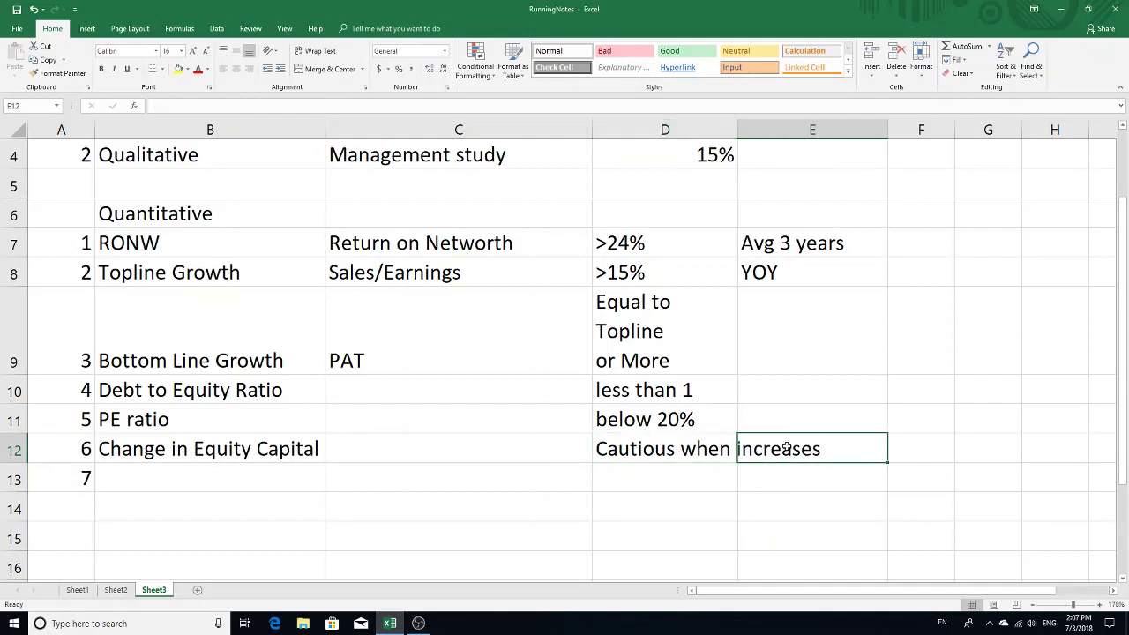
pyautogui.write('buy back')
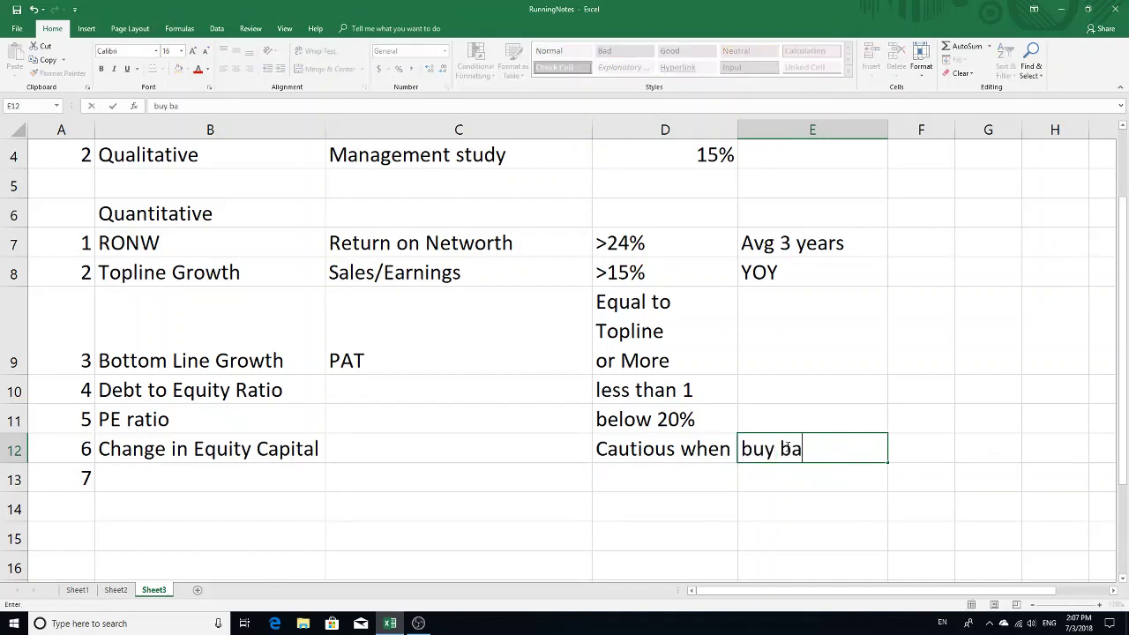
pyautogui.click(713, 447)
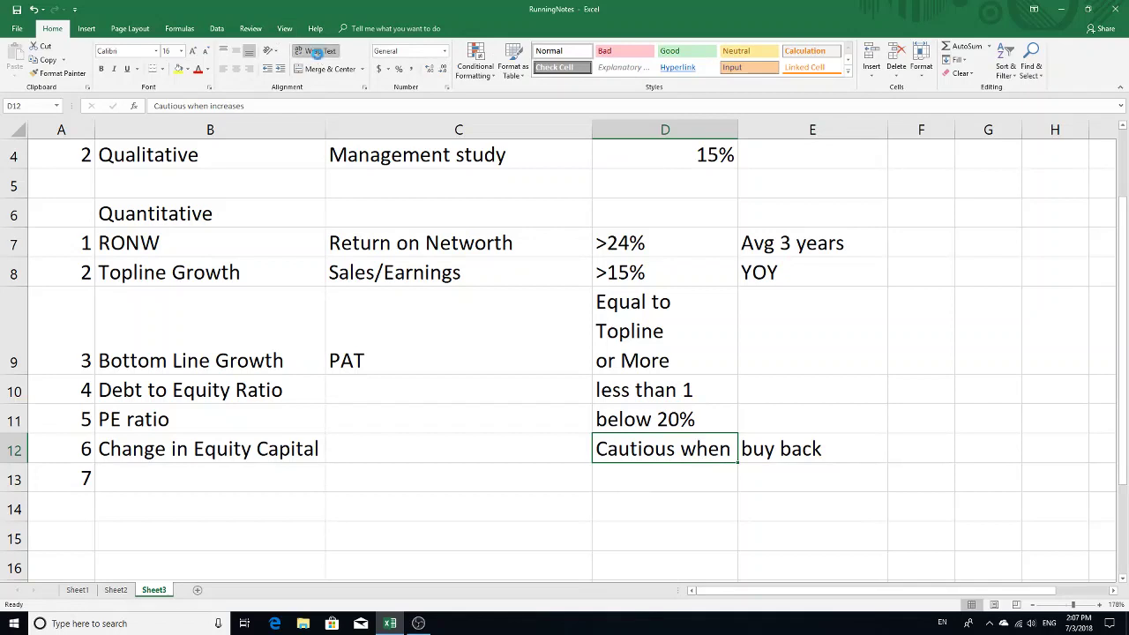
pyautogui.click(316, 50)
pyautogui.click(824, 462)
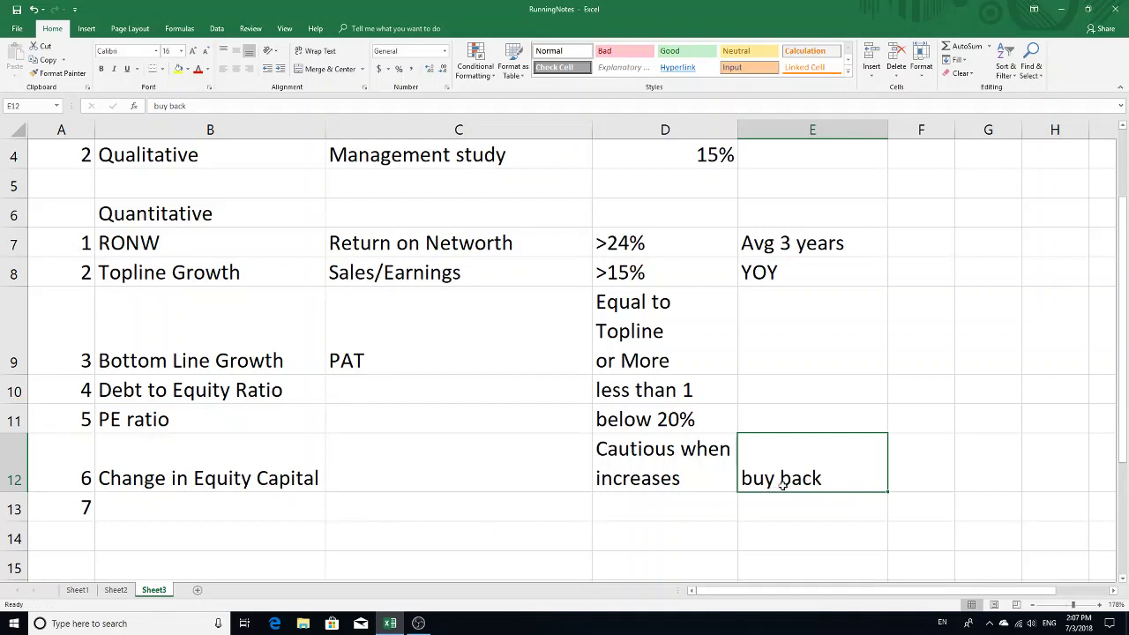
pyautogui.doubleClick(834, 479)
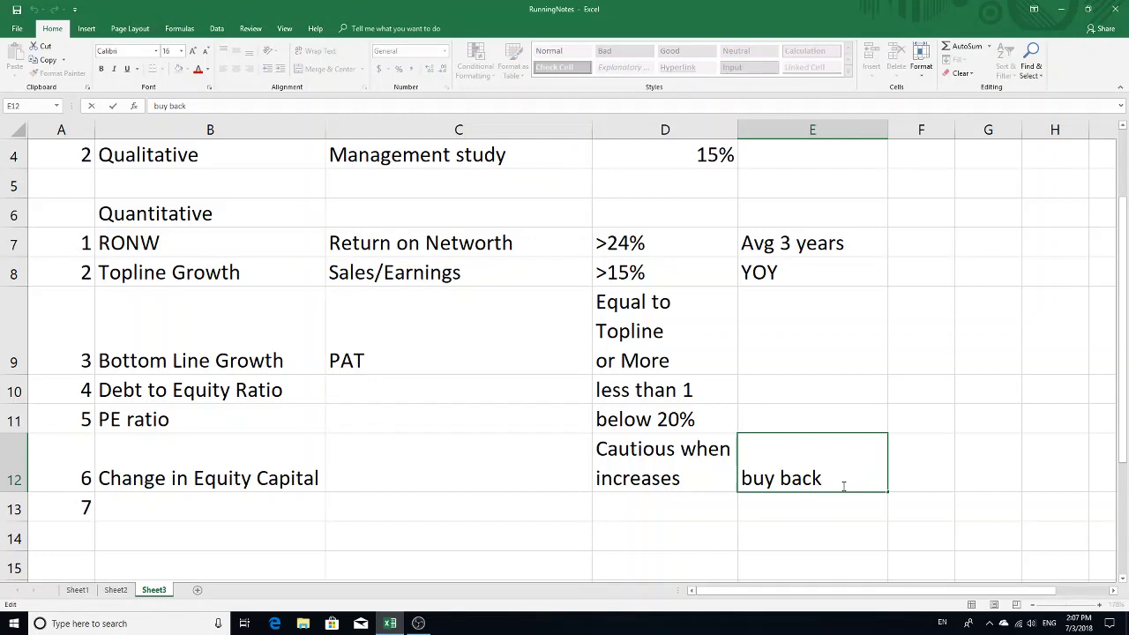
pyautogui.click(980, 425)
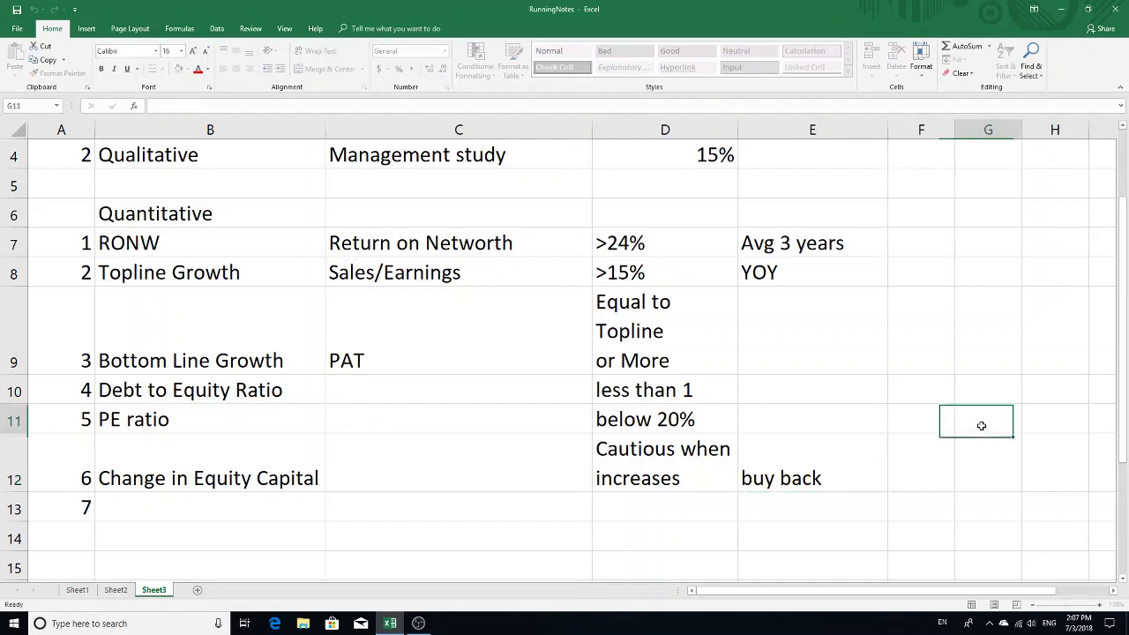
# Step: Start a side example by entering 100 in G10 with the label profit in H10
pyautogui.click(1010, 383)
pyautogui.write('13')
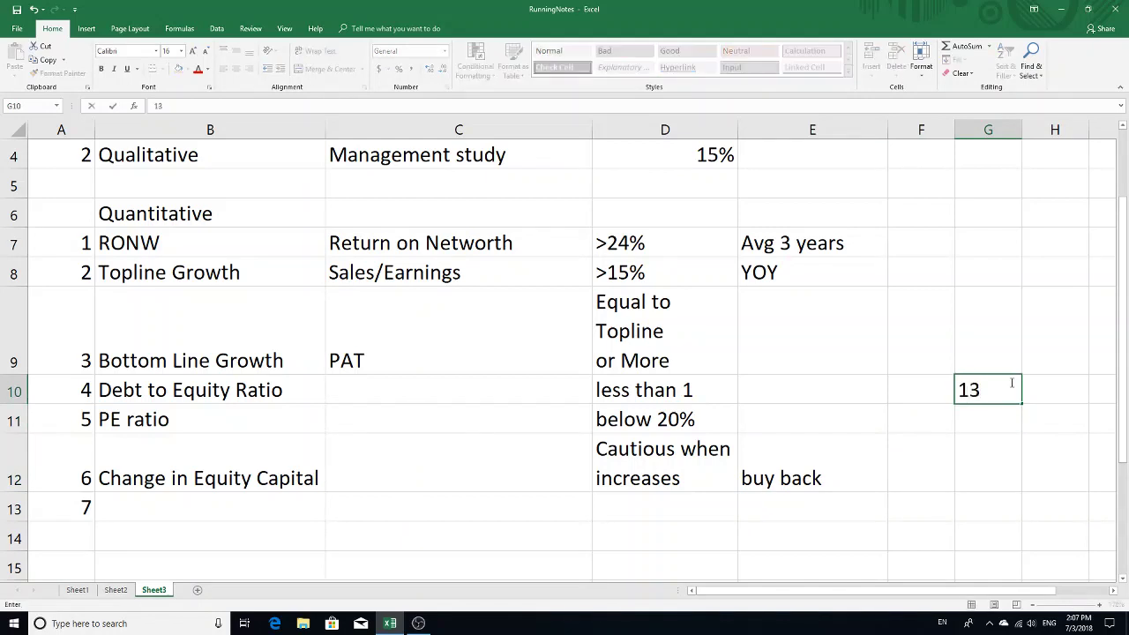
pyautogui.press('BackSpace')
pyautogui.write('00')
pyautogui.press('Tab')
pyautogui.write('profit')
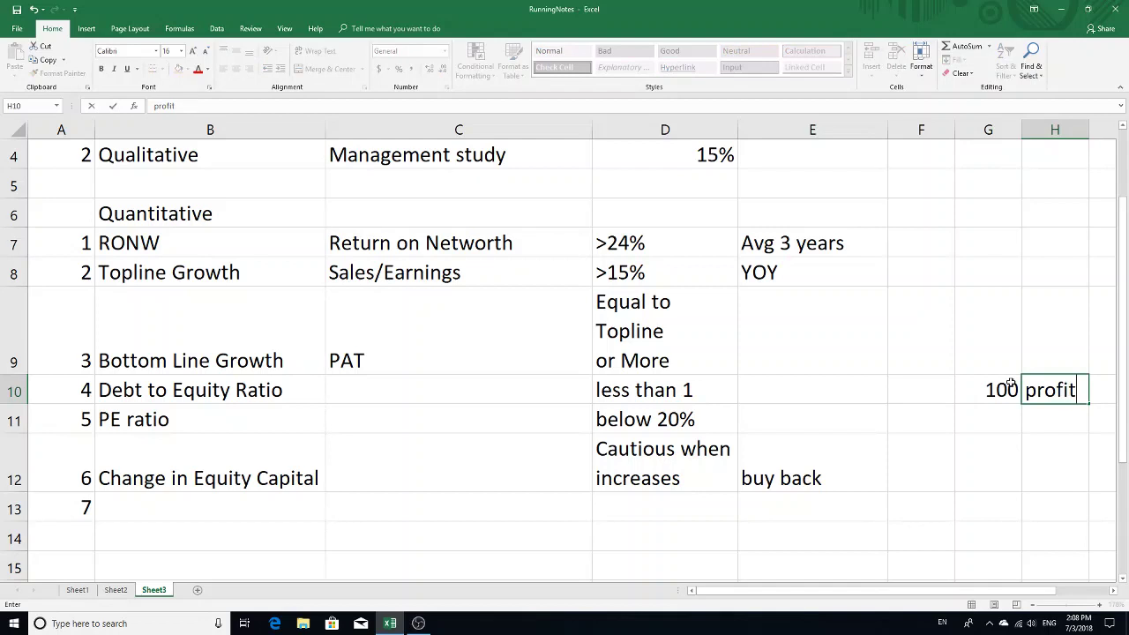
pyautogui.press('Return')
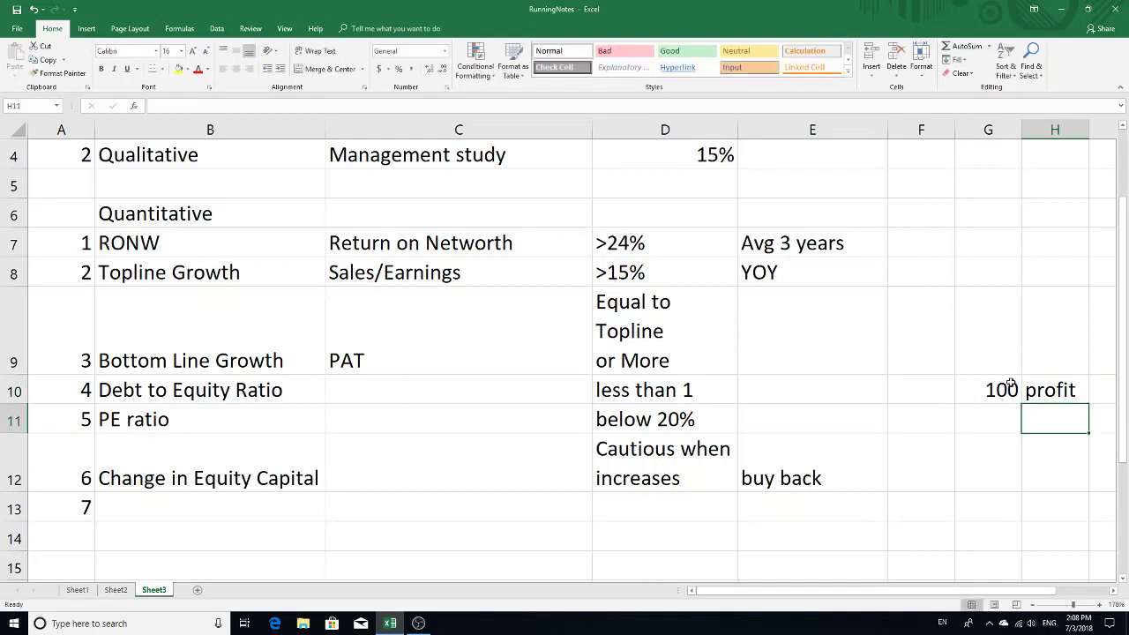
# Step: Enter 100 in G11 with the label shares in H11
pyautogui.press('Left')
pyautogui.write('100')
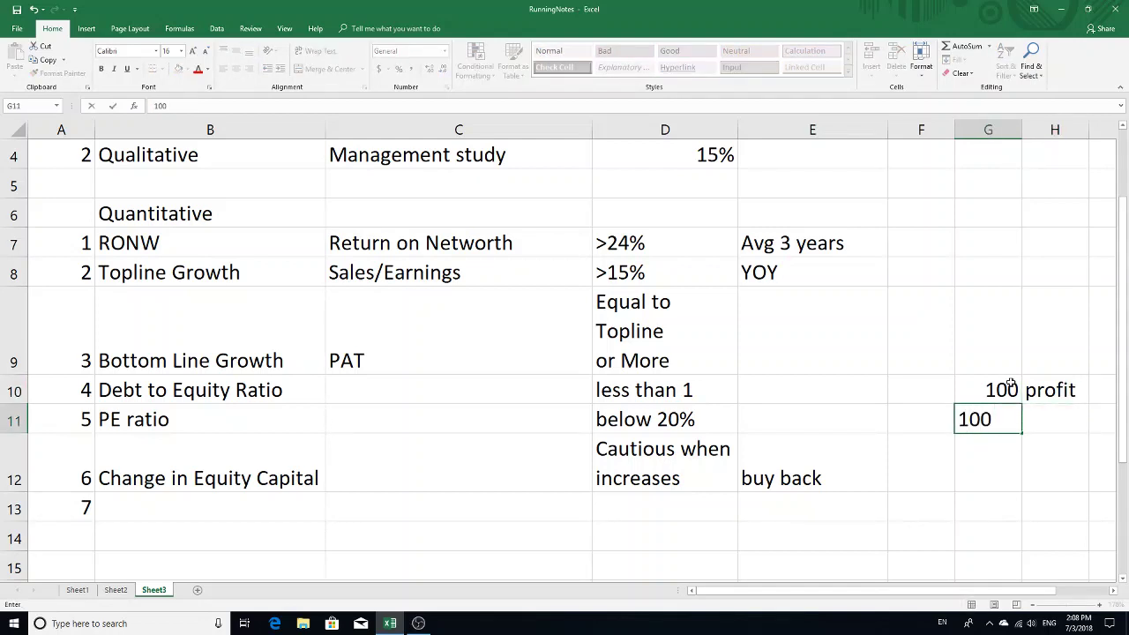
pyautogui.press('Return')
pyautogui.press('Up')
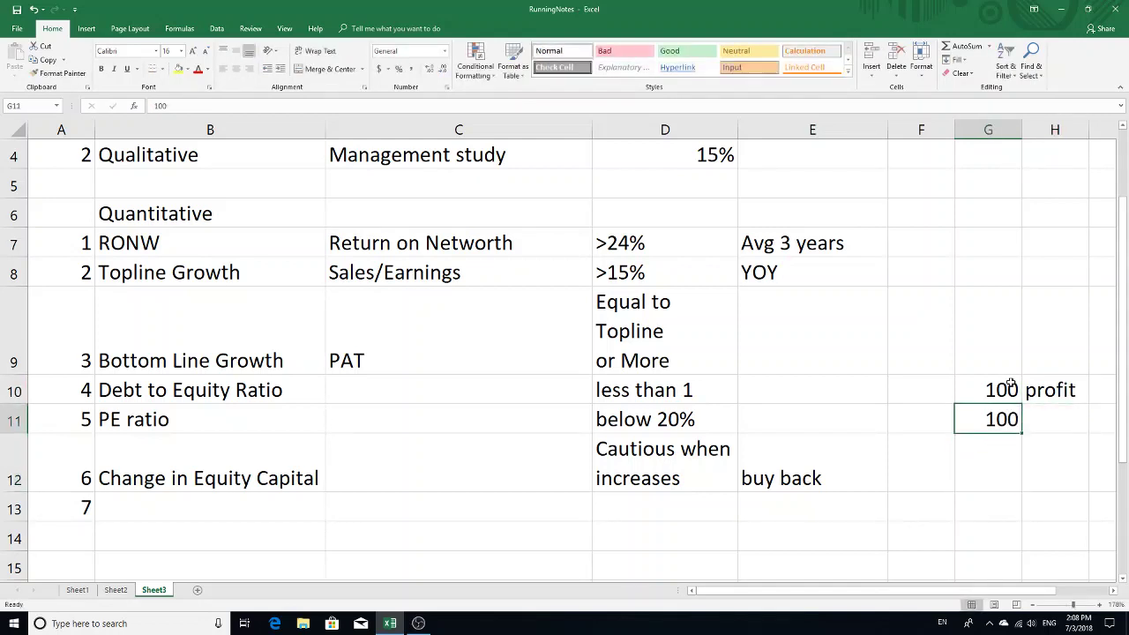
pyautogui.press('Right')
pyautogui.write('shares')
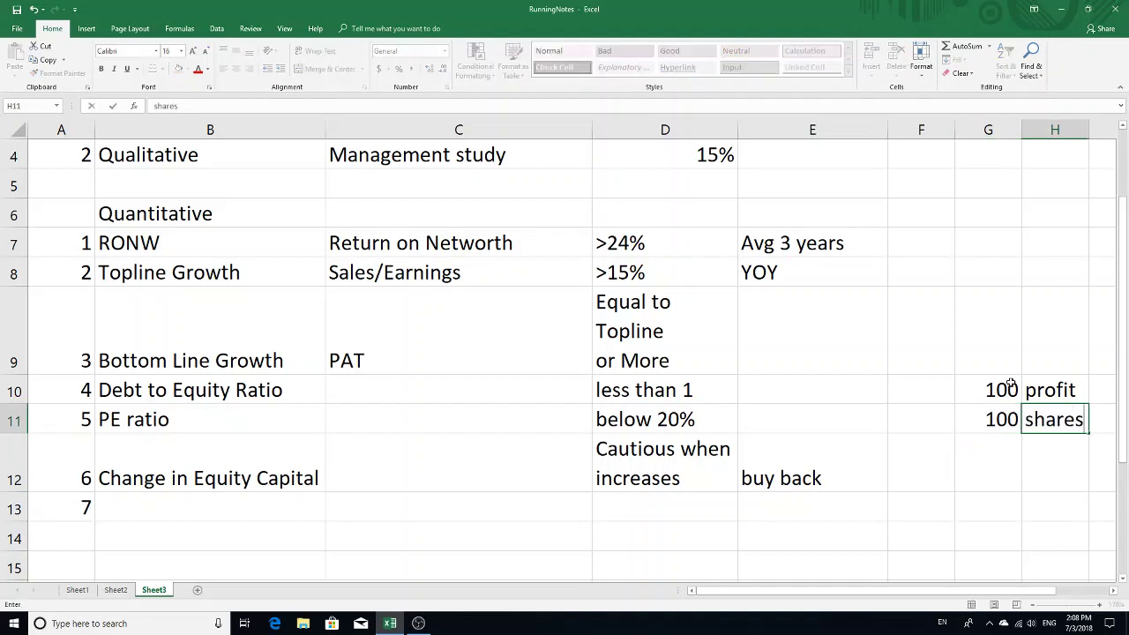
pyautogui.hotkey('ctrl', 'Return')
pyautogui.press('Return')
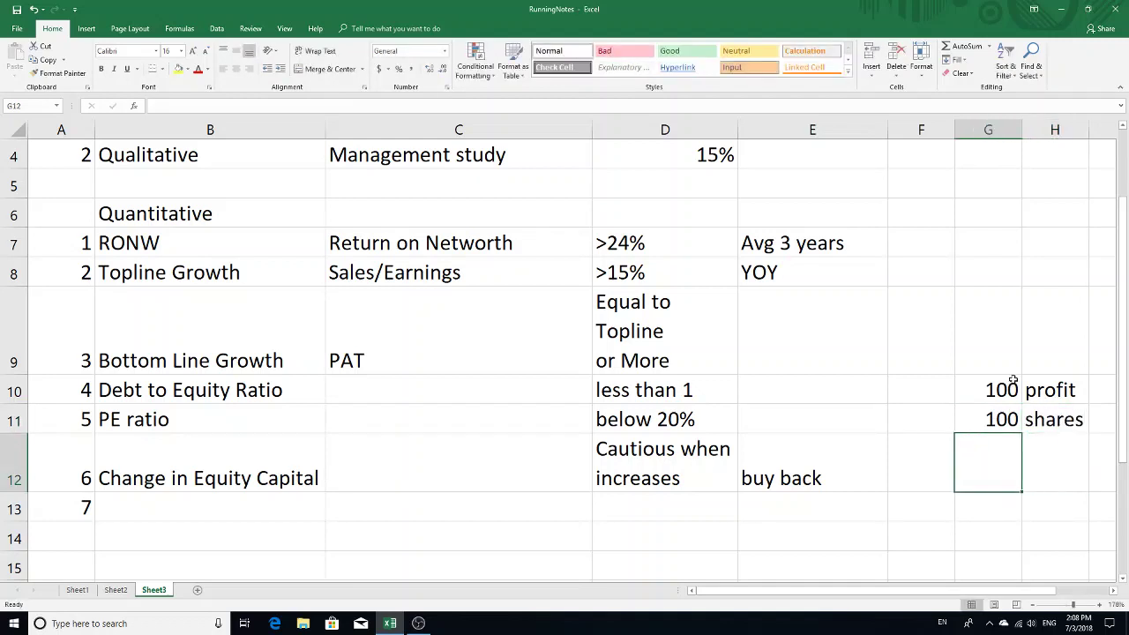
# Step: Enter 100/100 in G12 as the profit-per-share calculation, with 1rs per share in H12
pyautogui.write('100')
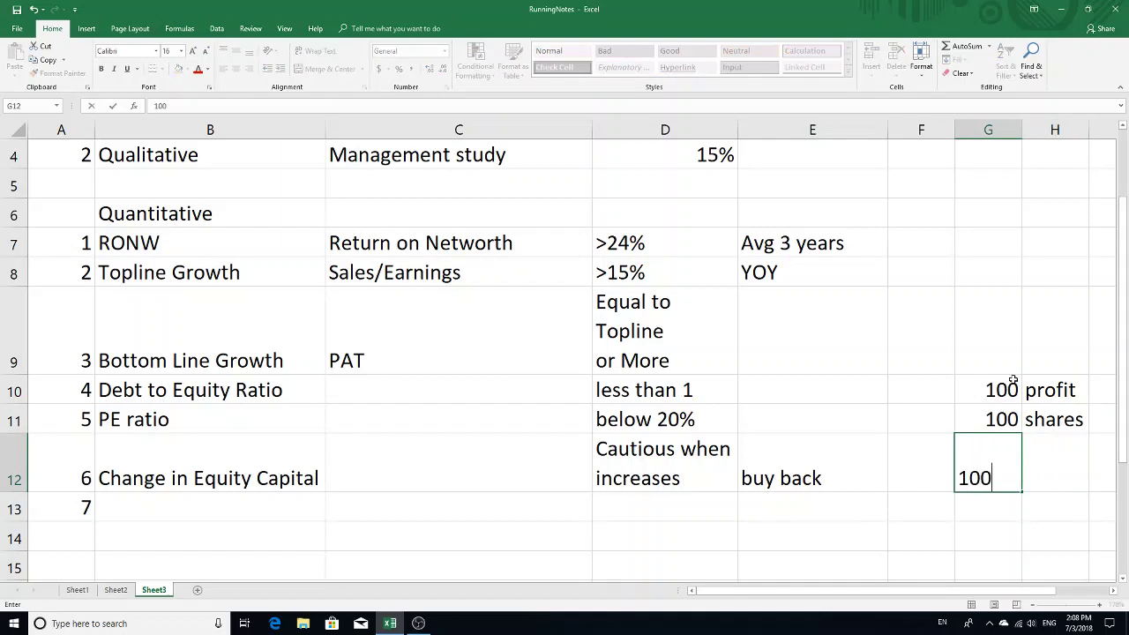
pyautogui.write('/100')
pyautogui.press('Tab')
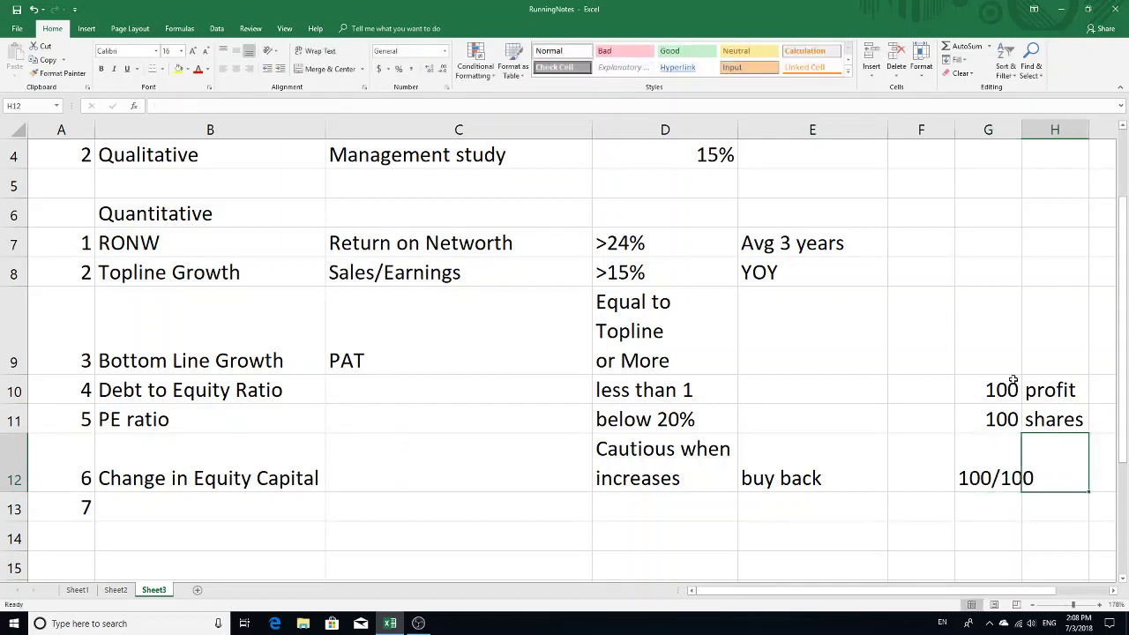
pyautogui.write('1rs ')
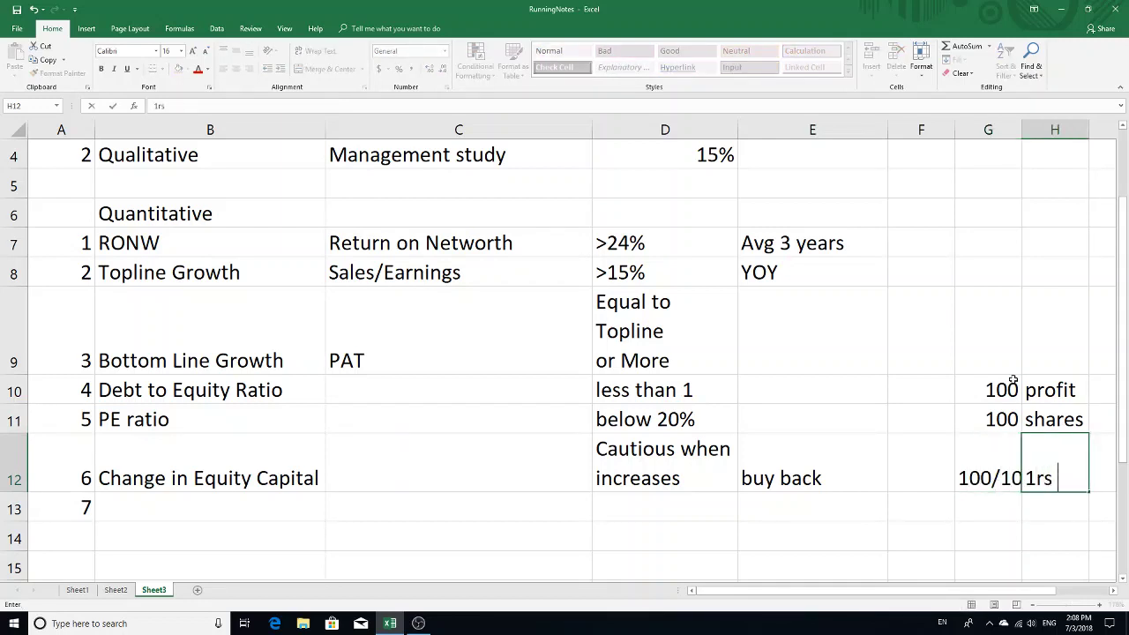
pyautogui.write('per share')
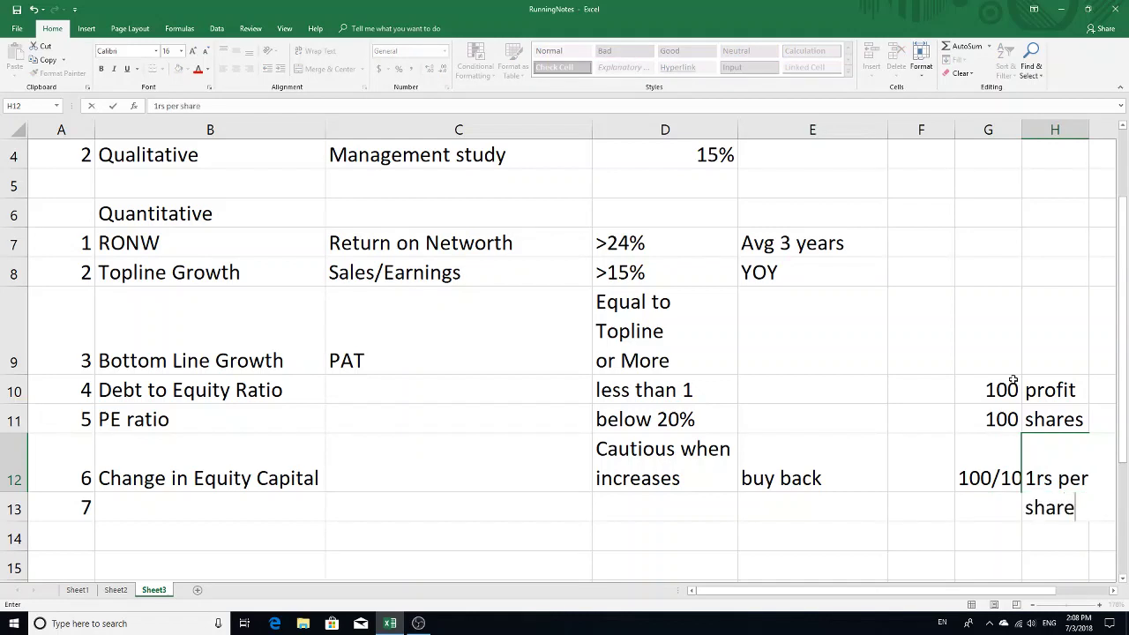
pyautogui.press('Return')
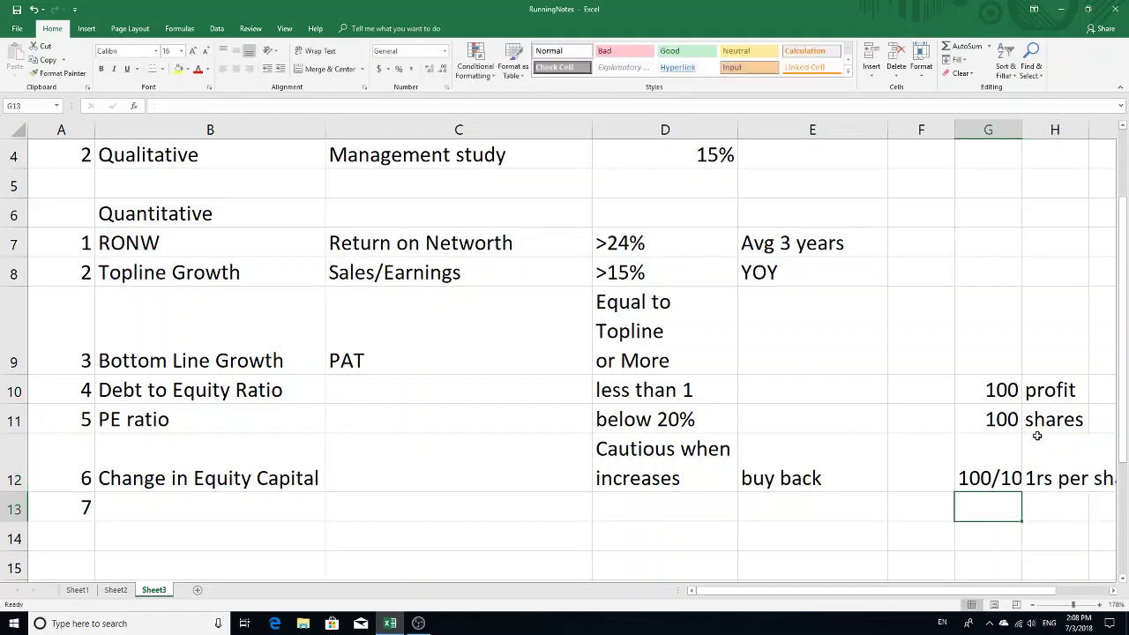
# Step: Enter 100-30 in G13 for the share count after the buyback, with 70 in H13
pyautogui.click(1014, 430)
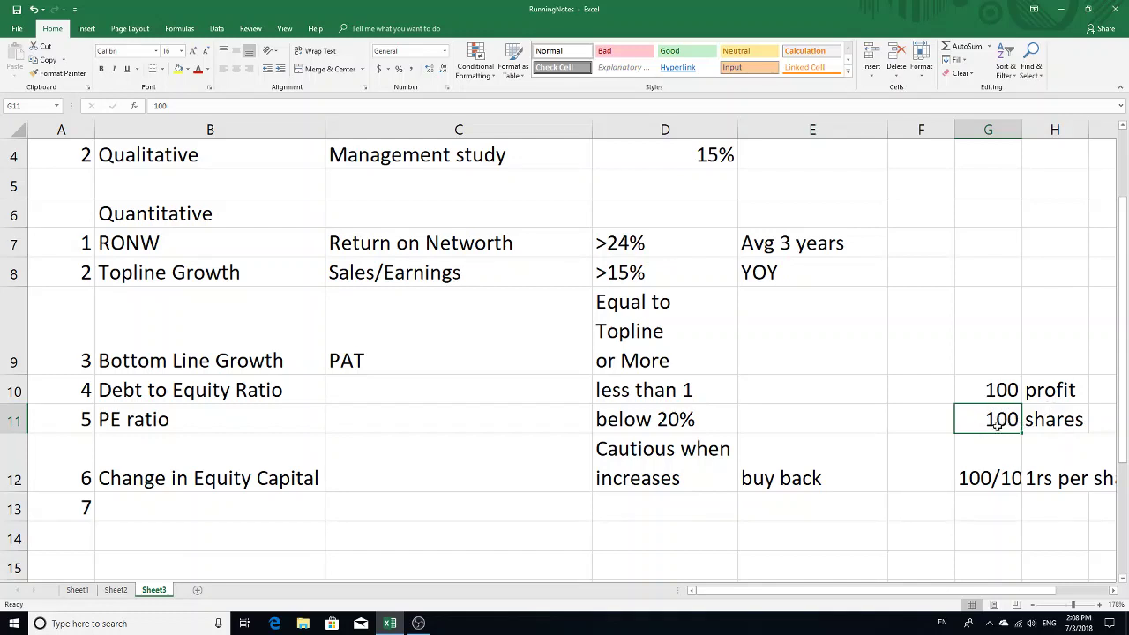
pyautogui.click(999, 509)
pyautogui.write('10')
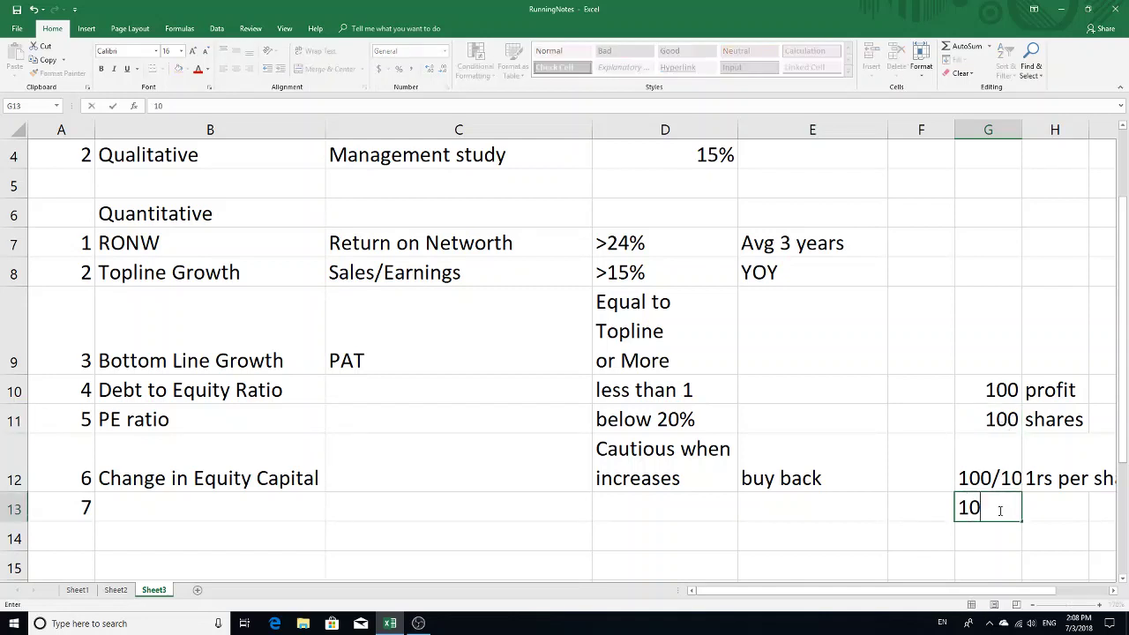
pyautogui.write('0-30')
pyautogui.press('Tab')
pyautogui.write('70')
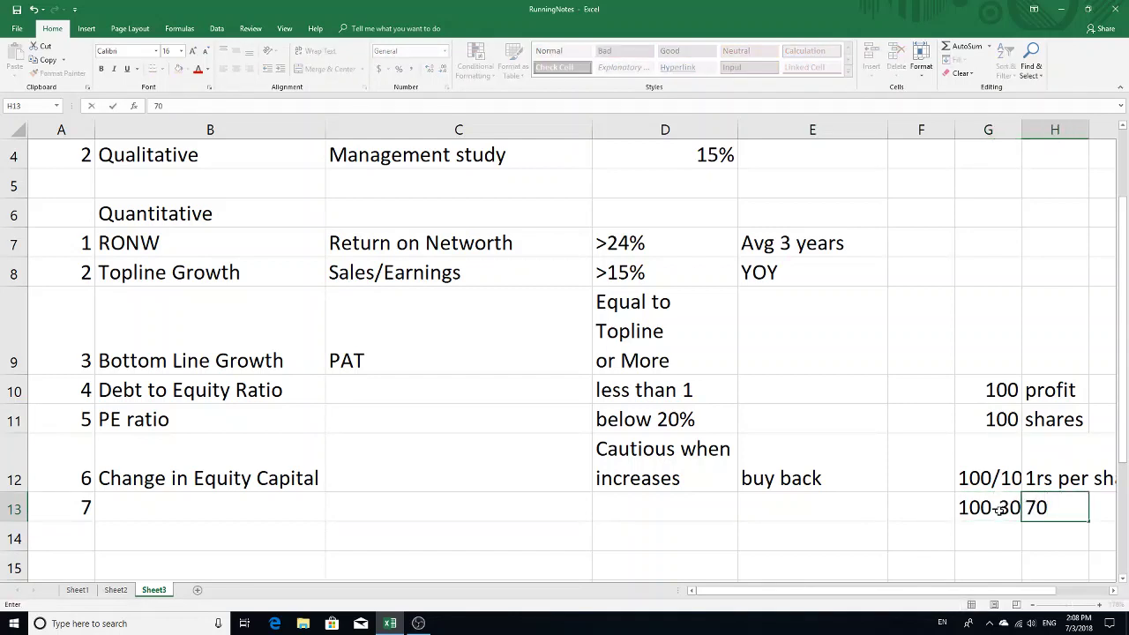
pyautogui.click(985, 525)
pyautogui.click(1063, 519)
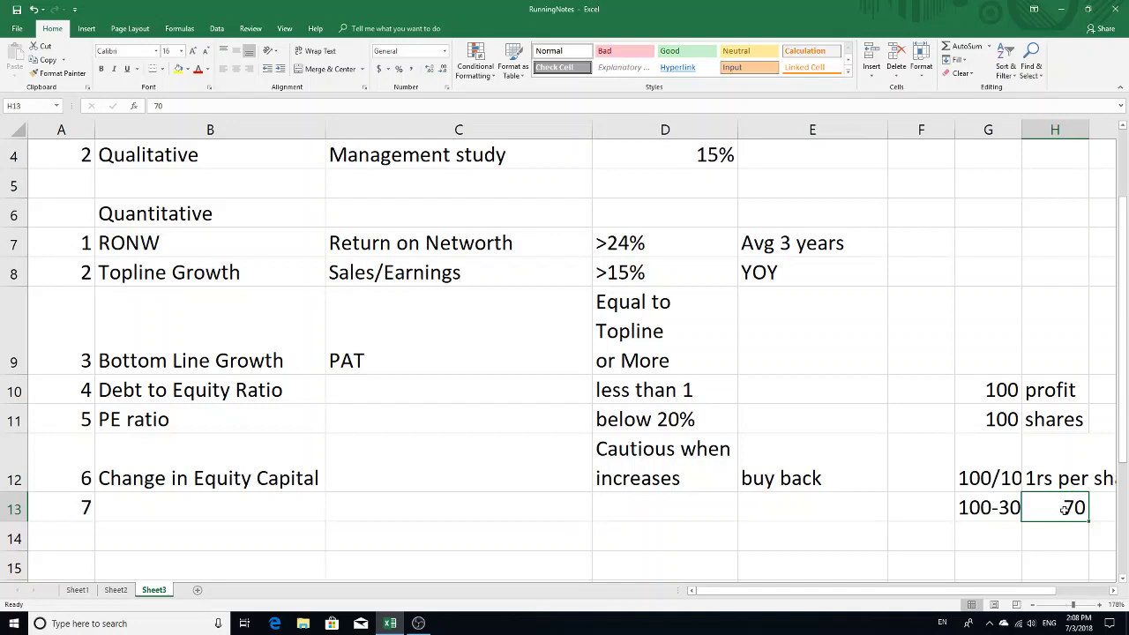
# Step: Calculate the profit per share after the buyback in G14 with the formula =100/70
pyautogui.click(1011, 538)
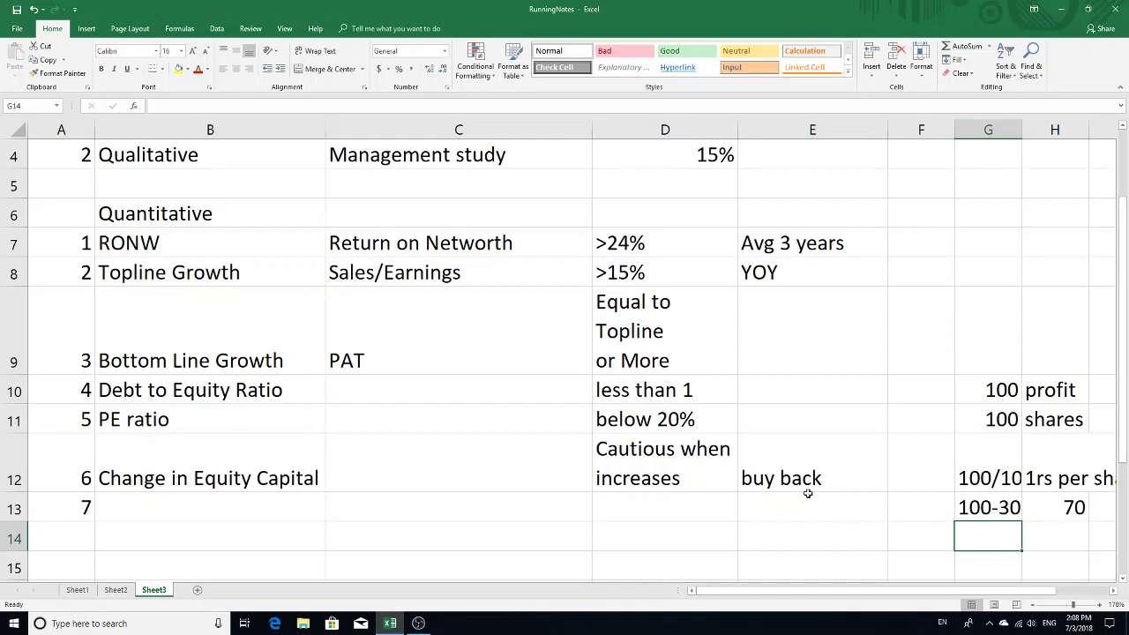
pyautogui.write('=')
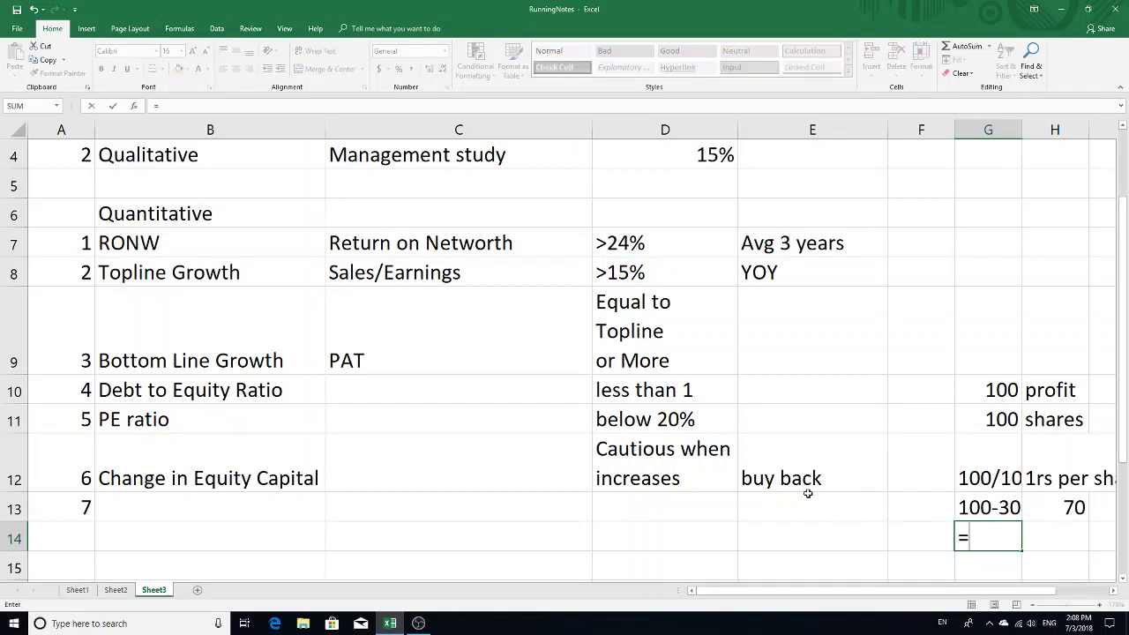
pyautogui.write('100/1')
pyautogui.press('BackSpace')
pyautogui.write('70')
pyautogui.press('Return')
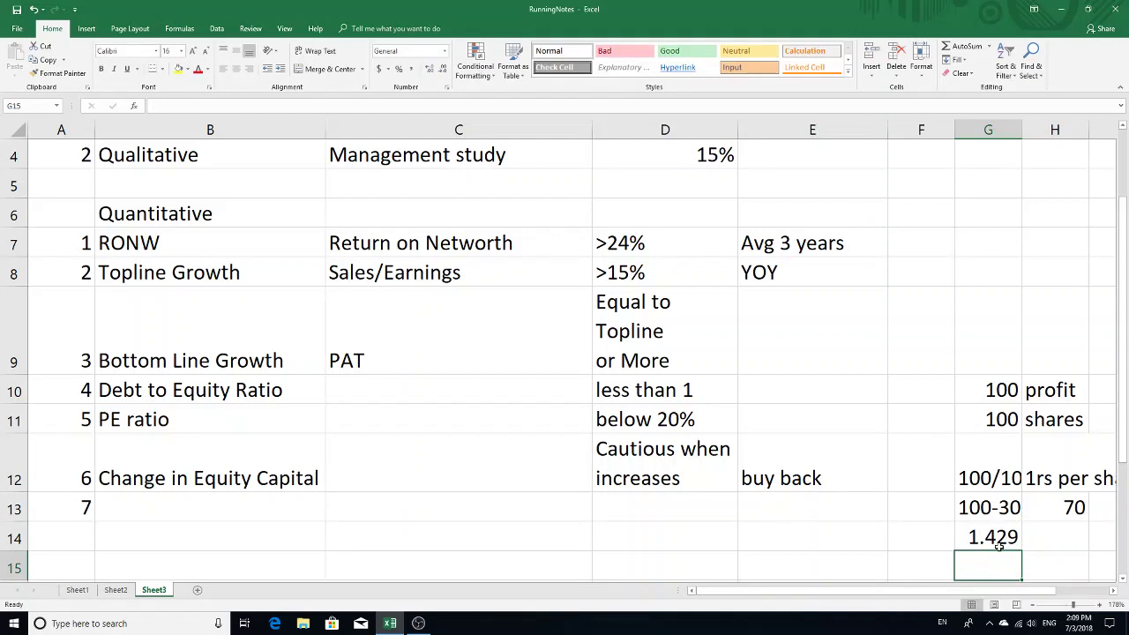
# Step: Enter 42% in H14 as the rise in profit per share after the buyback
pyautogui.click(1040, 537)
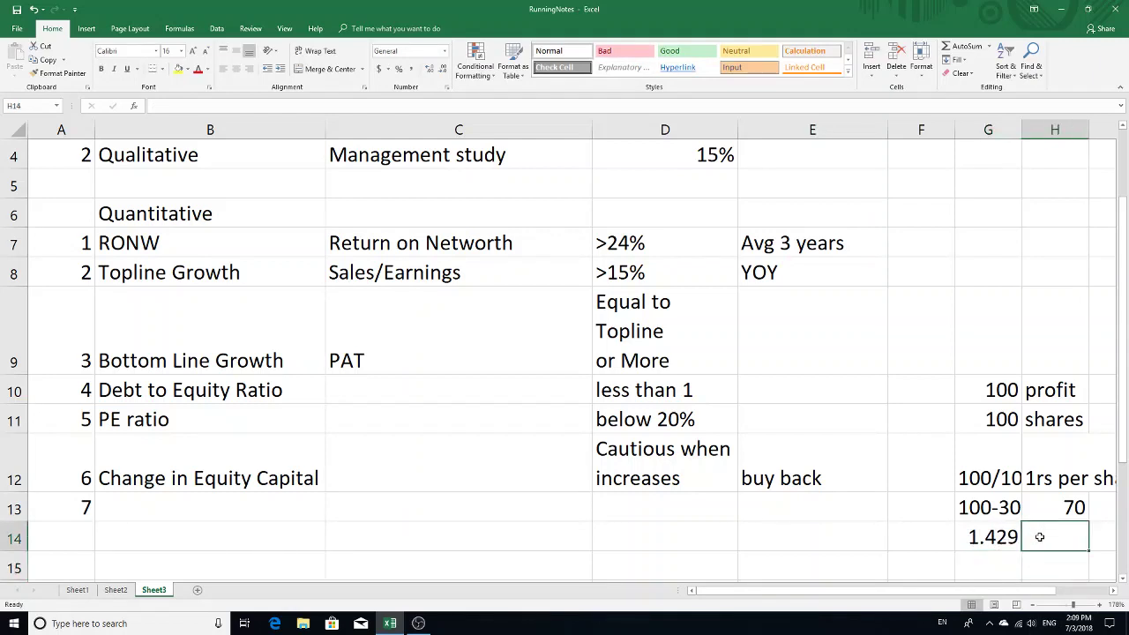
pyautogui.write('42')
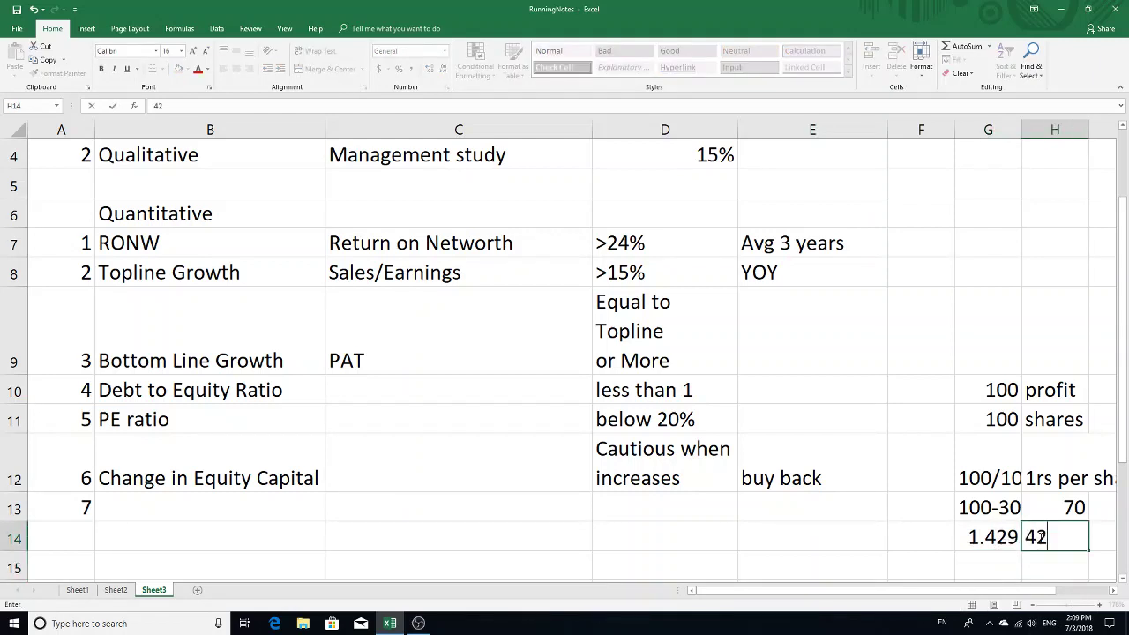
pyautogui.write('%')
pyautogui.click(913, 544)
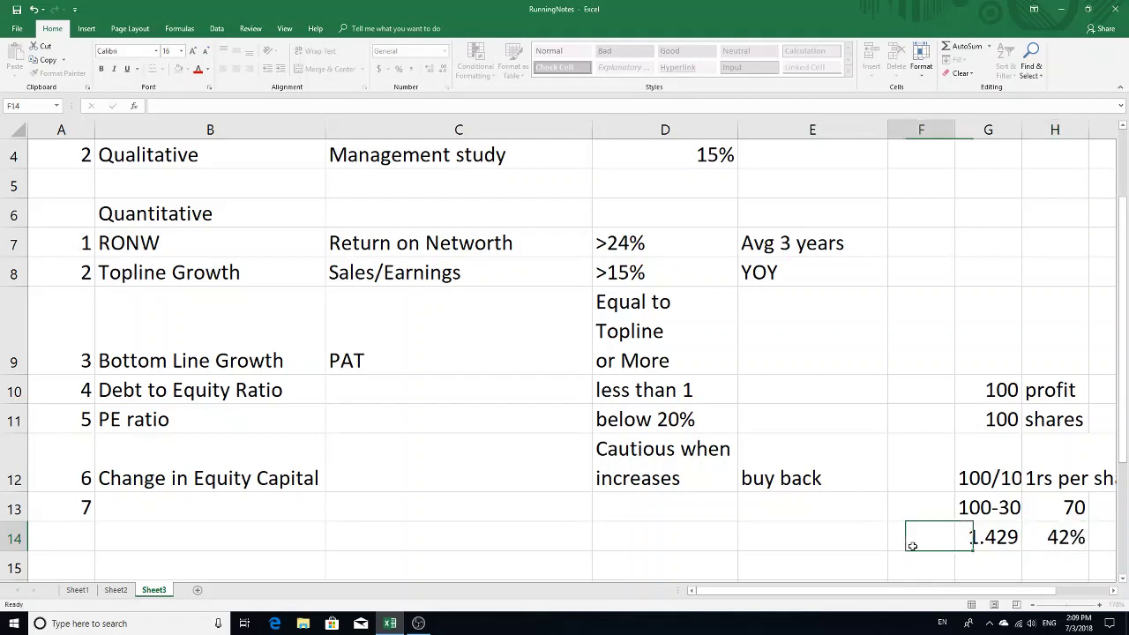
# Step: Apply the Number format to the profit per share in G14 and change the percentage in H14 to 43%
pyautogui.click(1014, 535)
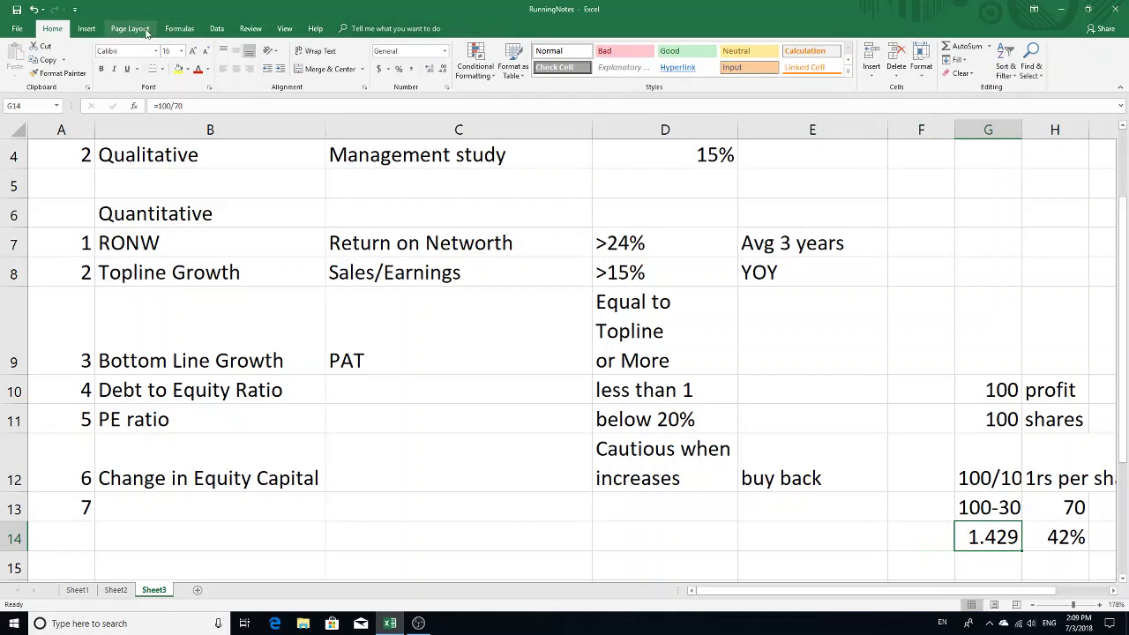
pyautogui.click(444, 69)
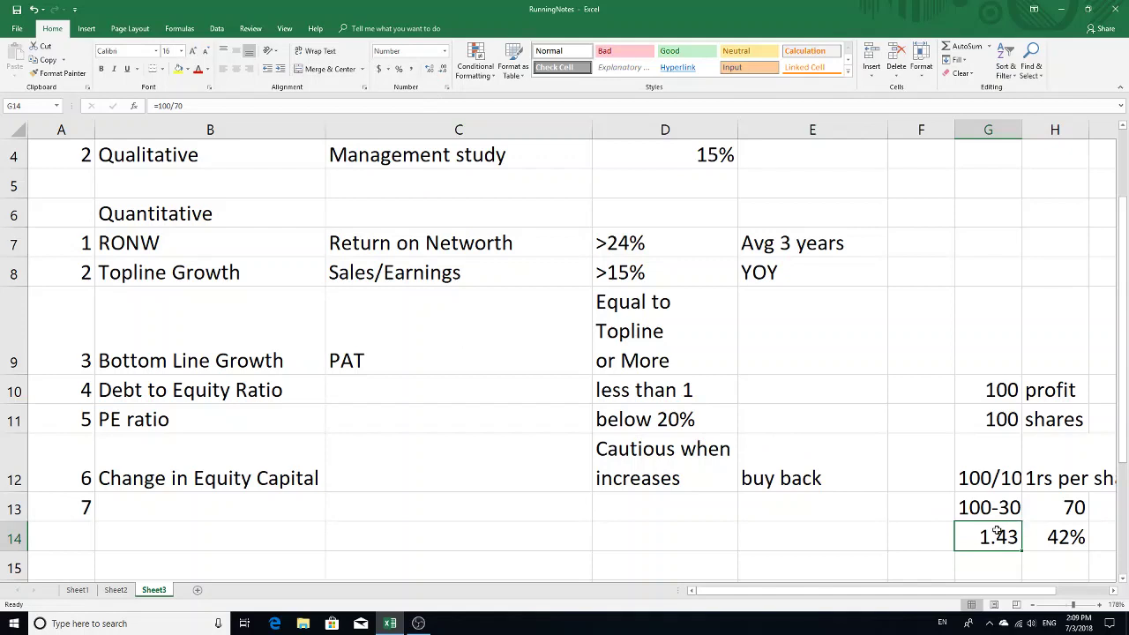
pyautogui.click(1063, 537)
pyautogui.write('43')
pyautogui.press('Return')
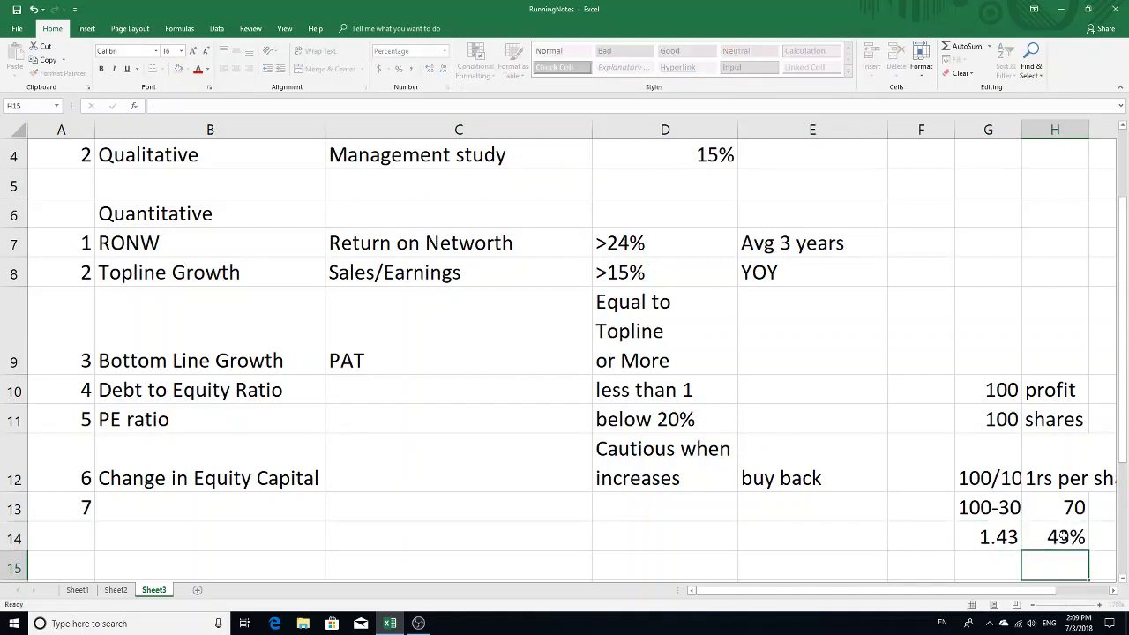
pyautogui.click(994, 537)
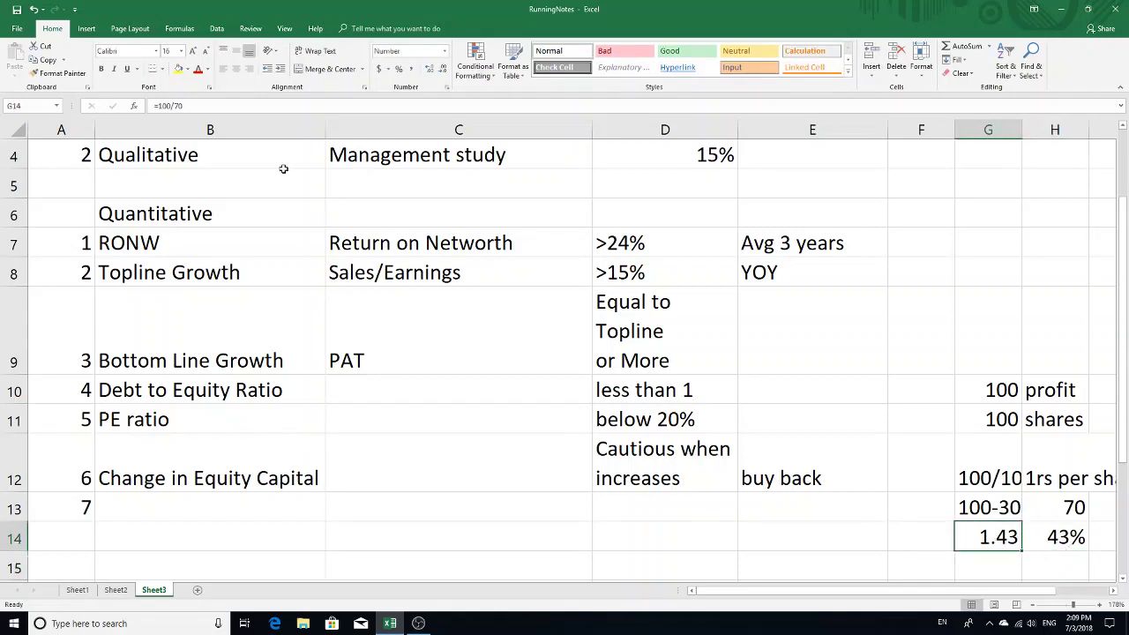
# Step: Append /Decrease to the Change in Equity Capital criterion in D12 so it reads Cautious when increases/Decrease
pyautogui.scroll(1, 357, 239)
pyautogui.scroll(-4, 714, 552)
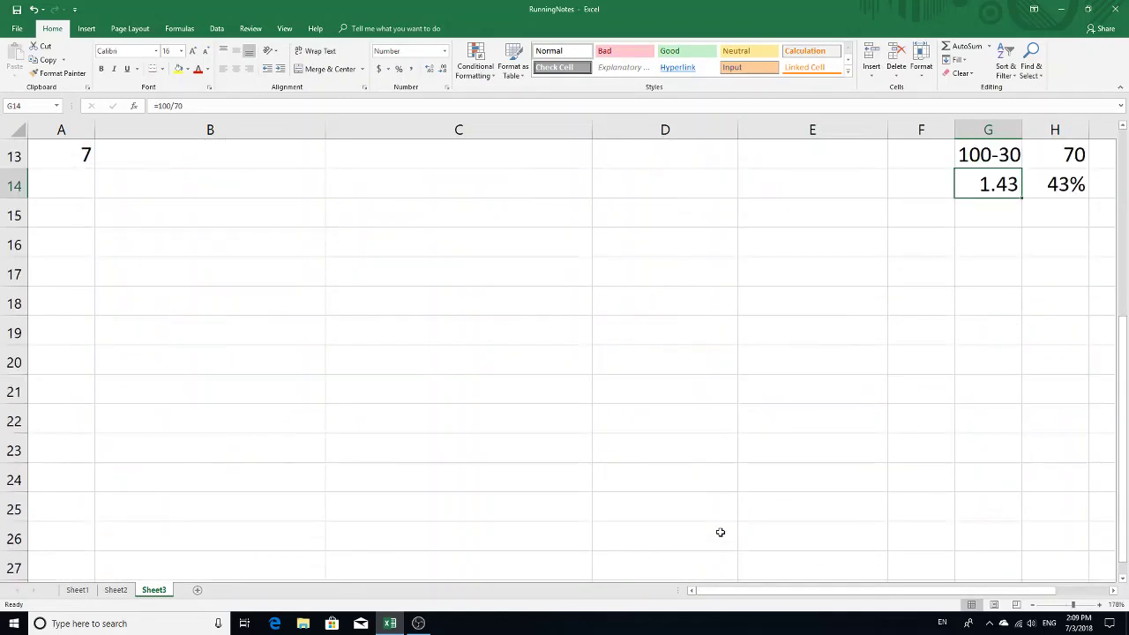
pyautogui.scroll(2, 684, 429)
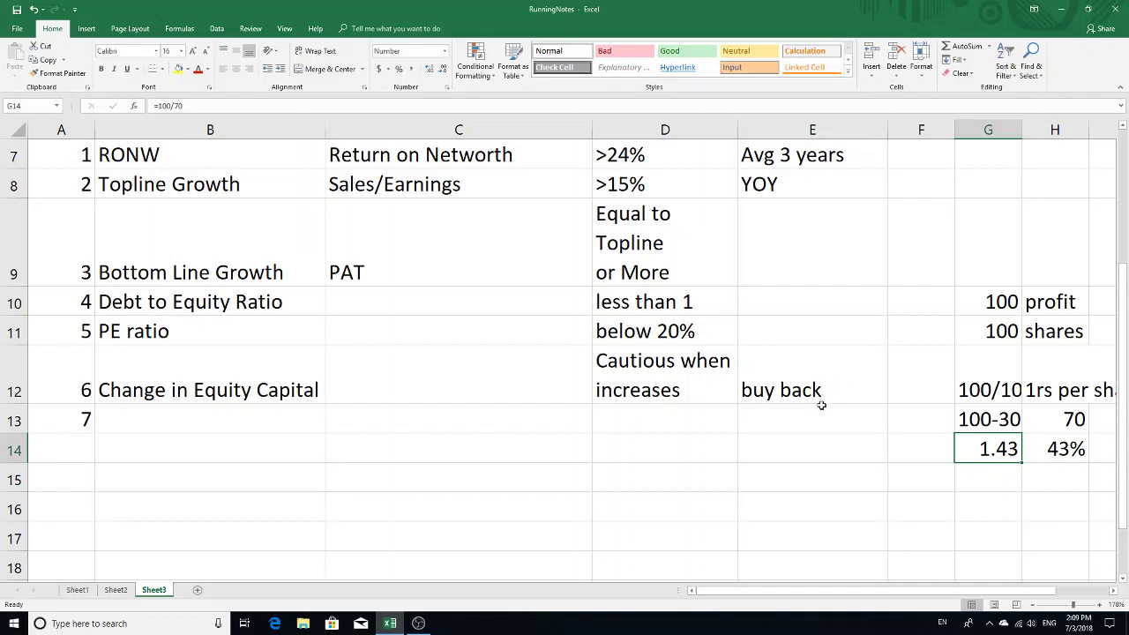
pyautogui.doubleClick(697, 390)
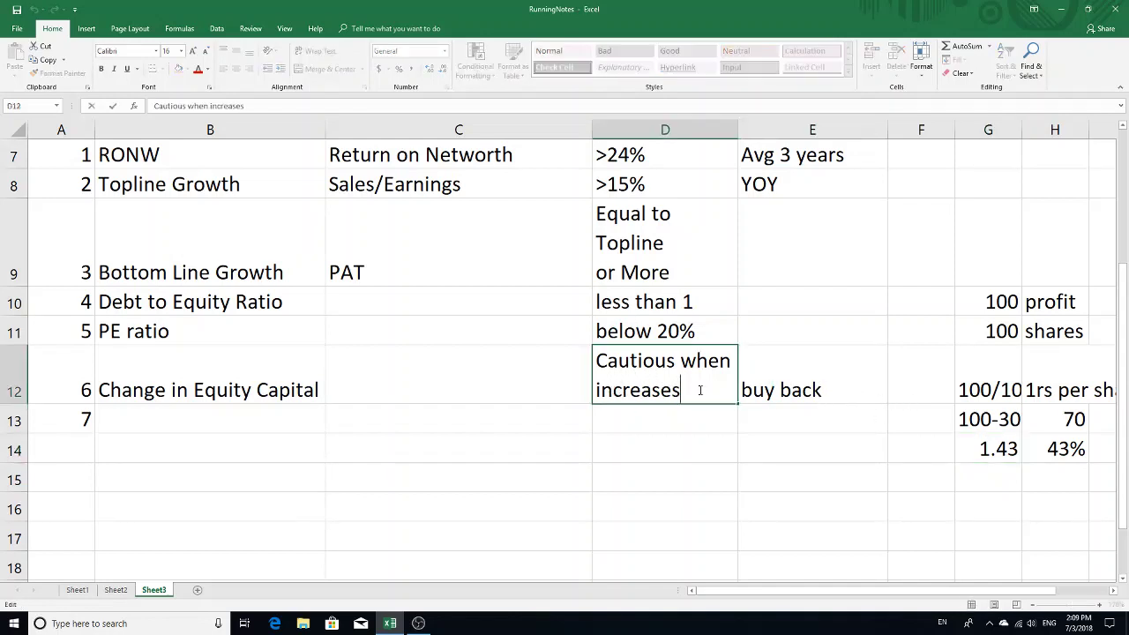
pyautogui.write('/Decrease')
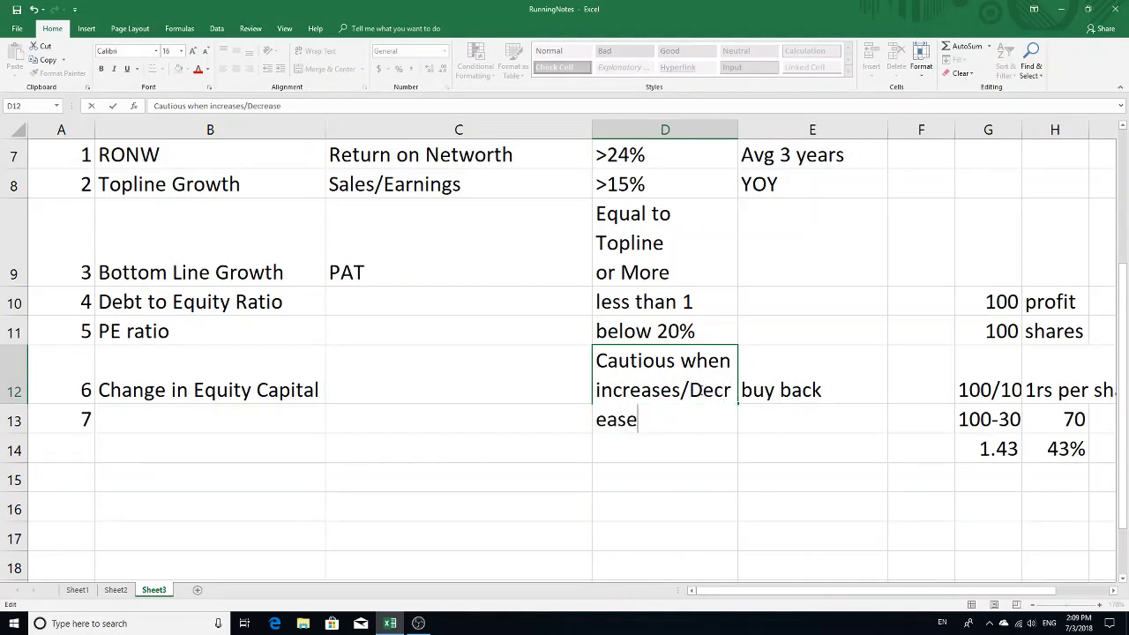
pyautogui.click(288, 458)
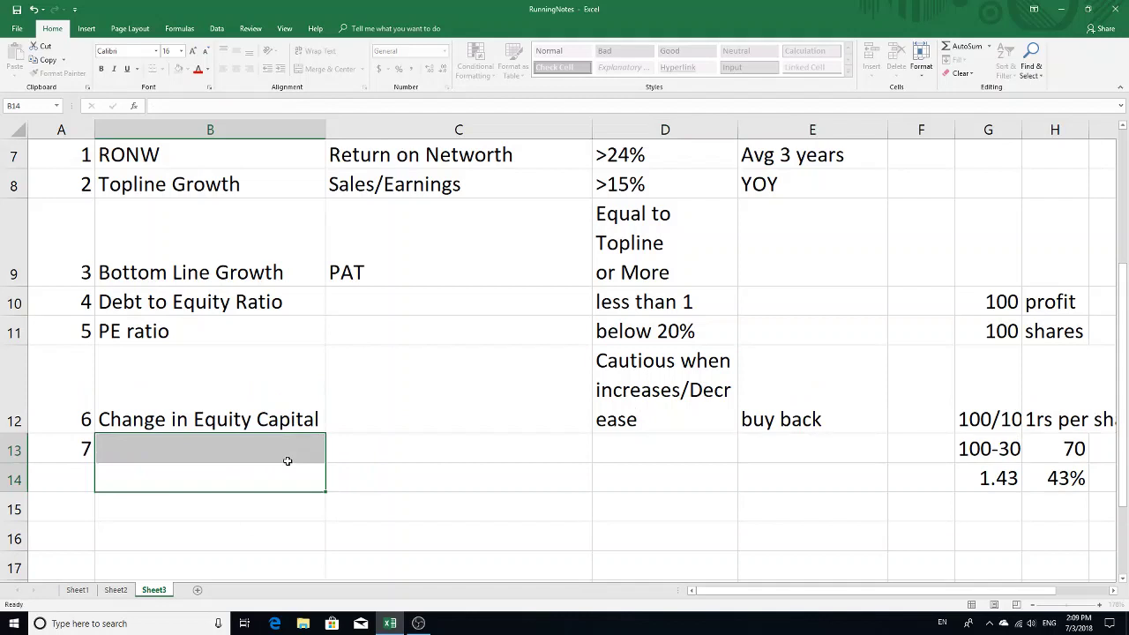
pyautogui.click(369, 420)
pyautogui.write('Balac')
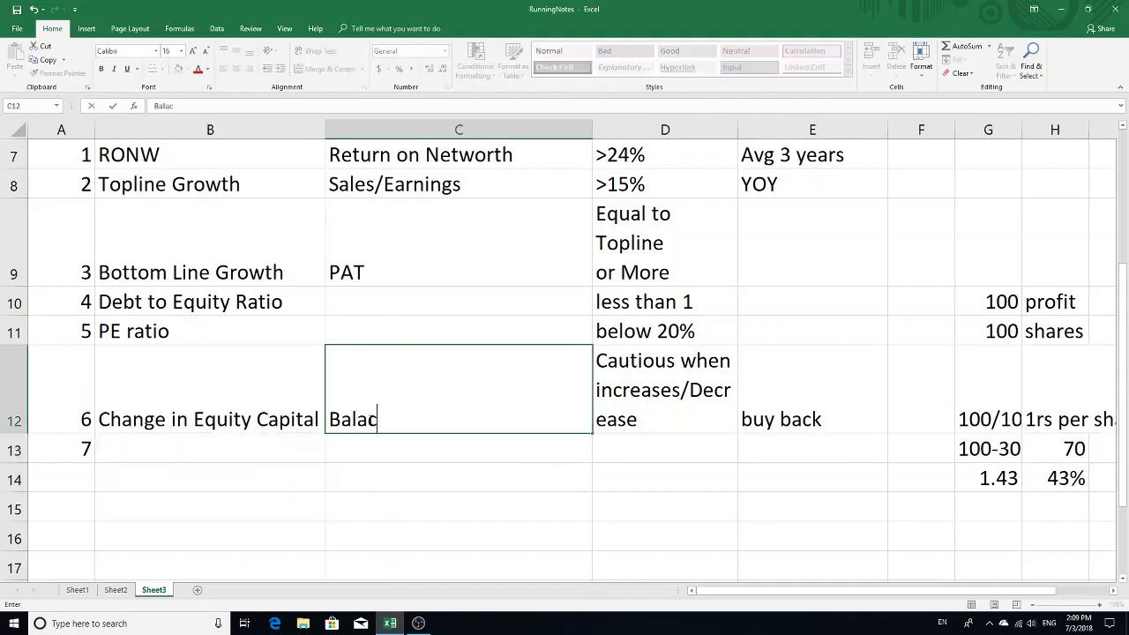
pyautogui.press('BackSpace')
pyautogui.write('nce sheet')
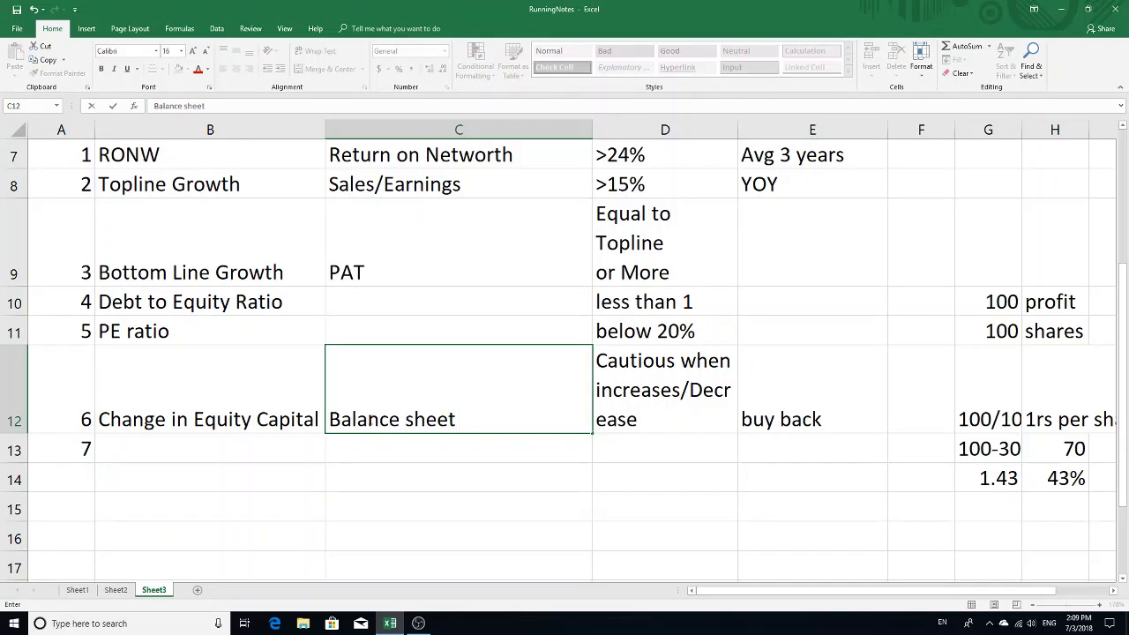
pyautogui.press('BackSpace')
pyautogui.press('BackSpace')
pyautogui.press('BackSpace')
pyautogui.press('BackSpace')
pyautogui.press('BackSpace')
pyautogui.press('BackSpace')
pyautogui.press('BackSpace')
pyautogui.press('BackSpace')
pyautogui.press('BackSpace')
pyautogui.press('BackSpace')
pyautogui.press('BackSpace')
pyautogui.press('BackSpace')
pyautogui.press('BackSpace')
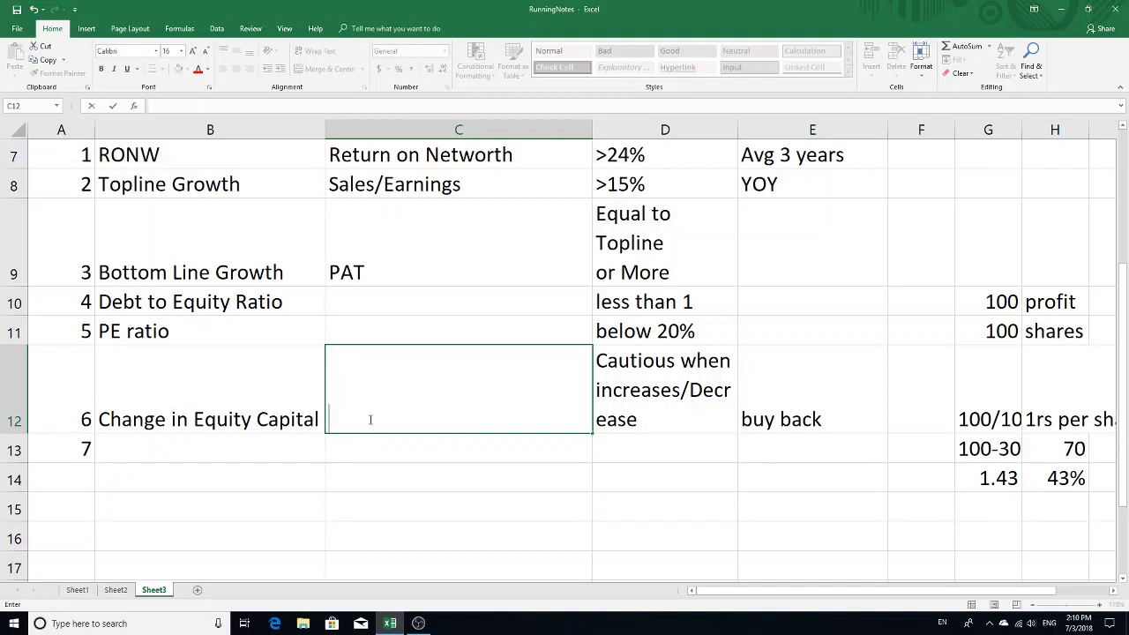
pyautogui.click(174, 433)
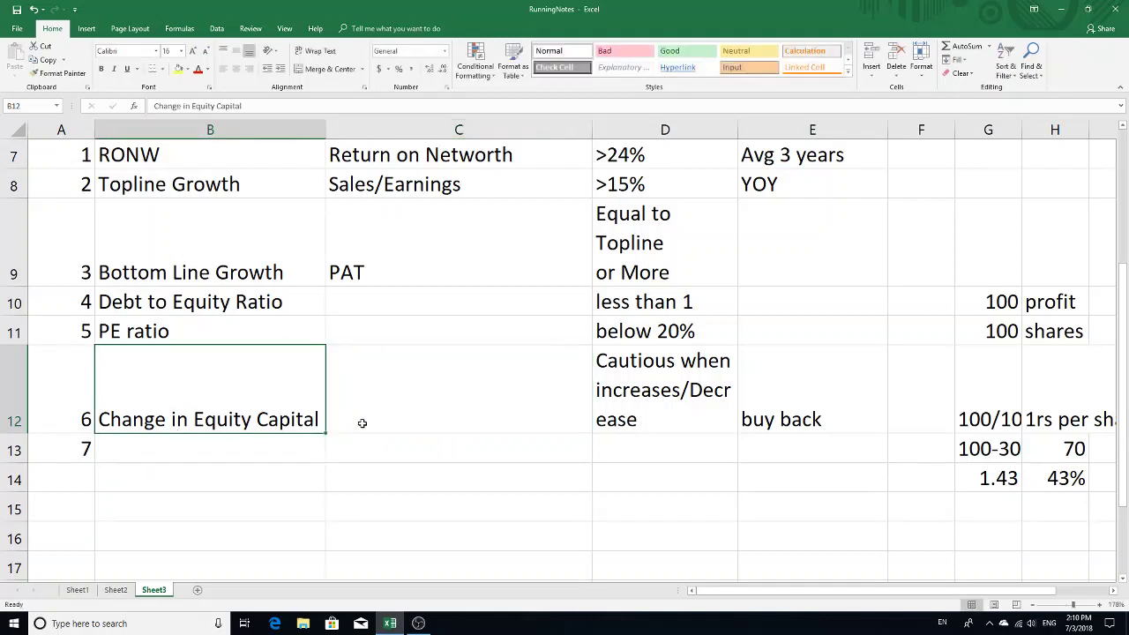
pyautogui.click(407, 395)
# Step: Enter Price to book value in B13 as the seventh quantitative criterion
pyautogui.click(227, 462)
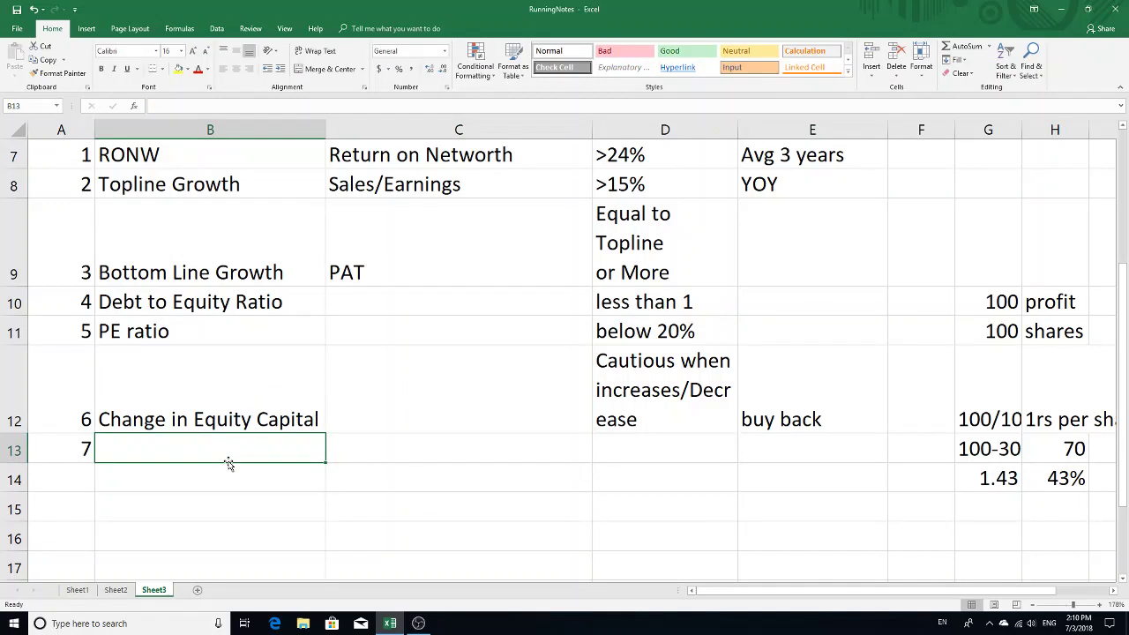
pyautogui.write('Pr')
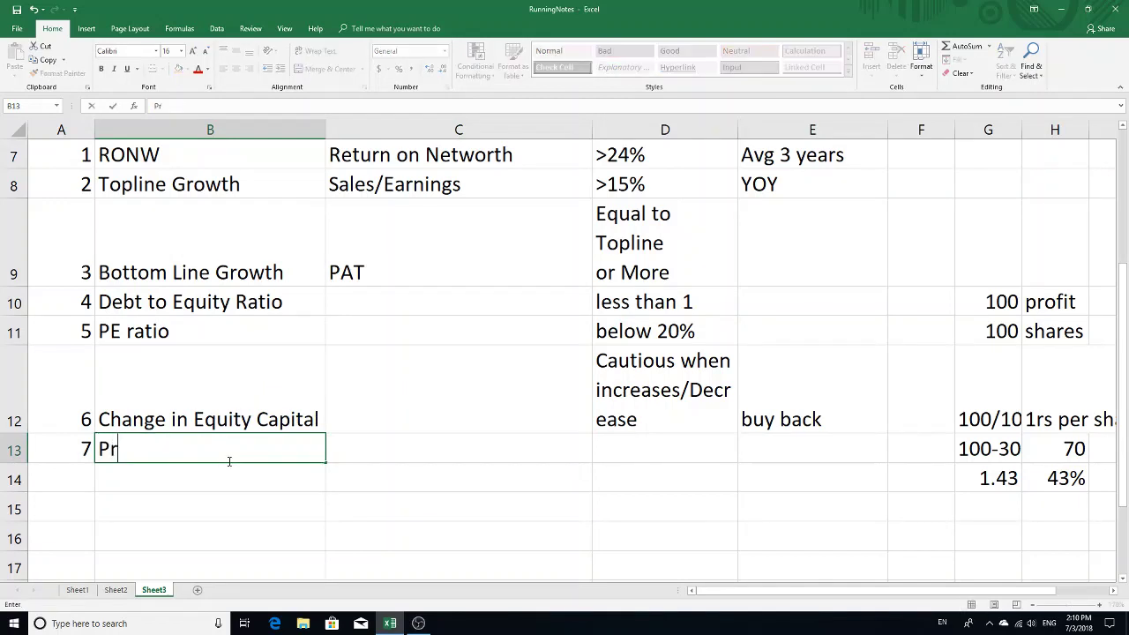
pyautogui.write('ice to bo')
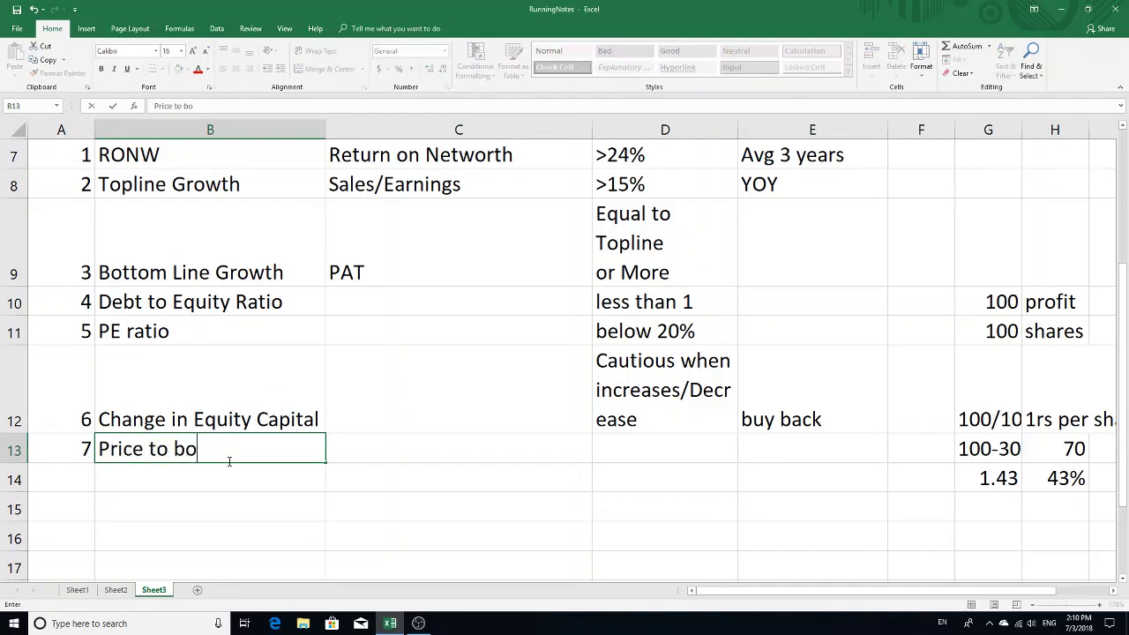
pyautogui.write('ok value')
pyautogui.press('Tab')
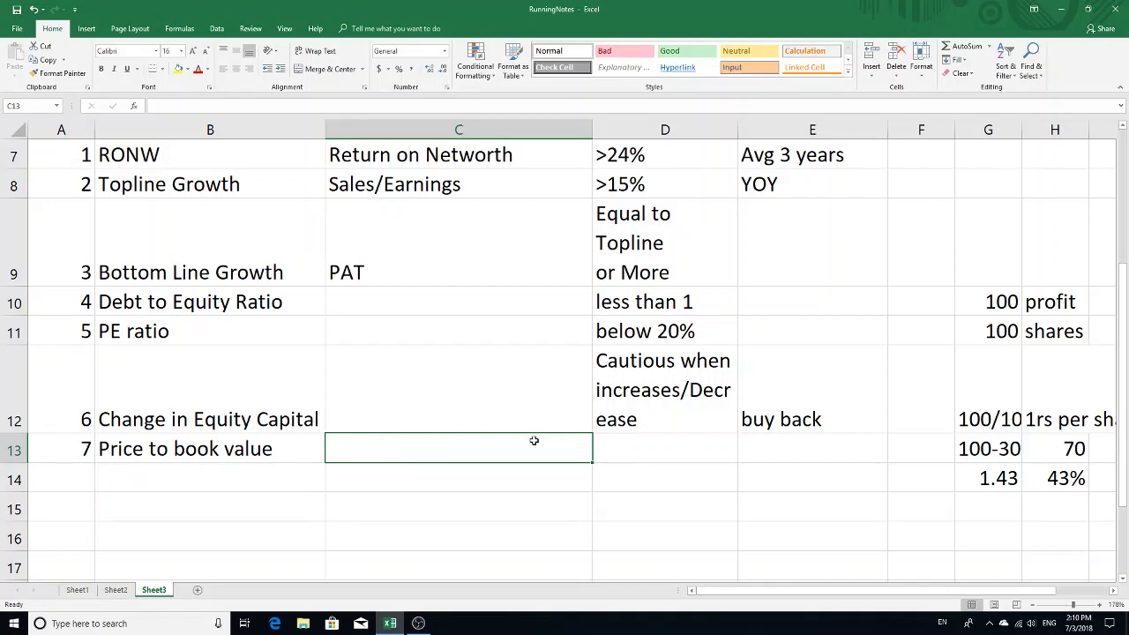
# Step: Enter <10time in D13 as the threshold for the price to book value criterion
pyautogui.click(603, 447)
pyautogui.write('10time')
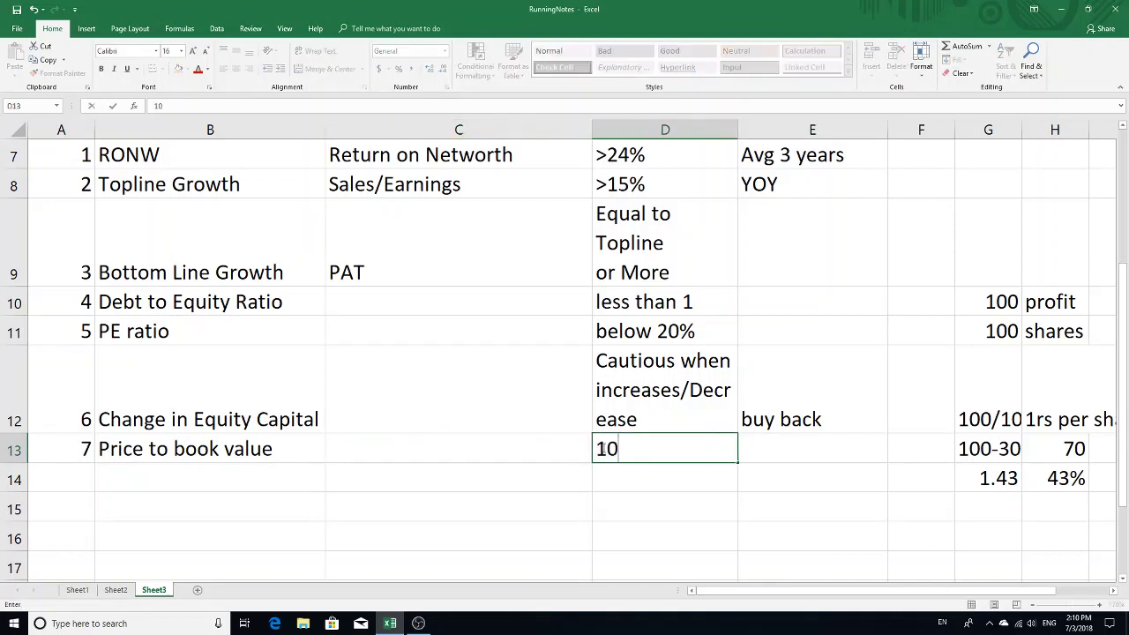
pyautogui.press('BackSpace')
pyautogui.press('BackSpace')
pyautogui.press('BackSpace')
pyautogui.press('BackSpace')
pyautogui.press('BackSpace')
pyautogui.press('BackSpace')
pyautogui.write('<10time')
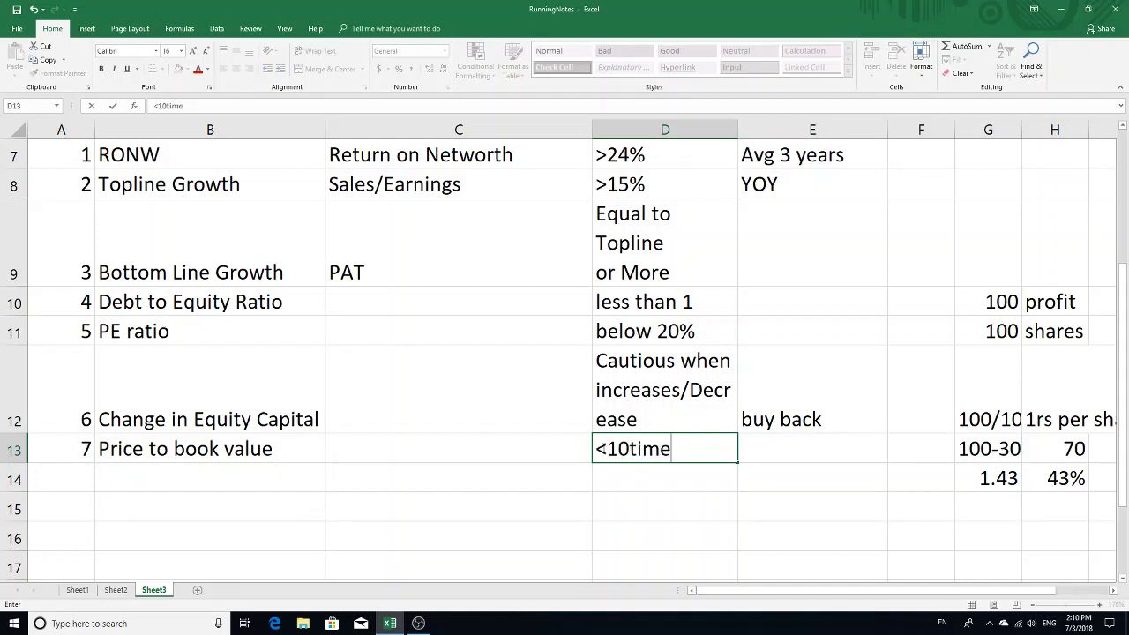
pyautogui.press('Tab')
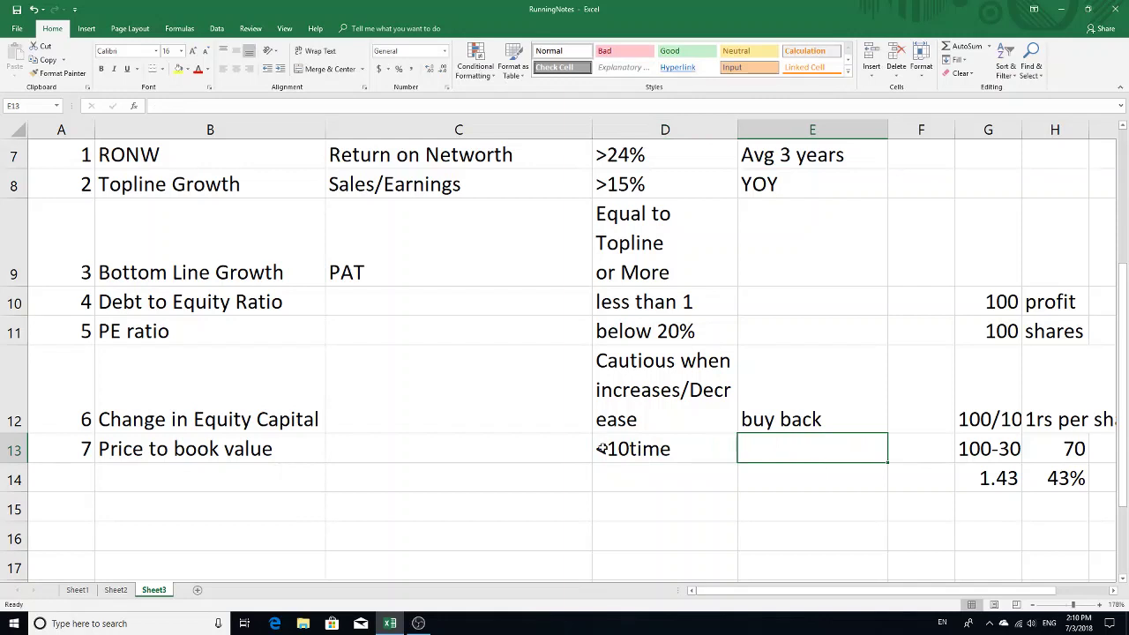
# Step: Add a price to book value example with eg: BV 100 in E13 and Share price 1000 in E14
pyautogui.write('eg: BV ')
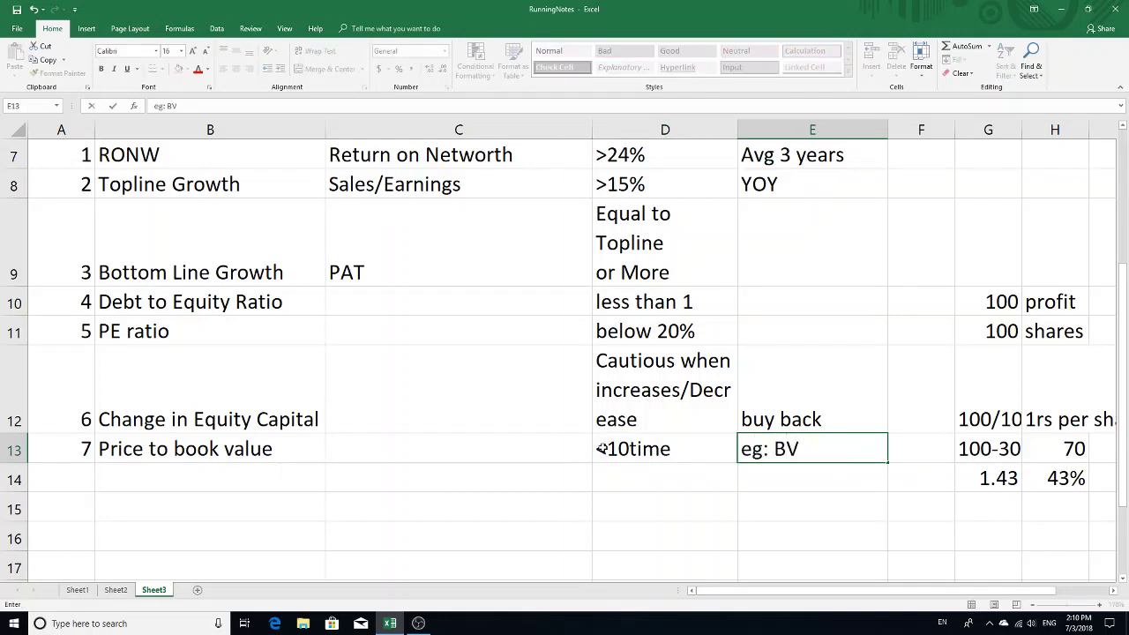
pyautogui.write('100')
pyautogui.press('Return')
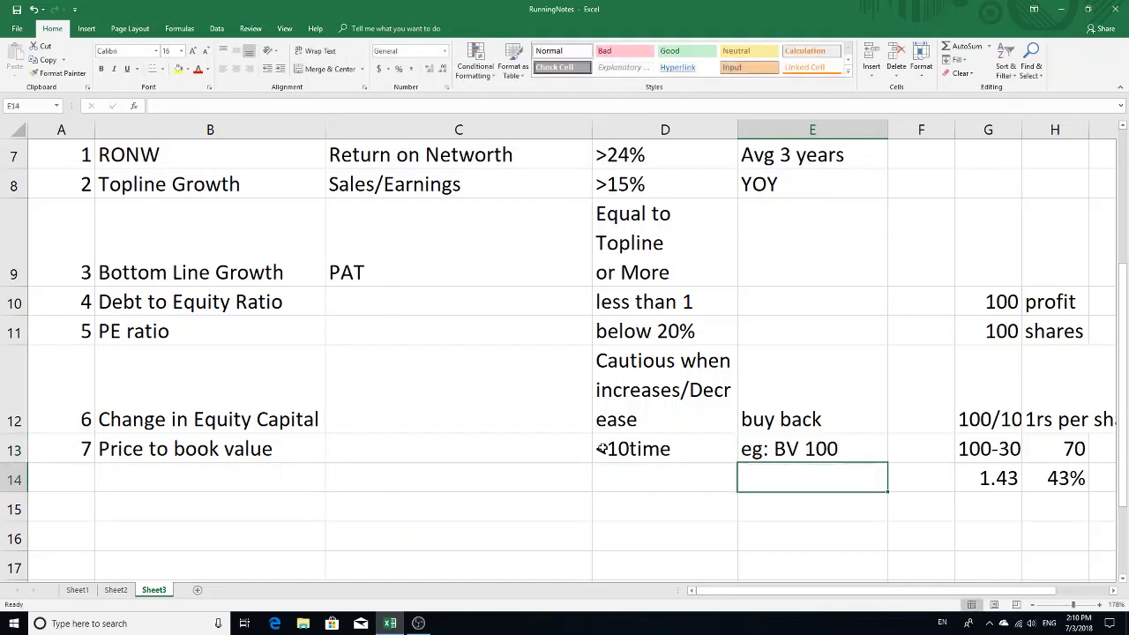
pyautogui.write('Share ')
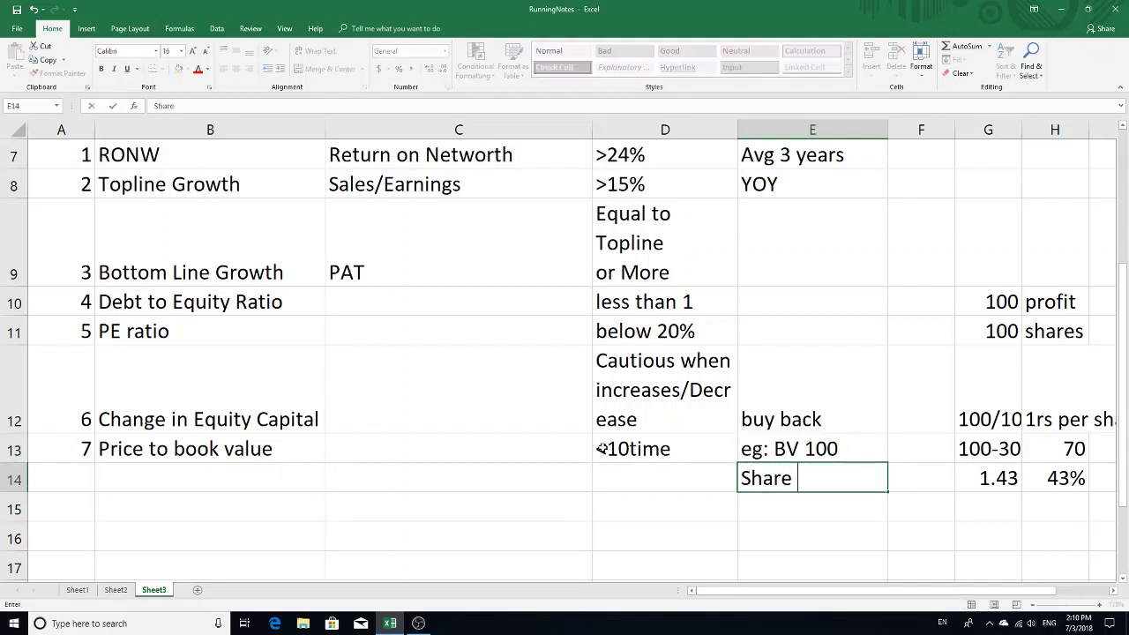
pyautogui.write('price 1000')
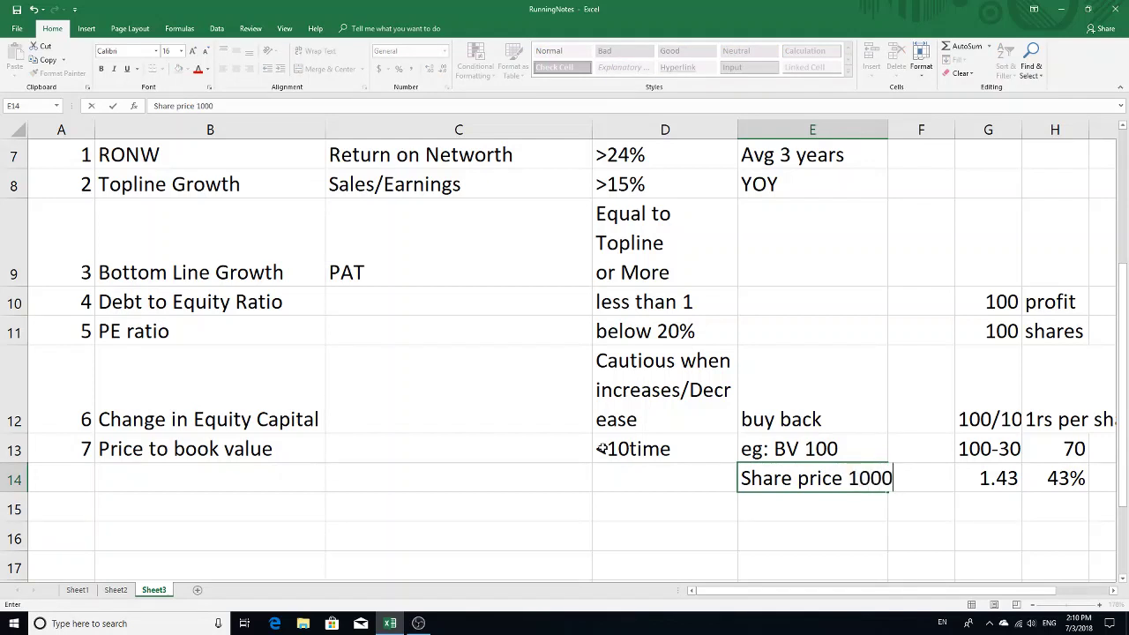
pyautogui.press('Return')
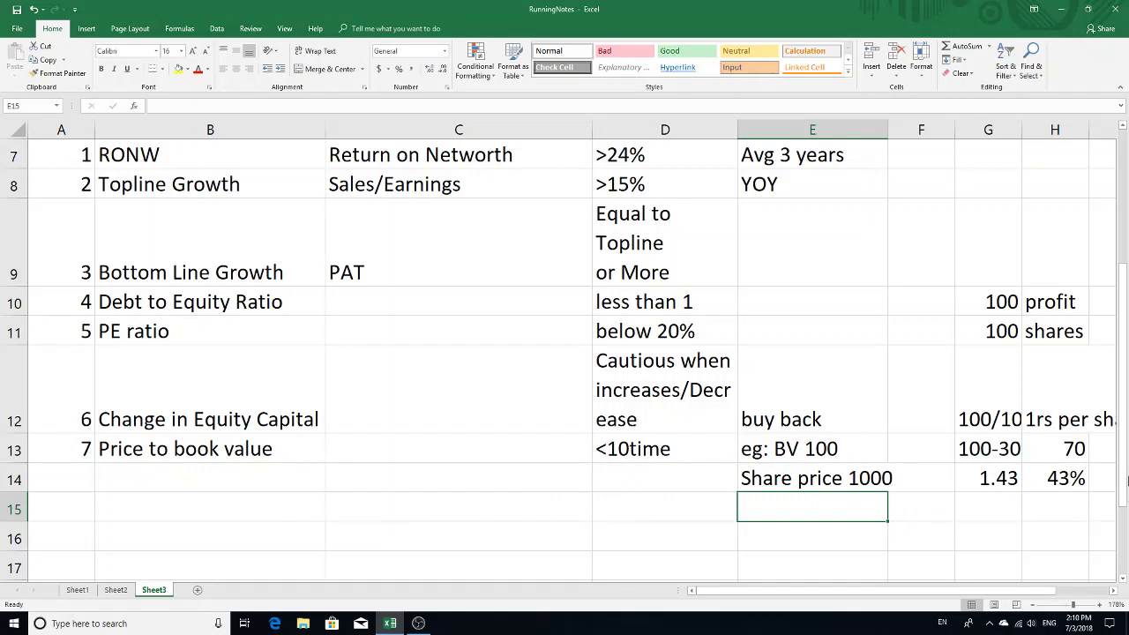
pyautogui.moveTo(1122, 475); pyautogui.dragTo(1122, 455)
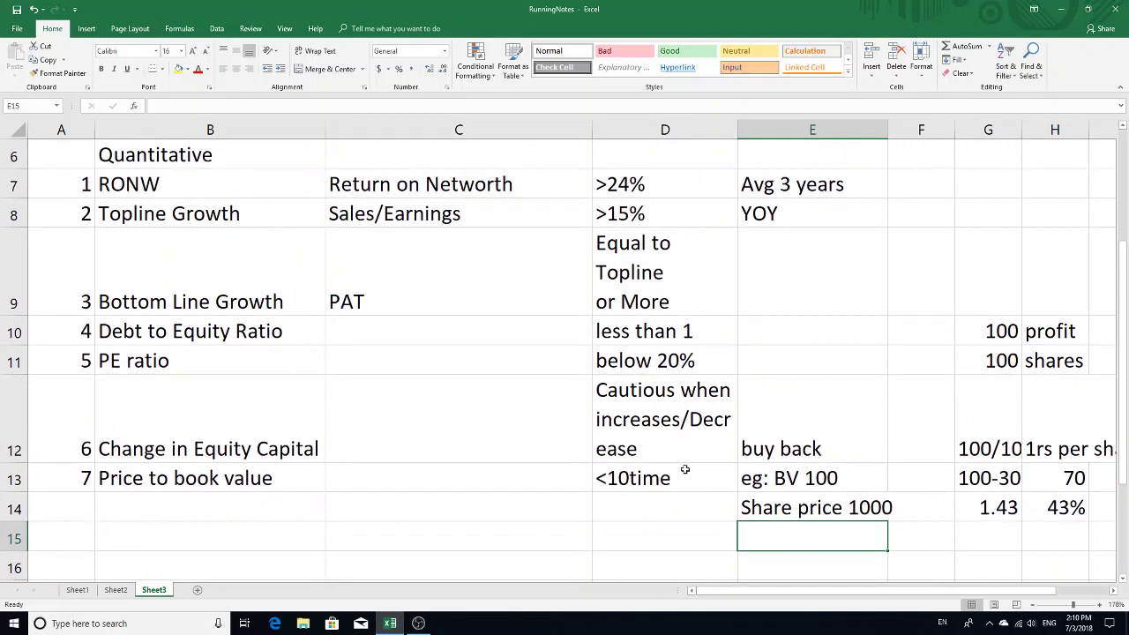
pyautogui.click(432, 544)
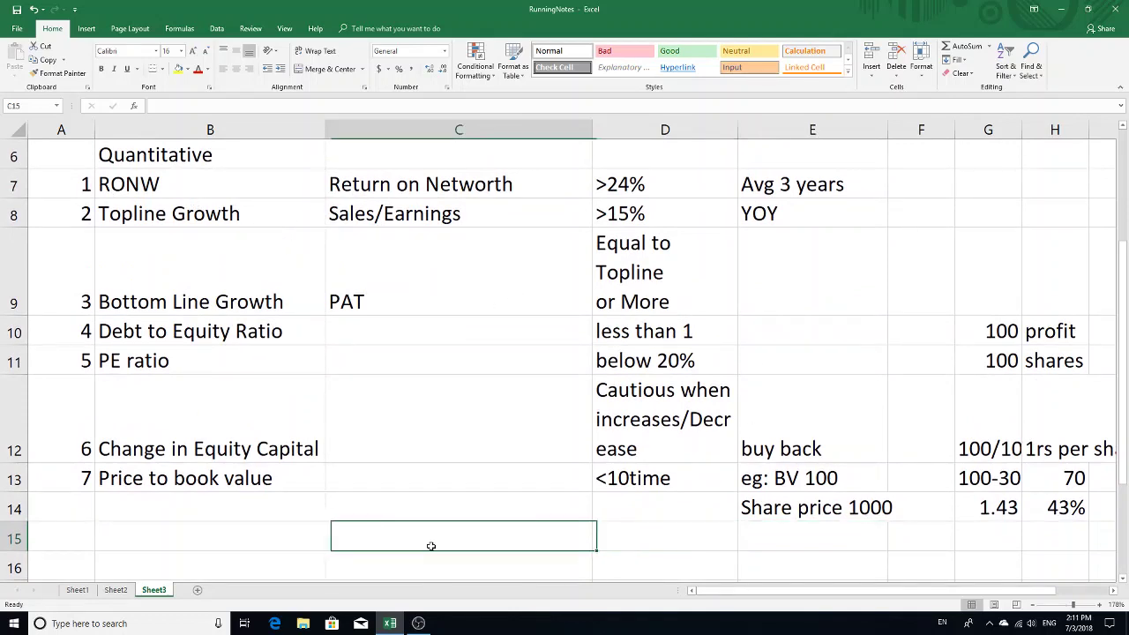
pyautogui.write('70')
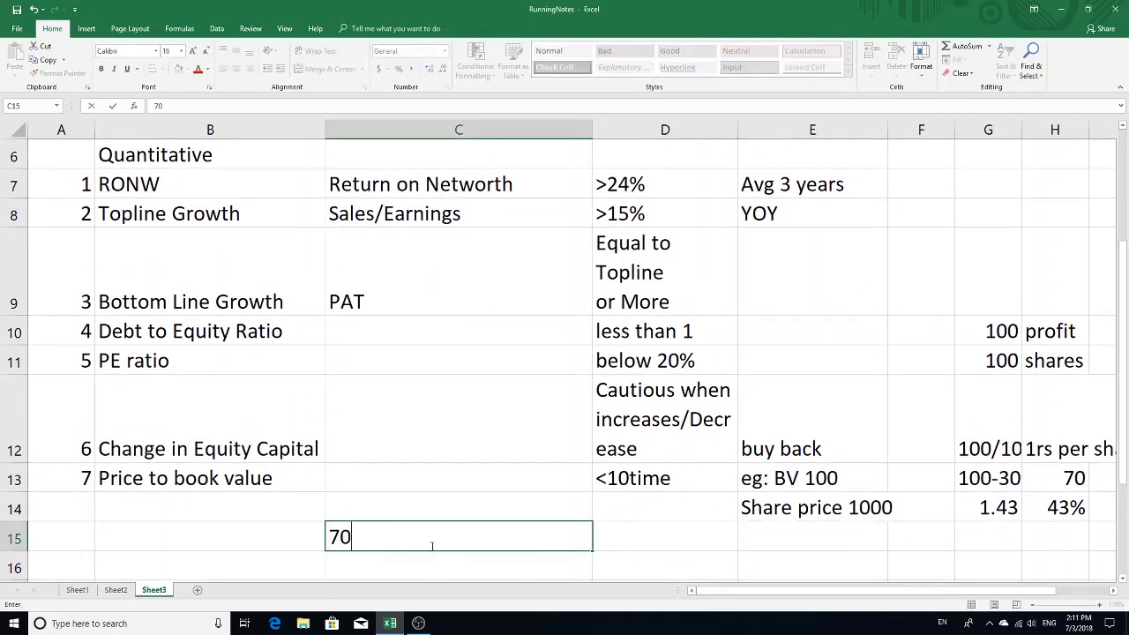
pyautogui.press('BackSpace')
pyautogui.write('5% match')
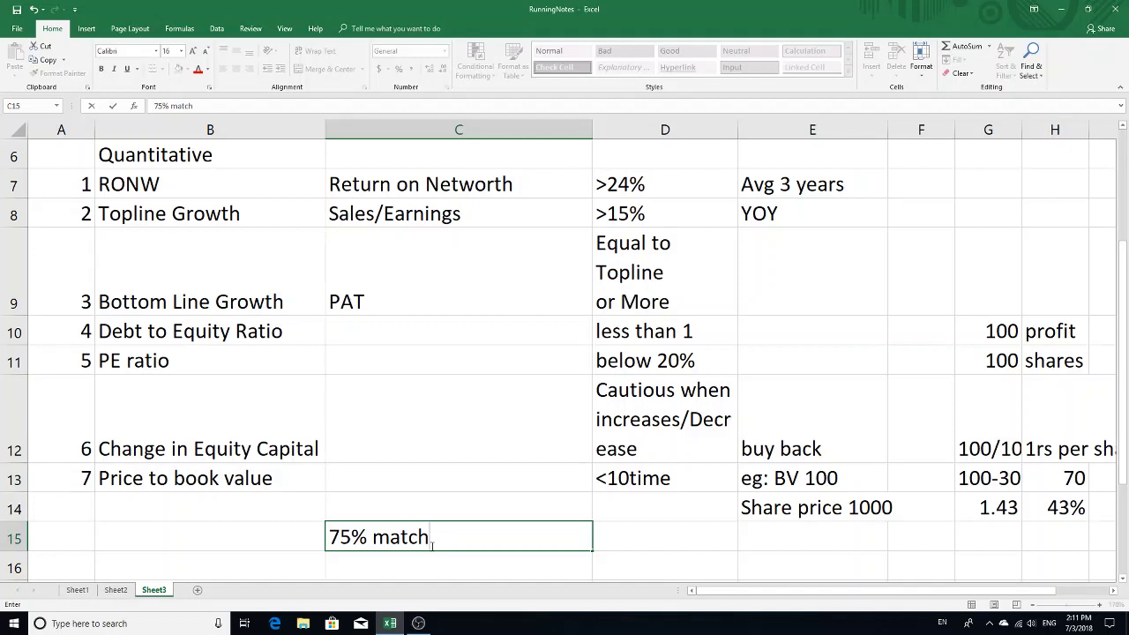
pyautogui.press('BackSpace')
pyautogui.press('BackSpace')
pyautogui.press('BackSpace')
pyautogui.press('BackSpace')
pyautogui.press('BackSpace')
pyautogui.press('BackSpace')
pyautogui.press('BackSpace')
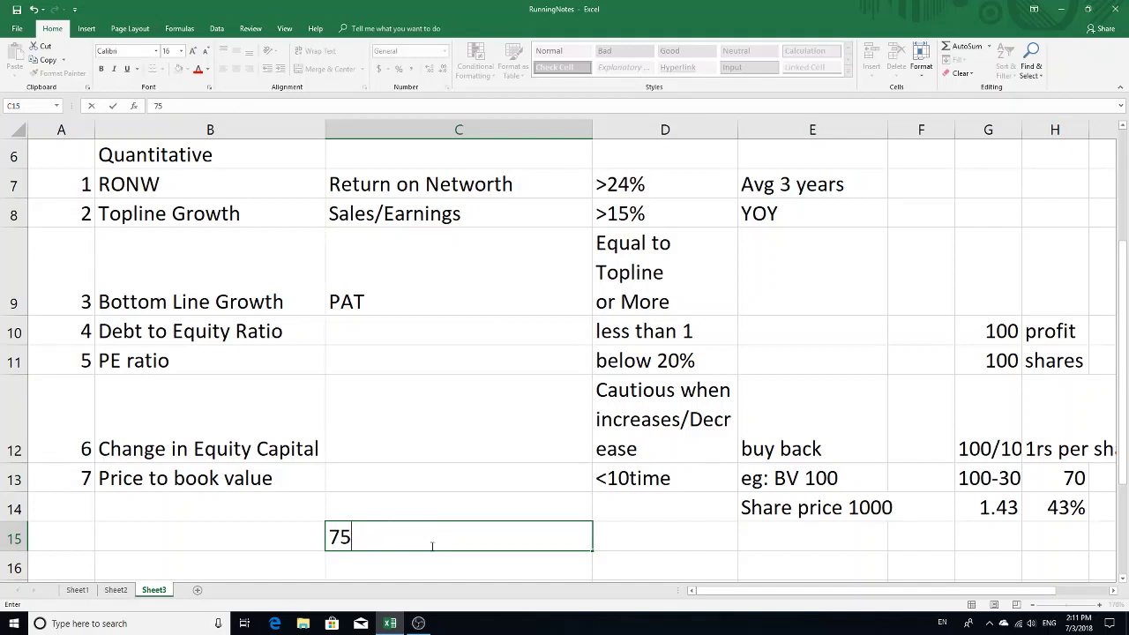
pyautogui.press('BackSpace')
pyautogui.press('BackSpace')
pyautogui.scroll(-2, 362, 459)
pyautogui.scroll(4, 362, 459)
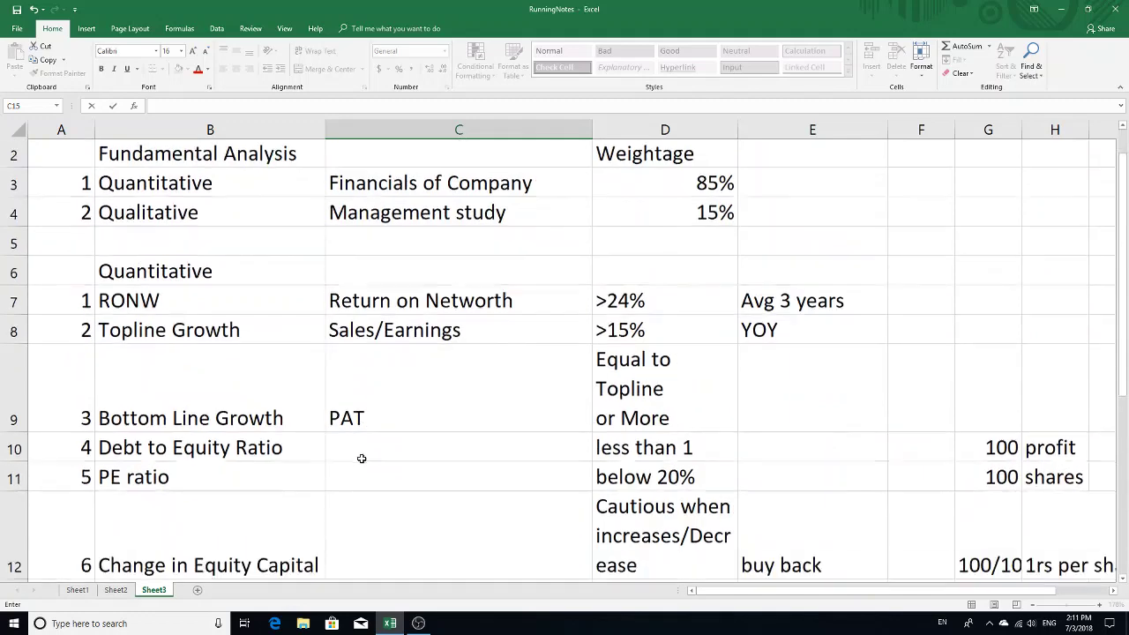
pyautogui.scroll(-1, 362, 458)
pyautogui.scroll(-1, 362, 459)
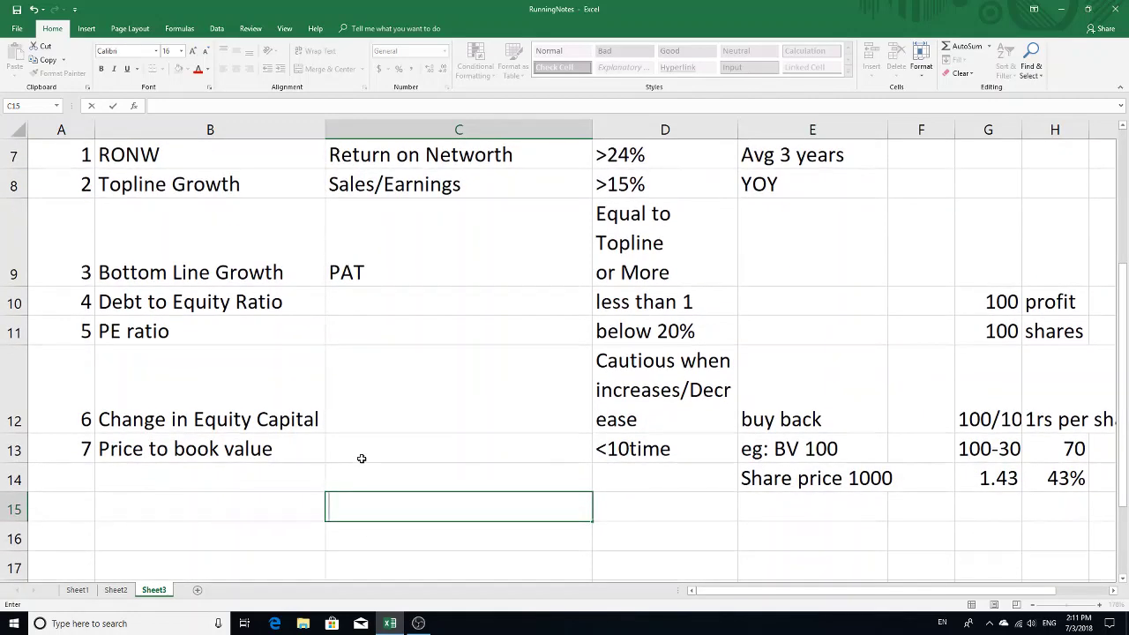